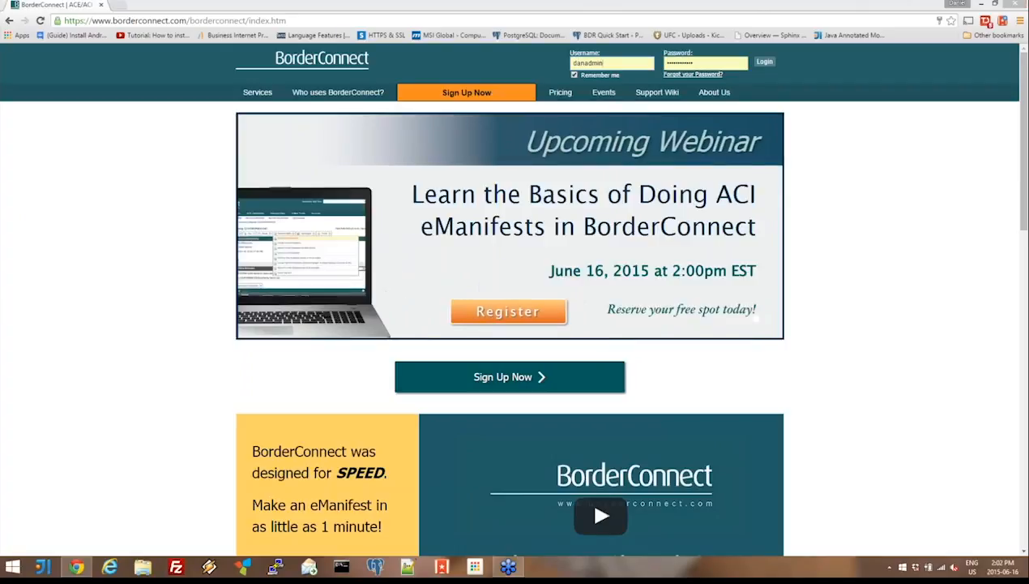
- Log in with the saved credentials and switch the current company to Demo Business
click(764, 62)
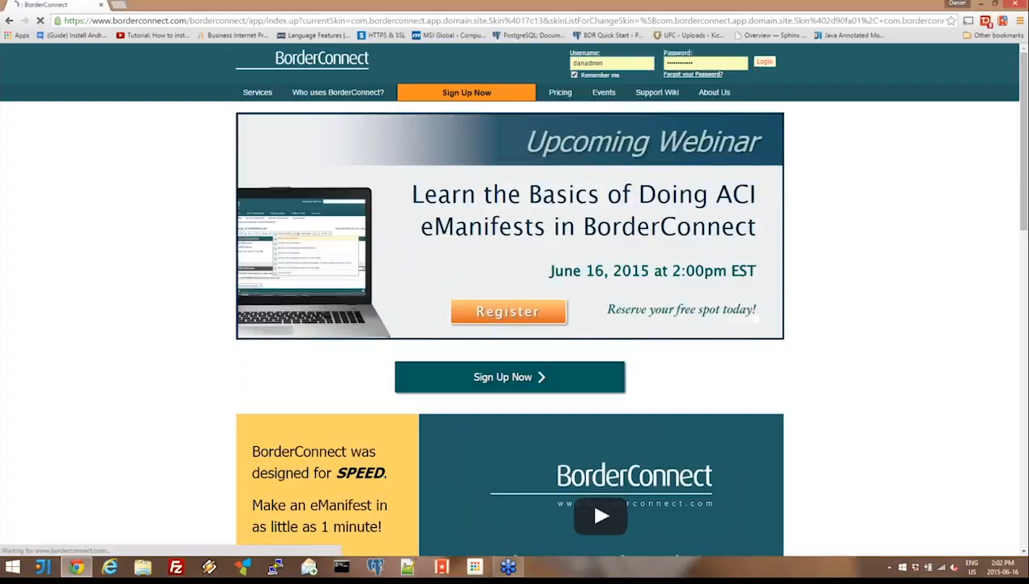
click(708, 72)
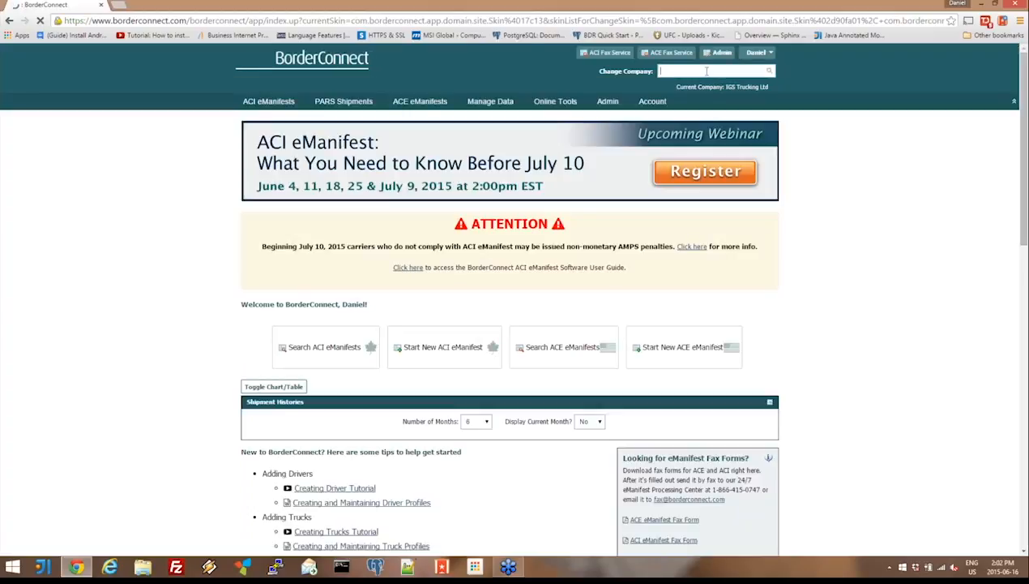
text(demo)
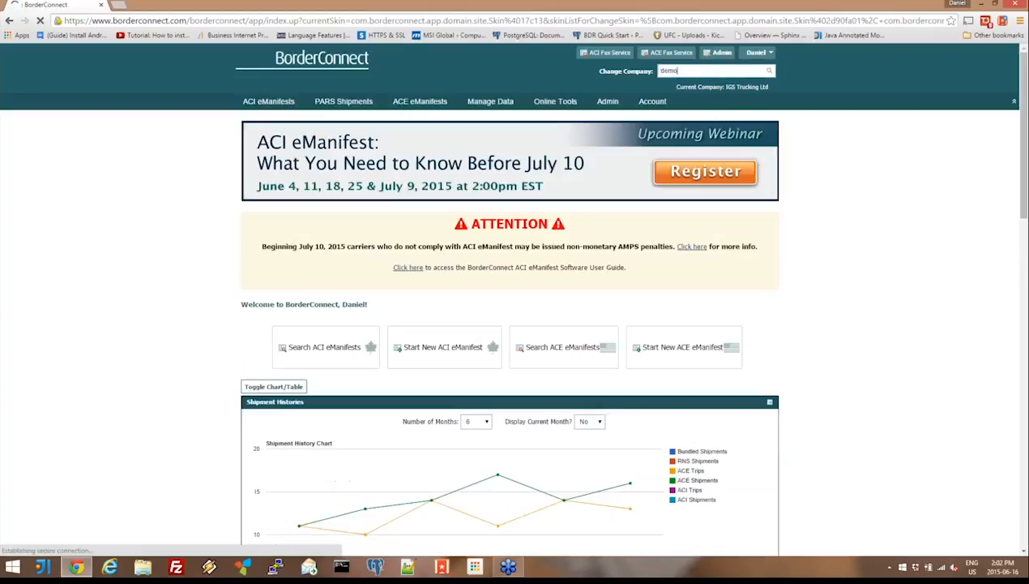
click(688, 90)
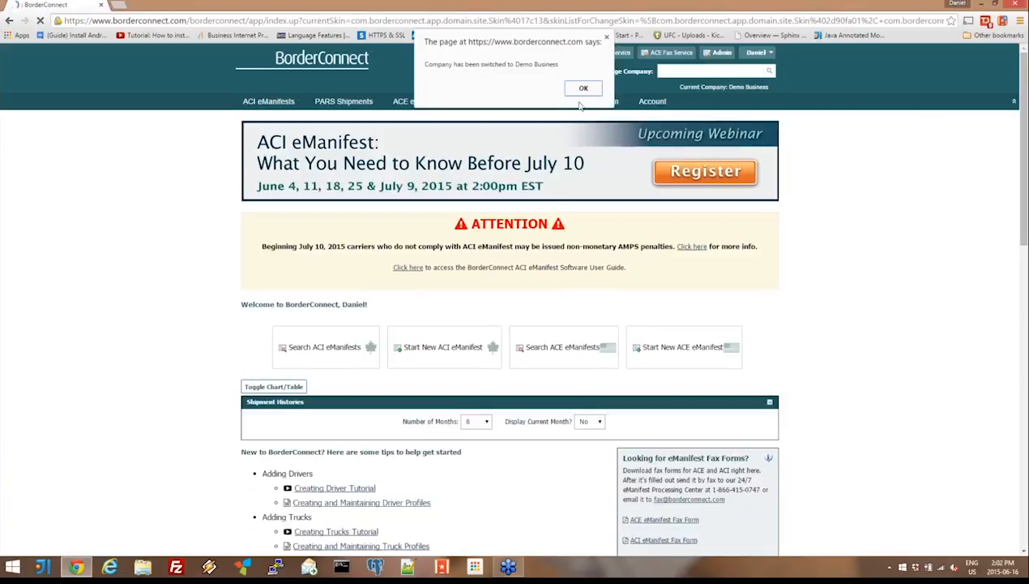
click(583, 88)
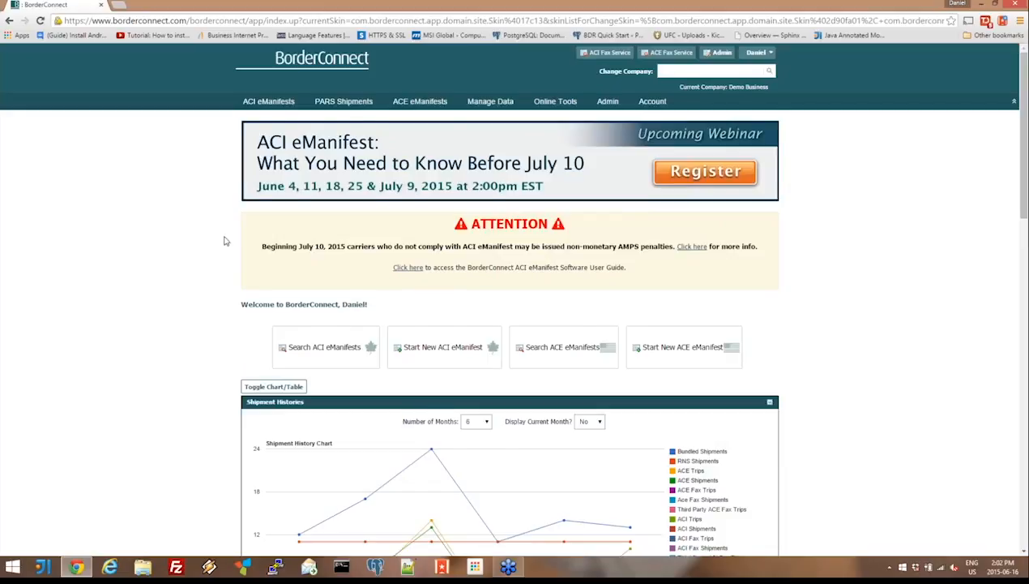
- Look through the home page's shipment history chart and getting-started tutorial links
scroll(225, 241, down, 3)
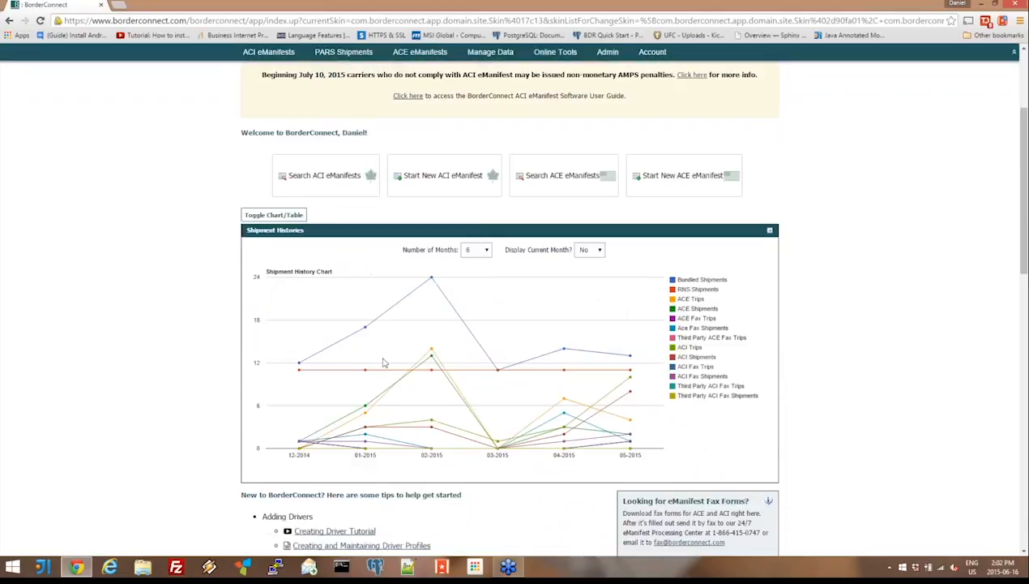
mouse_move(432, 278)
scroll(722, 290, down, 3)
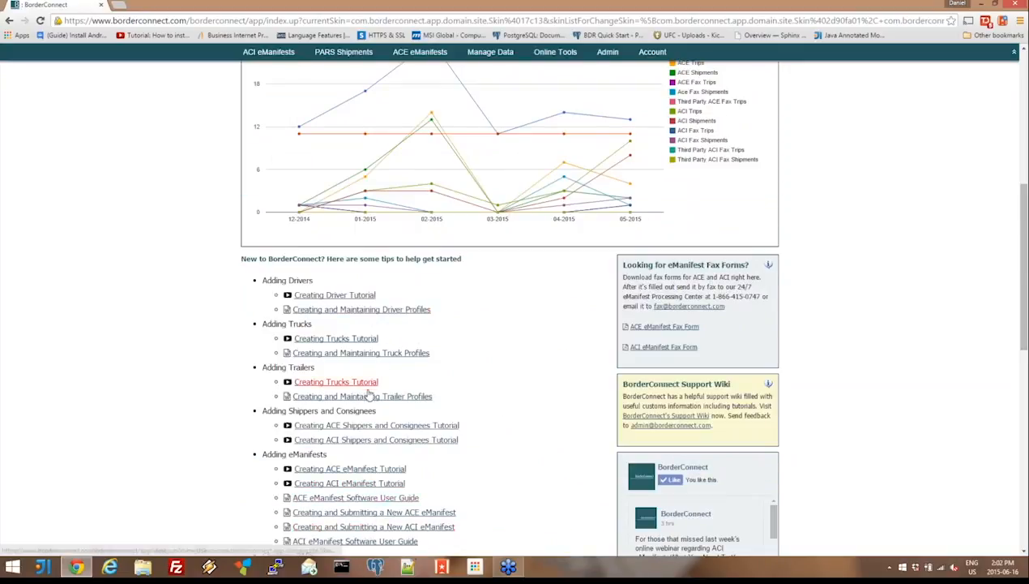
scroll(321, 293, down, 1)
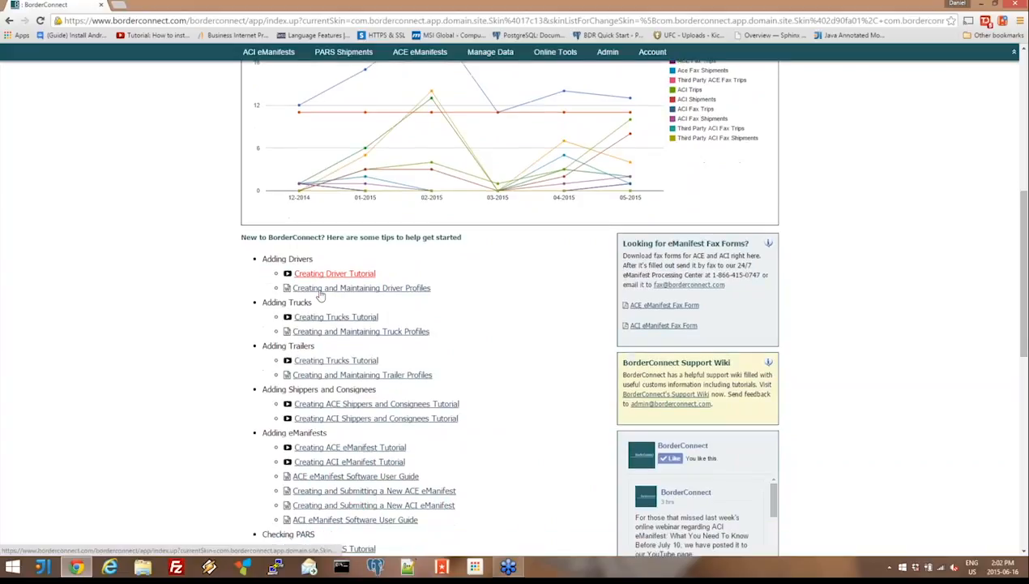
scroll(158, 168, up, 6)
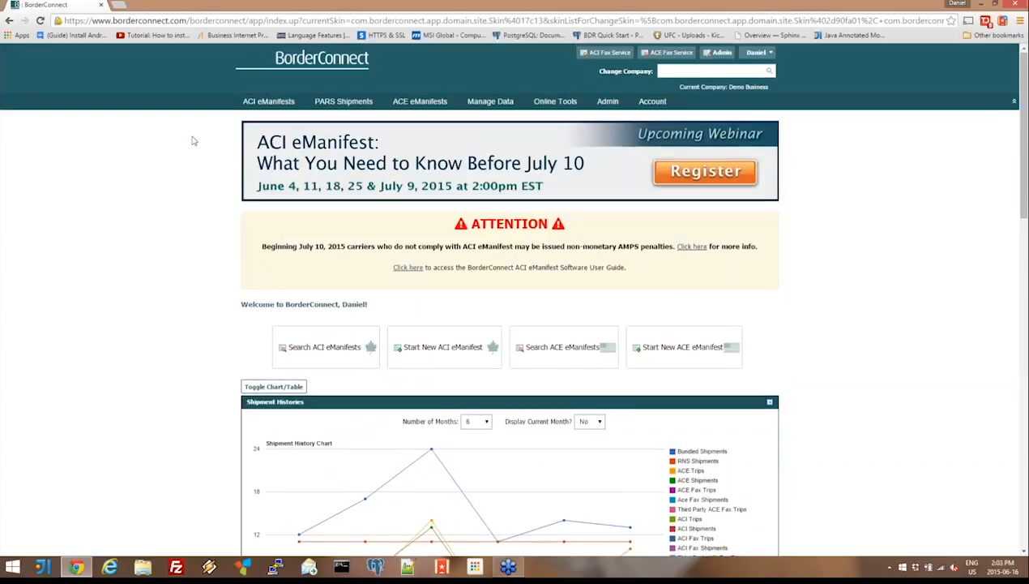
- Look over the ACI eManifest, data management and account options, and open the My Preferences page
mouse_move(255, 105)
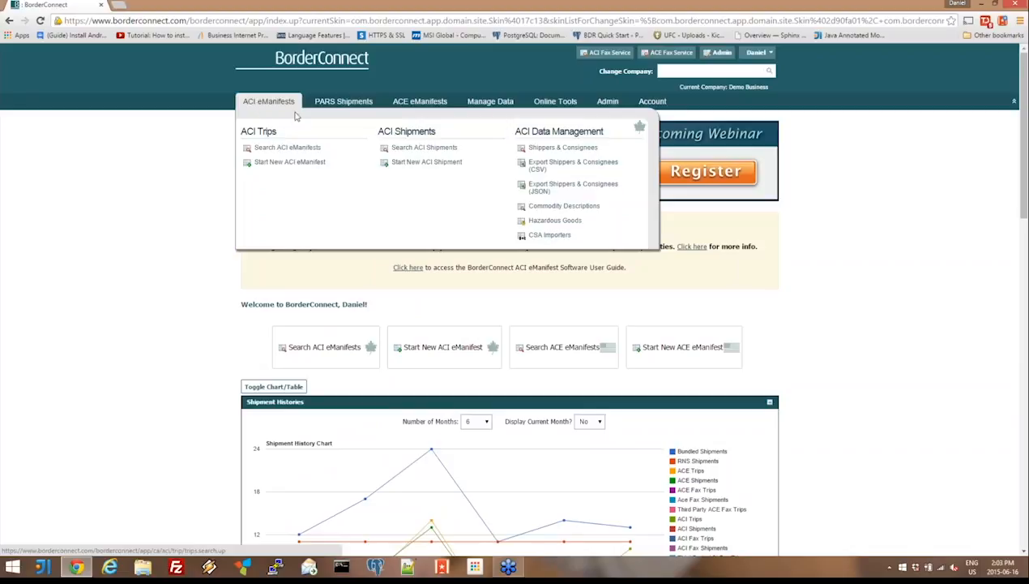
mouse_move(492, 108)
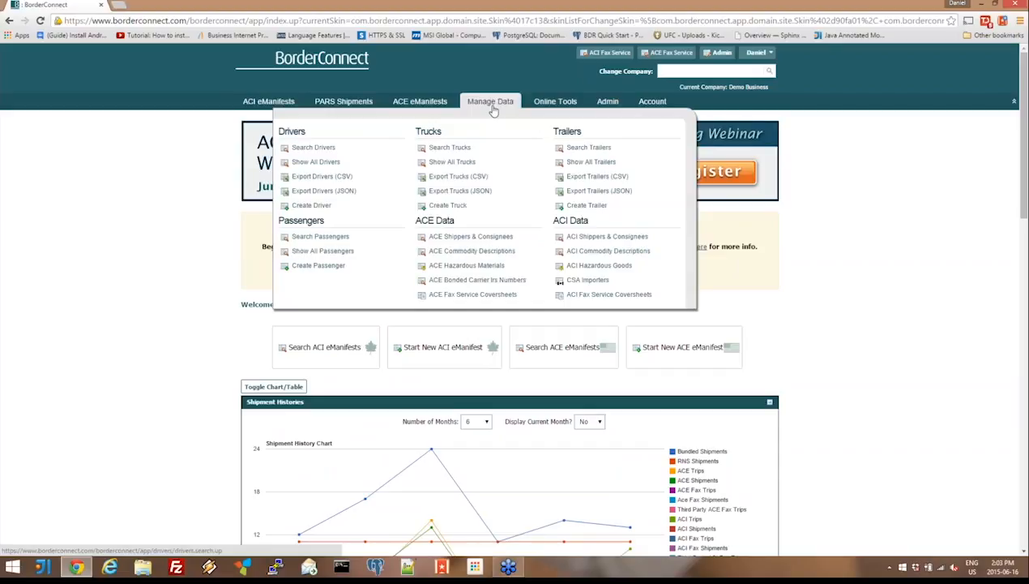
mouse_move(656, 104)
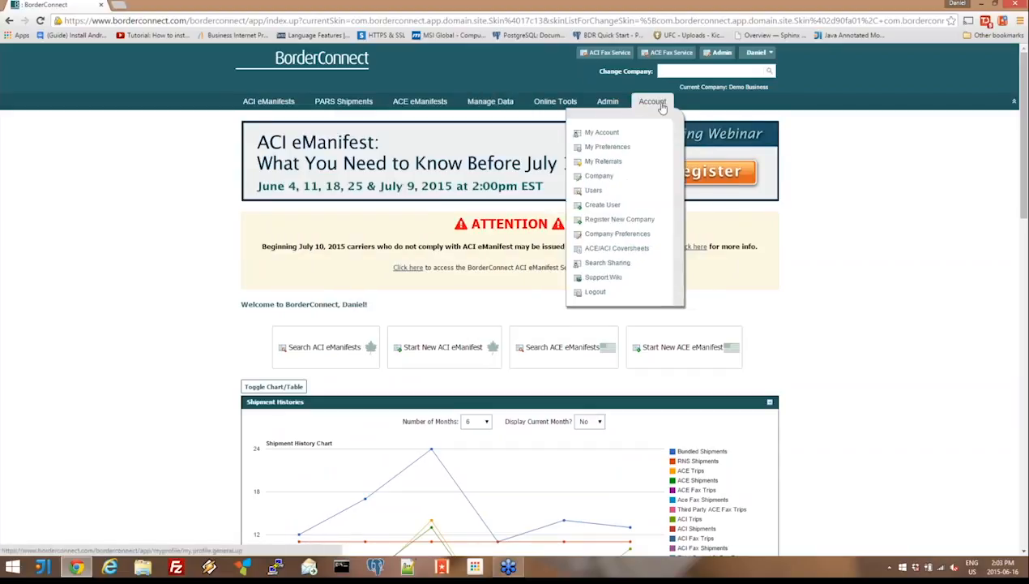
click(654, 151)
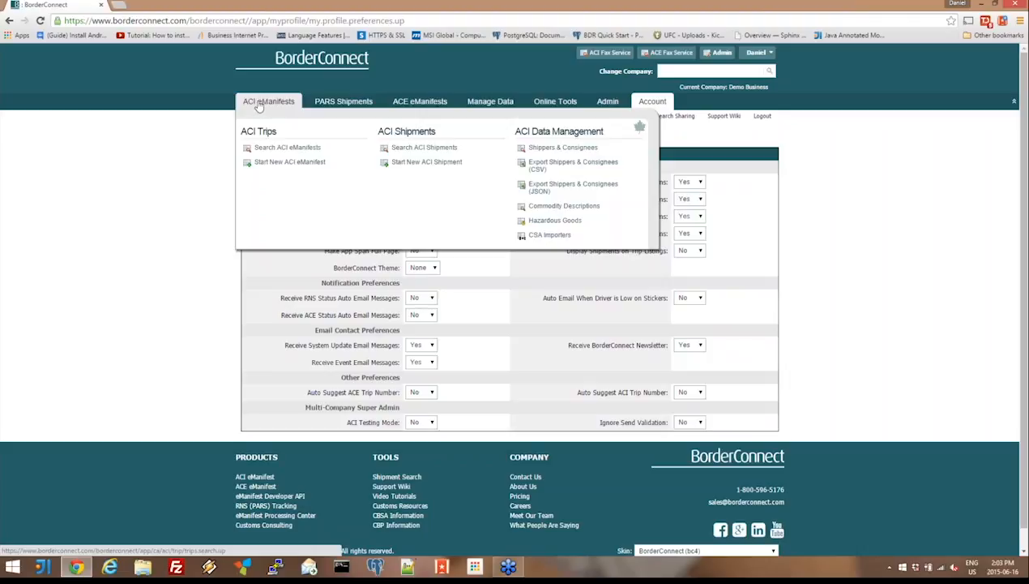
- Search ACI eManifests with the creation start date cleared and the end date left at 06/17/2015
click(314, 153)
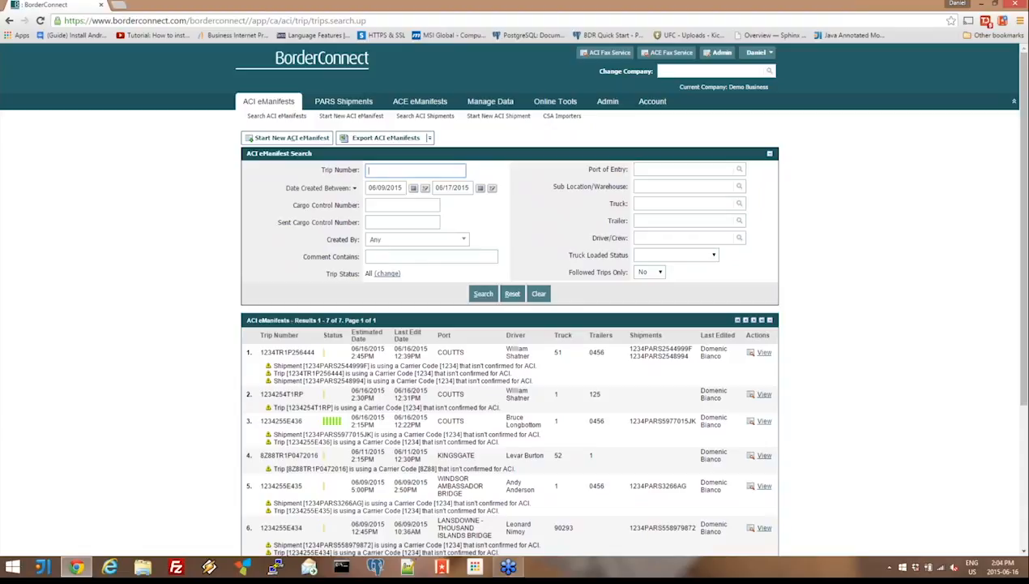
click(425, 187)
click(483, 294)
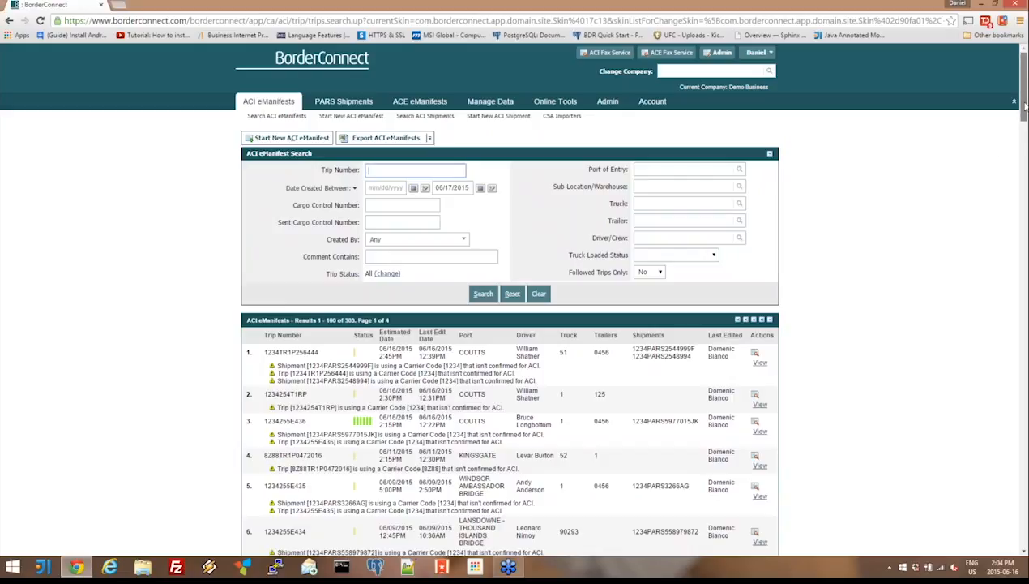
- Examine the status indicators of the trips listed in the ACI eManifest search results
drag(1024, 106, 1024, 112)
scroll(1024, 112, down, 2)
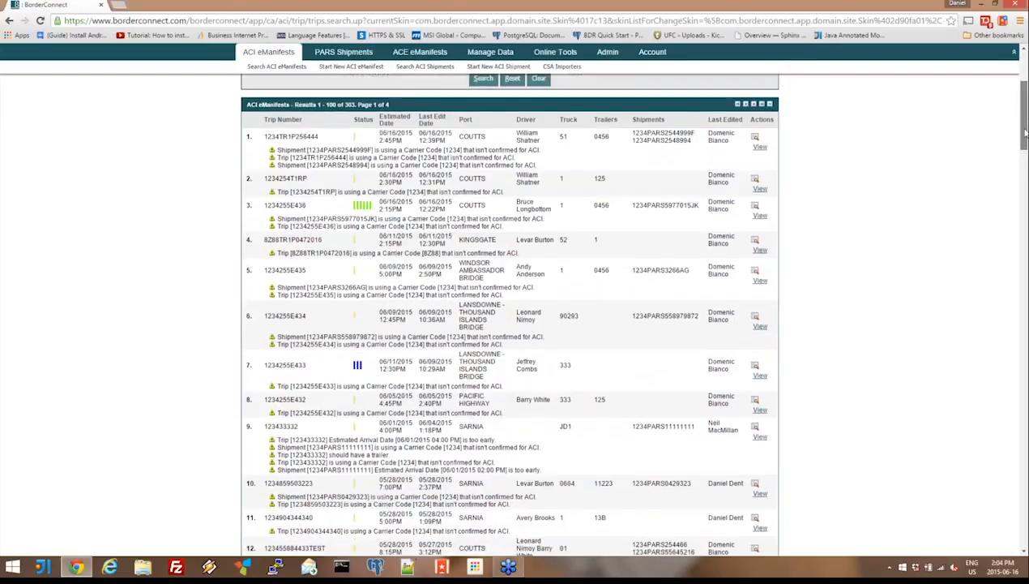
scroll(639, 142, down, 1)
mouse_move(362, 191)
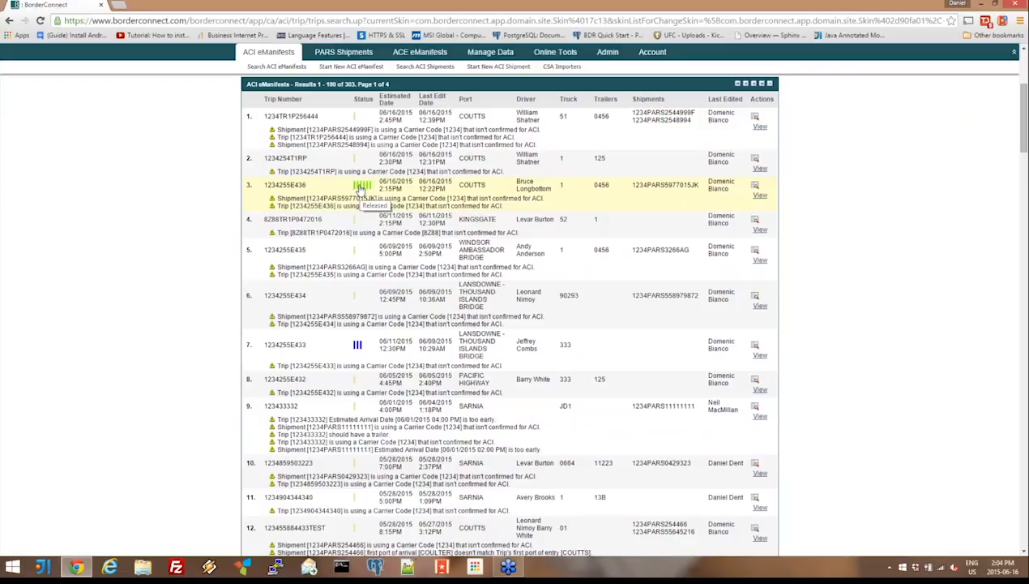
mouse_move(355, 164)
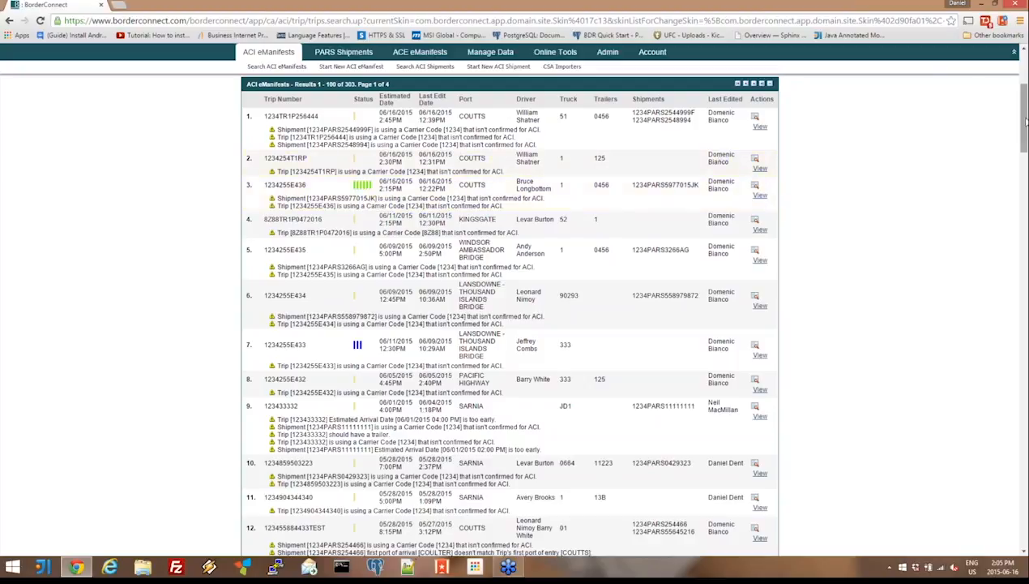
drag(1025, 123, 1005, 350)
scroll(1005, 350, up, 3)
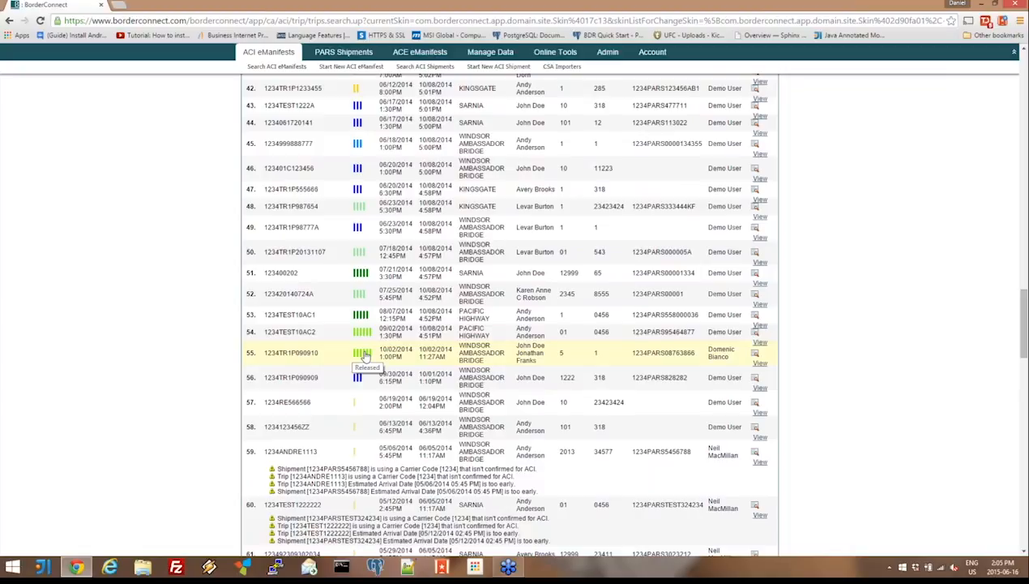
scroll(364, 355, up, 20)
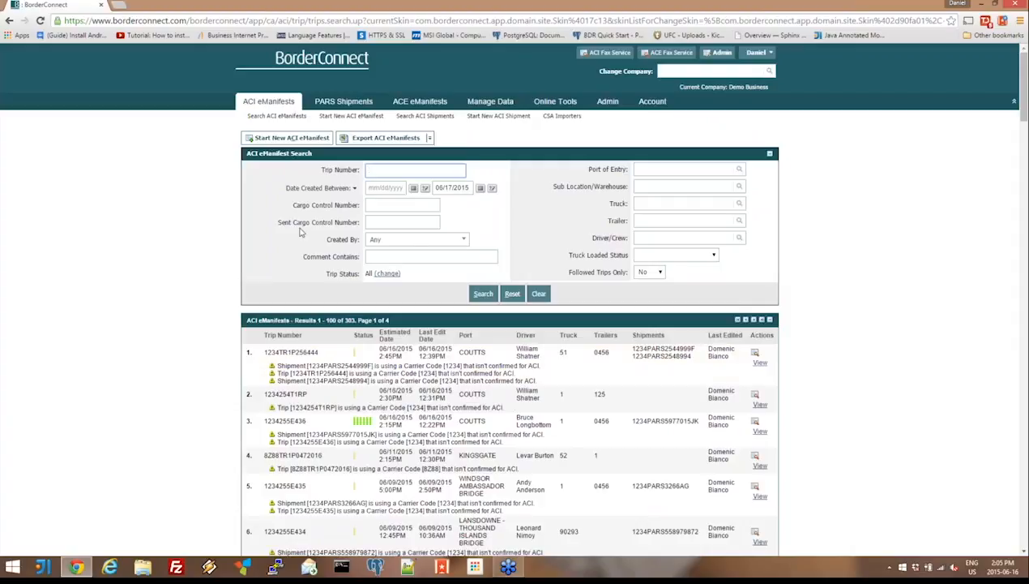
- Start a new ACI eManifest and enter 820109001 as the trip number after the 1234 carrier code
click(274, 143)
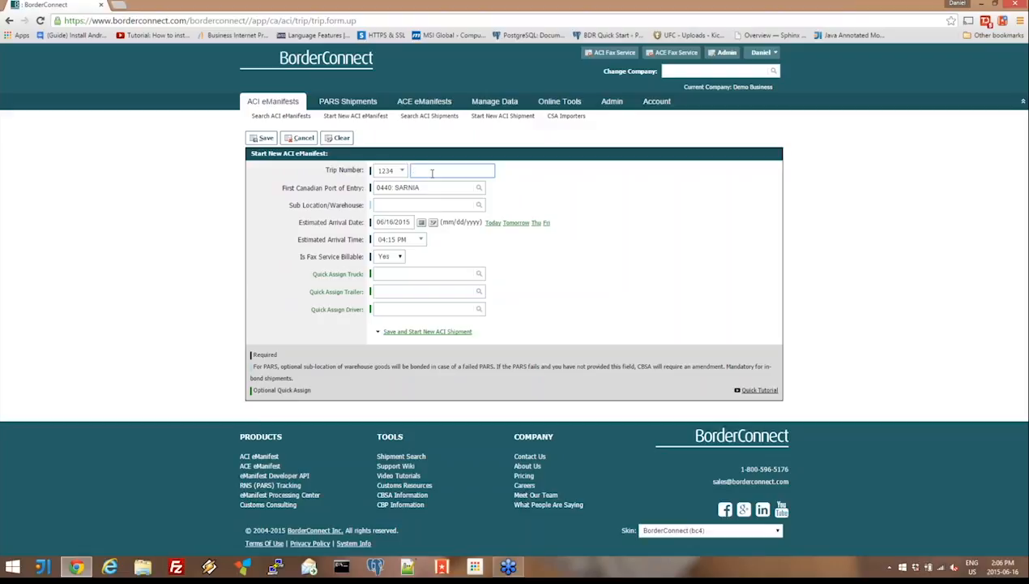
text(820108001)
key(Tab)
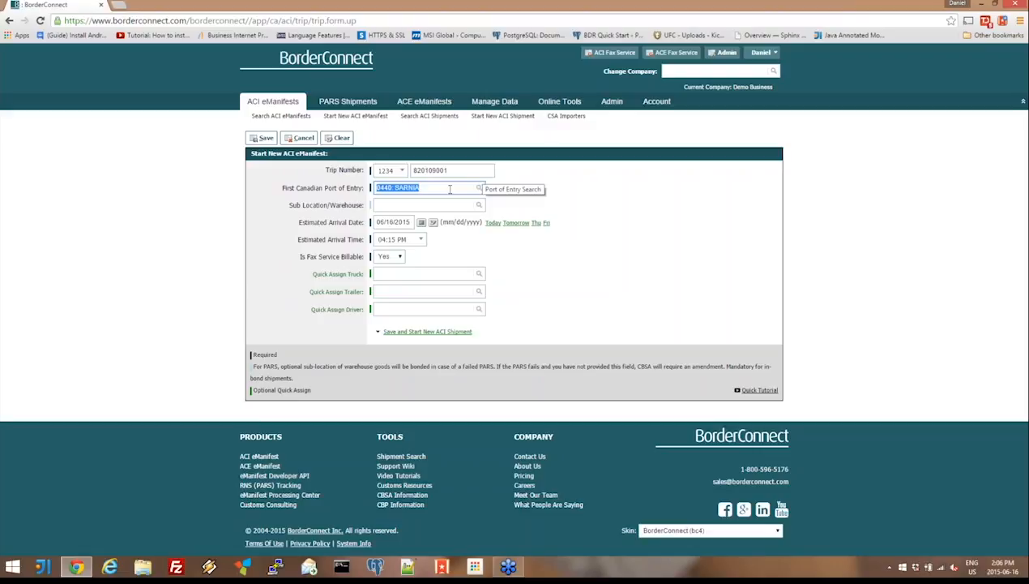
- Search the first Canadian port of entry for "wind" and restore the browser zoom to its default
text(wind)
key(ctrl+minus)
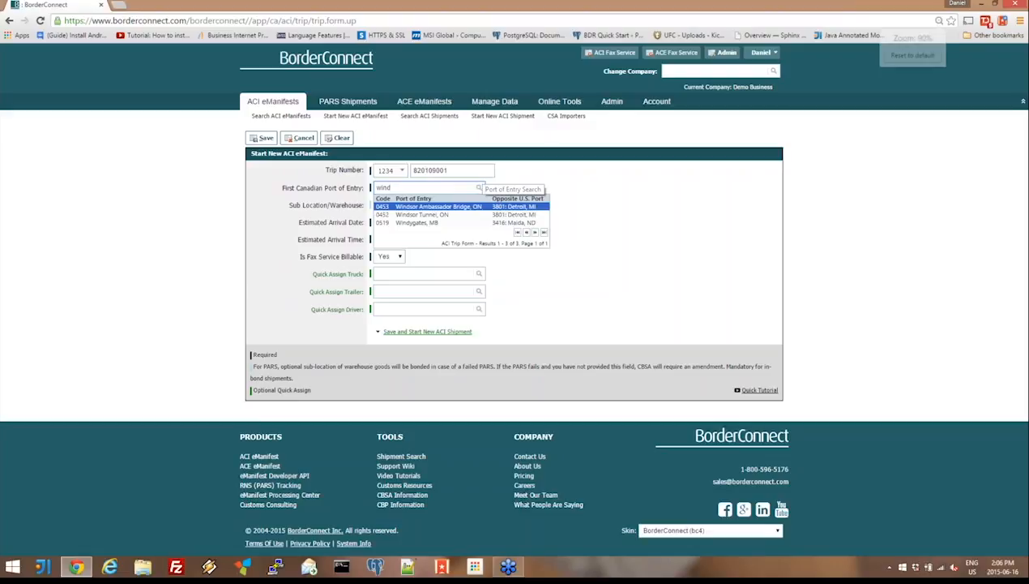
key(ctrl+minus)
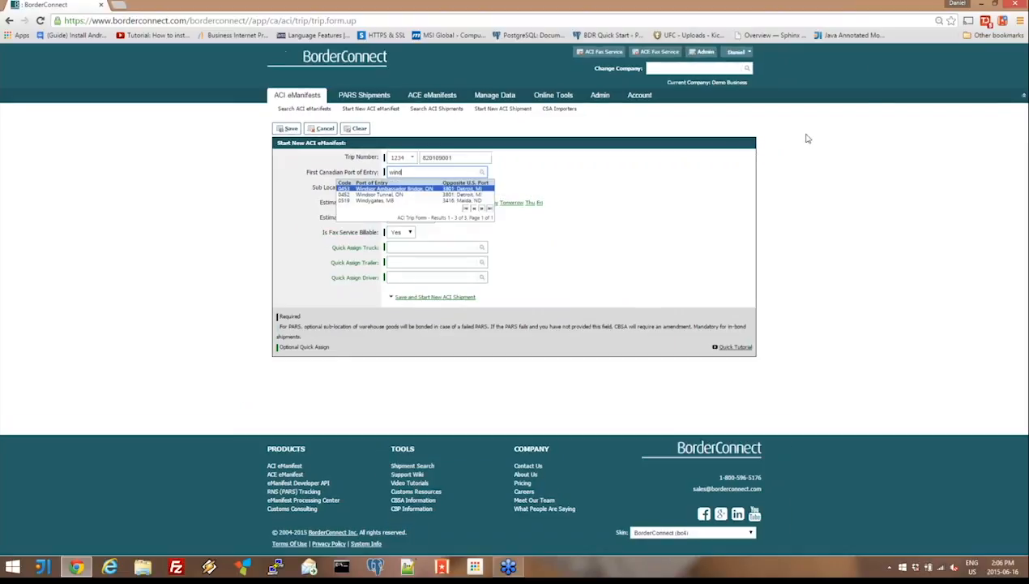
click(940, 22)
click(913, 54)
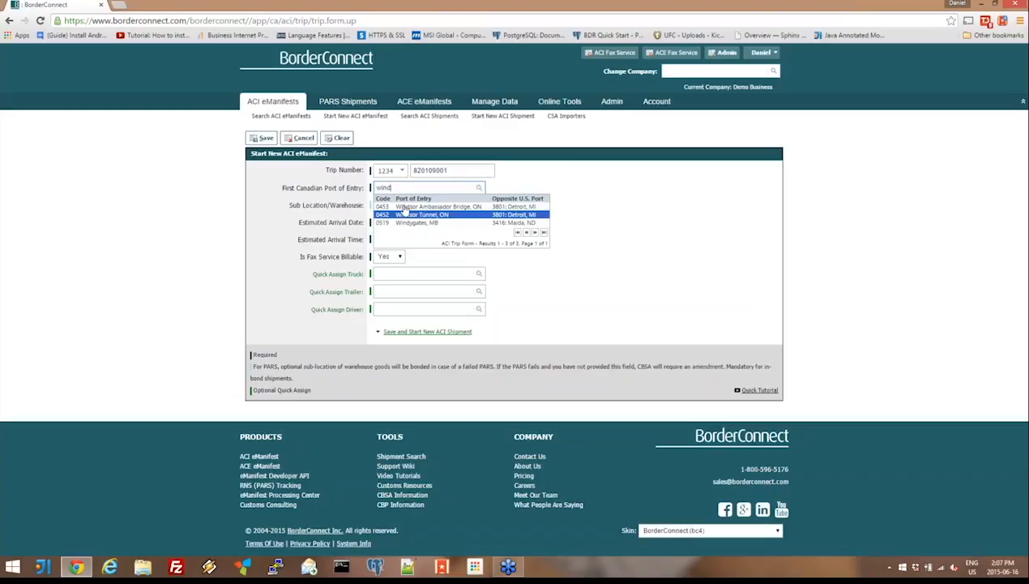
- Try looking up the first Canadian port of entry by code 453 and by the opposite U.S. port text "detr"
drag(401, 189, 318, 189)
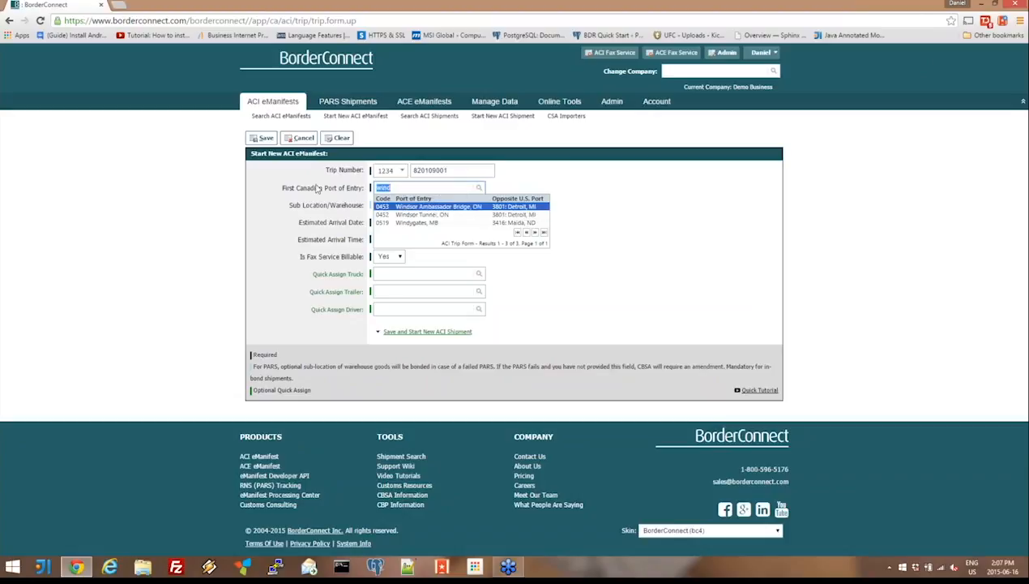
text(453)
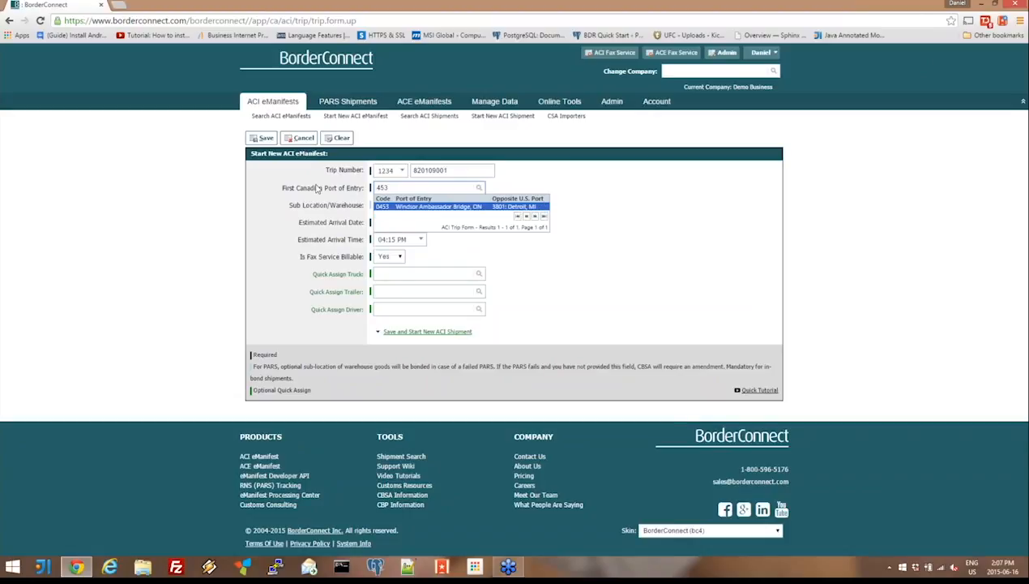
key(BackSpace)
key(BackSpace)
key(BackSpace)
text(detr)
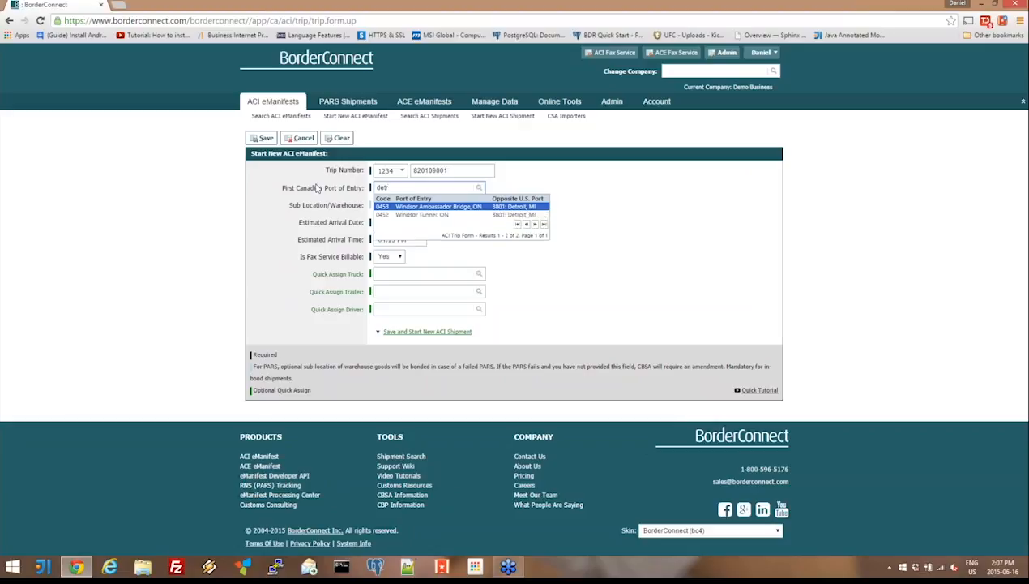
- Set the first Canadian port of entry to 0453: Windsor Ambassador Bridge, ON, found by searching "wind"
key(BackSpace)
key(BackSpace)
key(BackSpace)
text(wind)
key(Down)
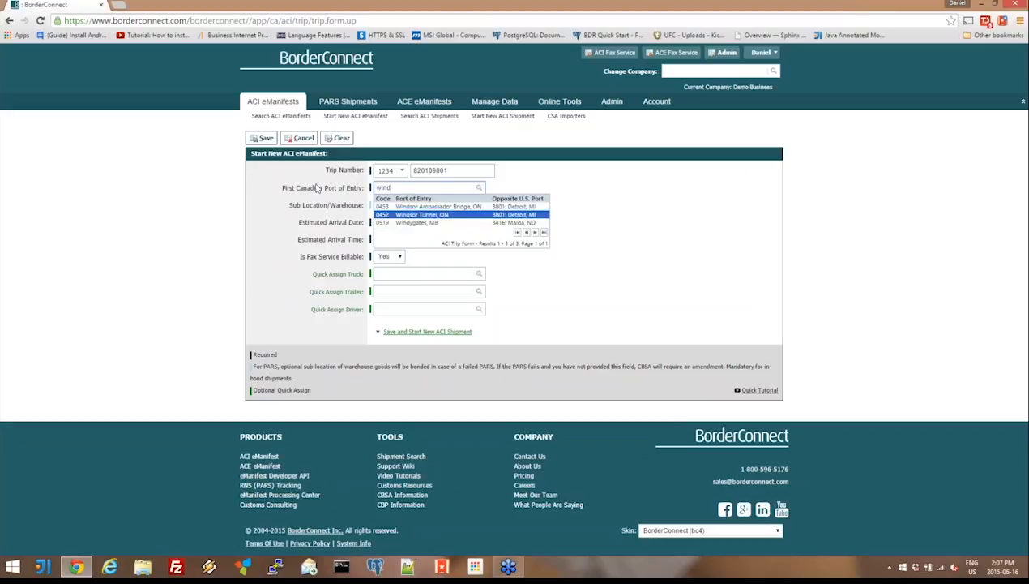
key(Up)
key(Tab)
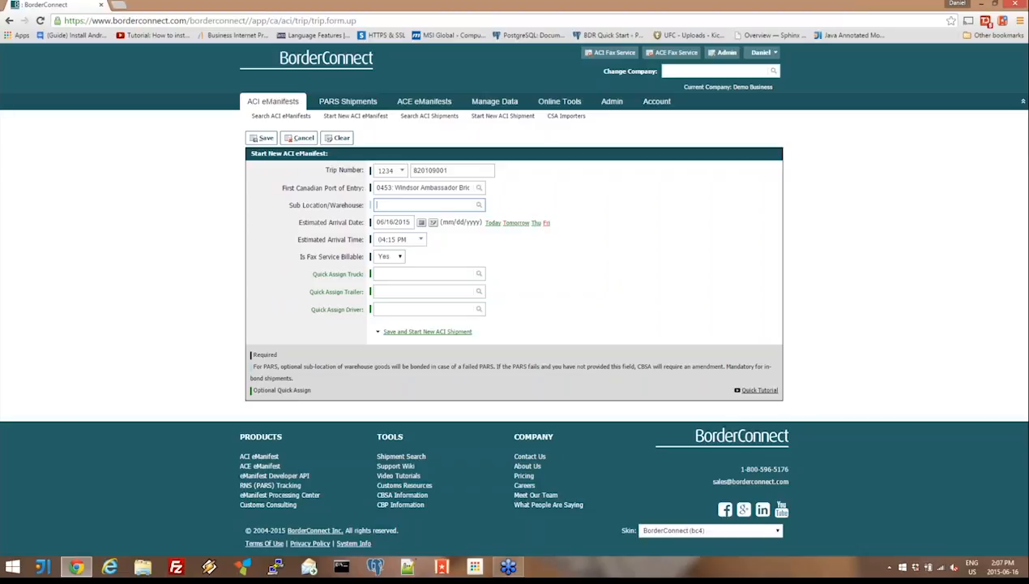
- Set the trip's estimated arrival to Friday, 06/19/2015, at 09:00 PM
click(546, 224)
click(392, 243)
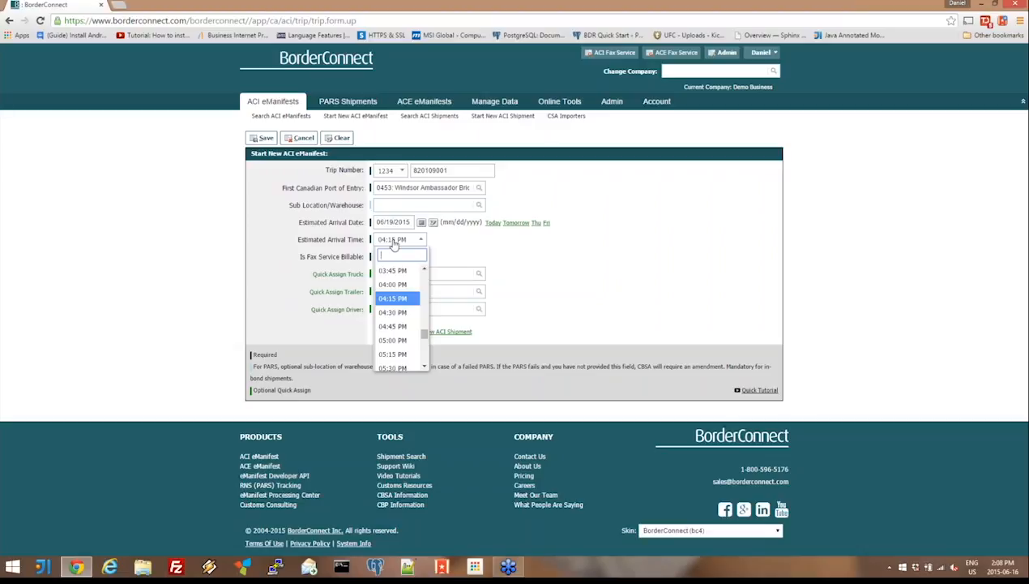
text(9p)
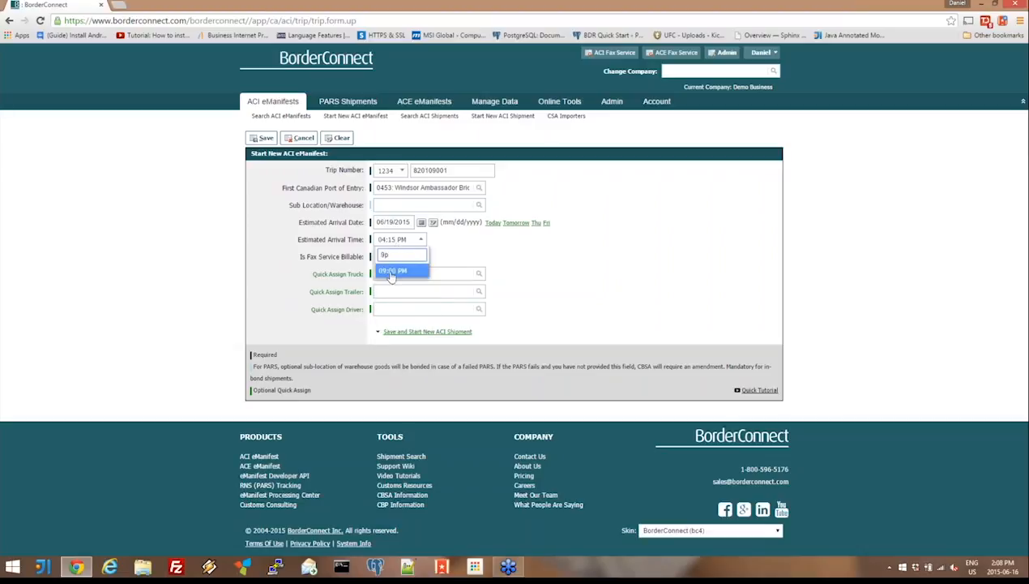
click(392, 272)
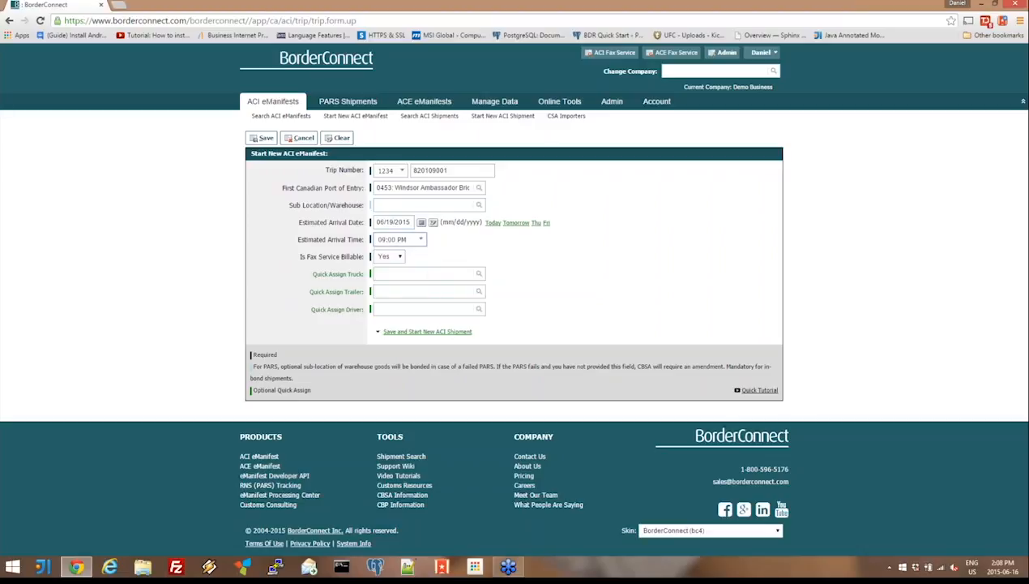
- Look through the available trucks, trailers and drivers offered by the quick-assign fields
click(384, 275)
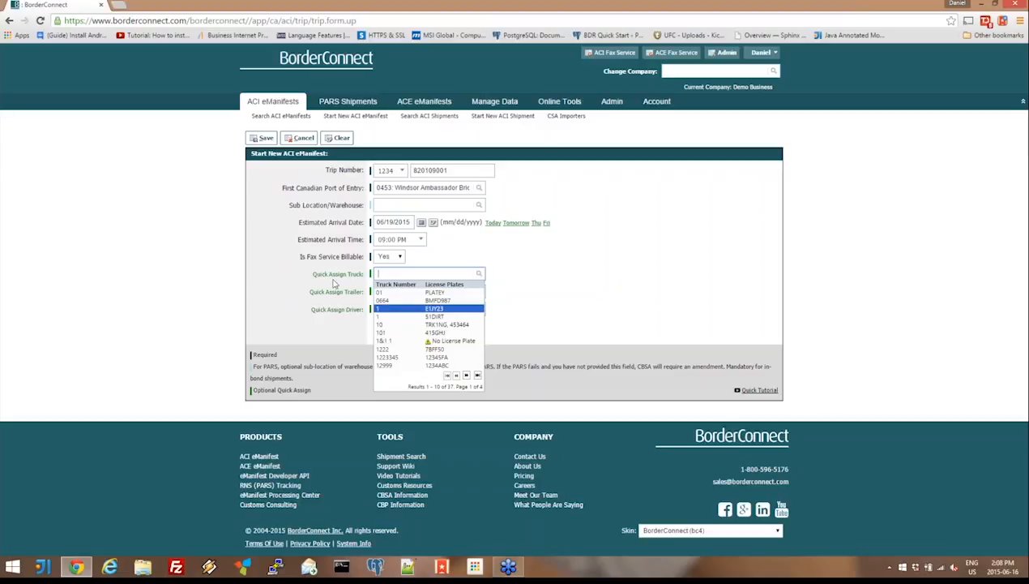
click(389, 290)
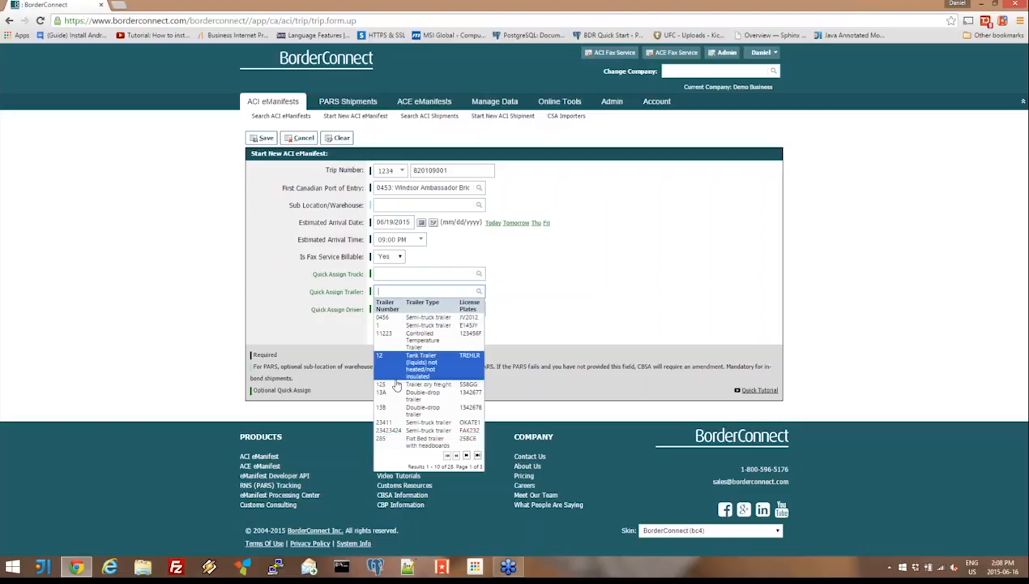
click(350, 325)
click(386, 309)
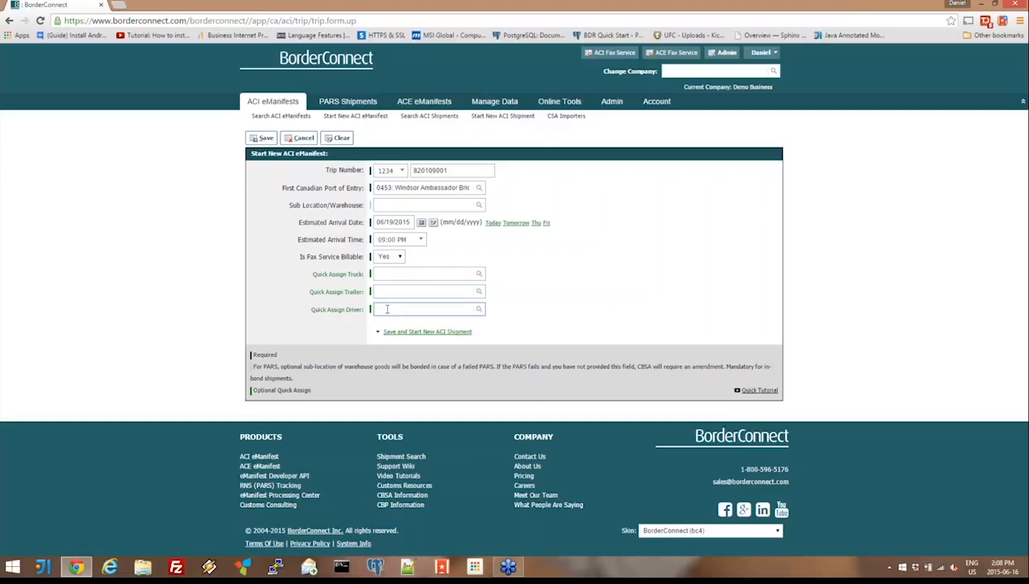
key(space)
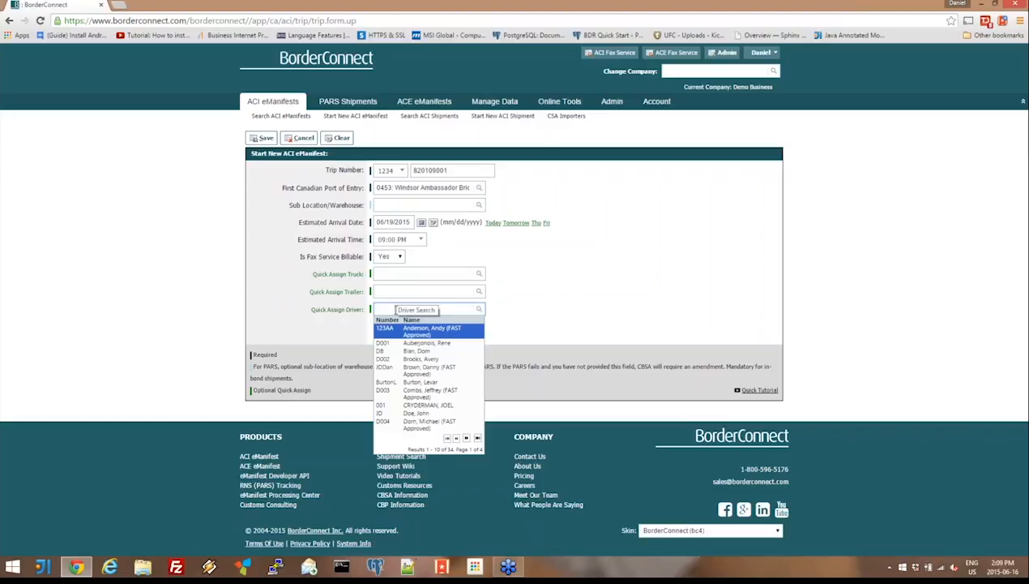
- Assign truck 0664 with its default driver and trailer 11223 to the eManifest
click(385, 273)
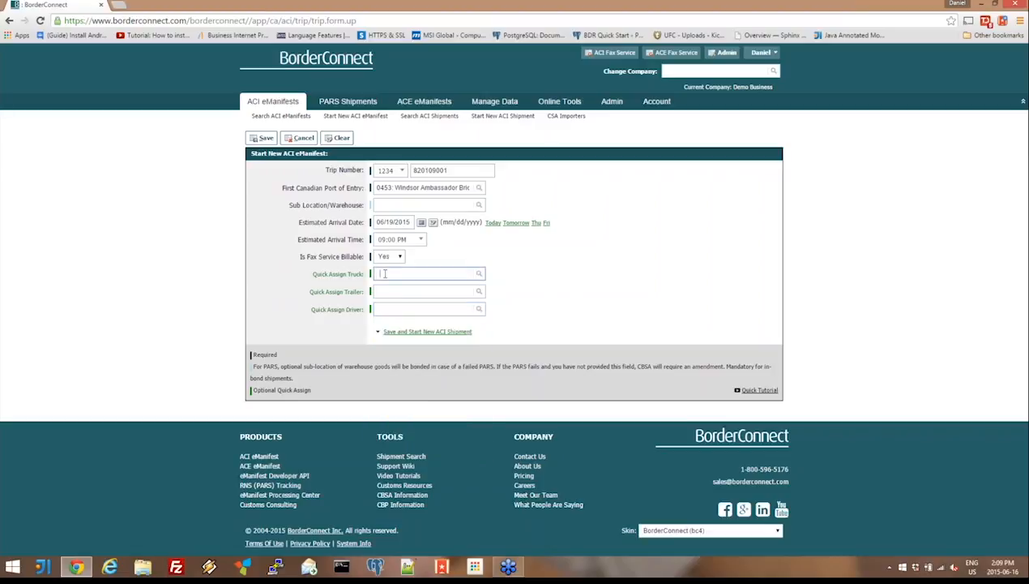
click(400, 302)
click(391, 290)
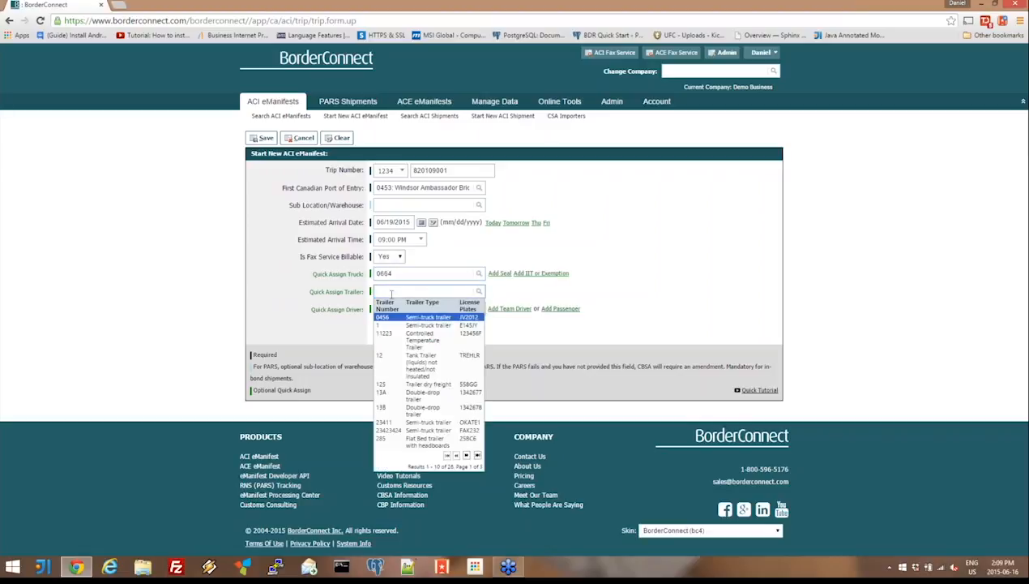
click(344, 292)
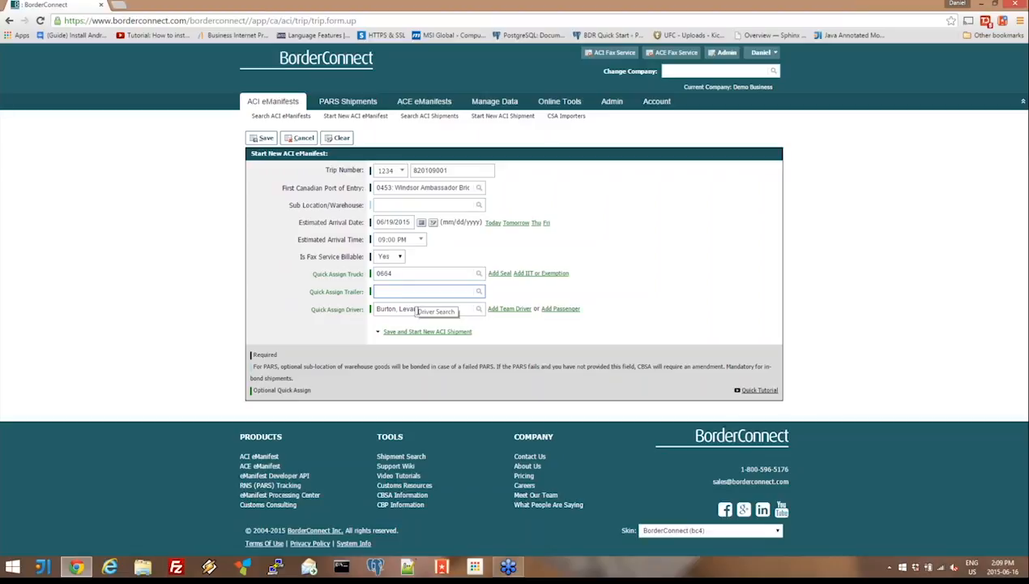
click(397, 291)
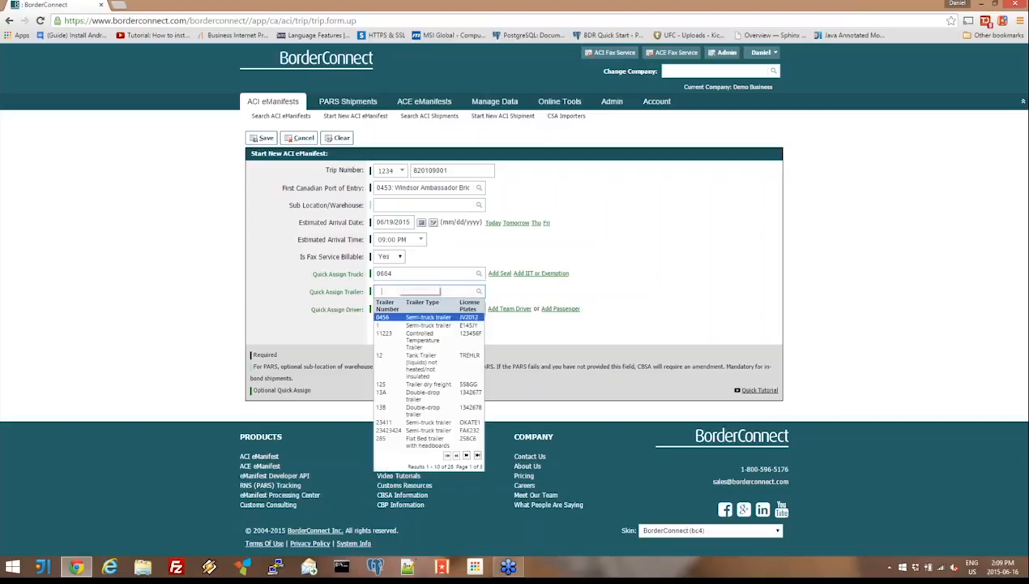
click(410, 337)
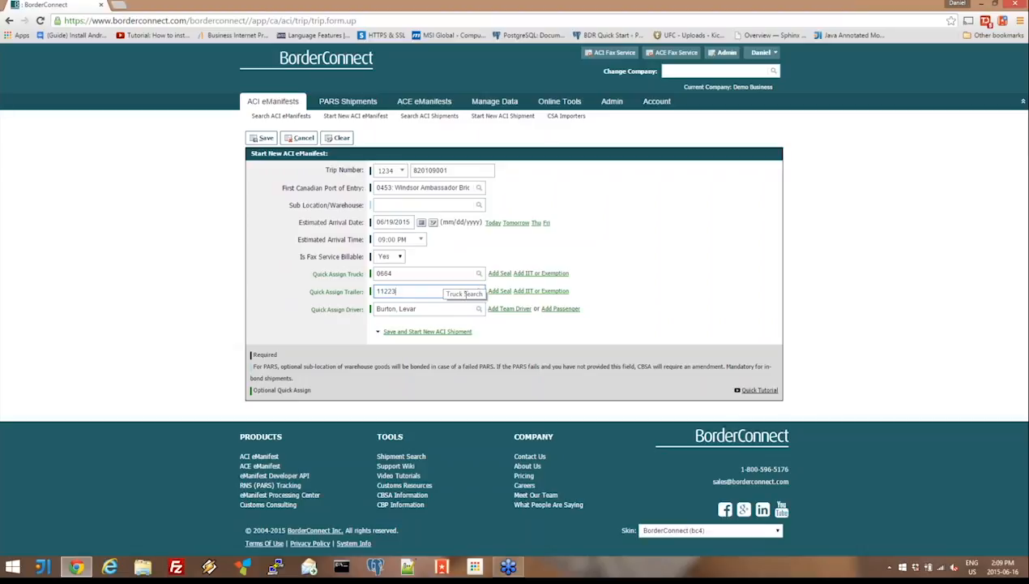
- Add the Instrument of International Trade (IIT) cargo exemption to the trailer and save the eManifest
click(531, 292)
click(550, 294)
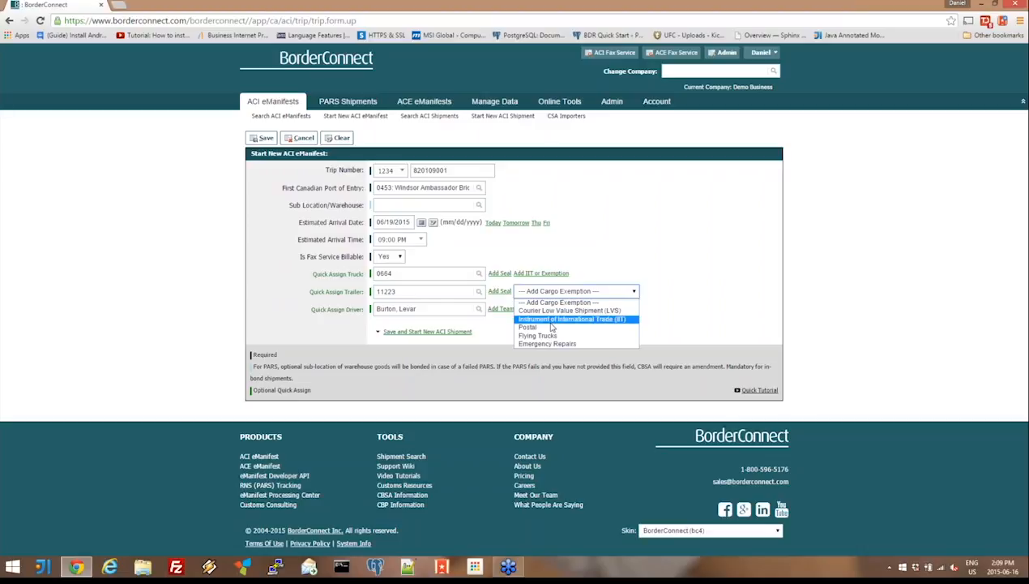
click(608, 321)
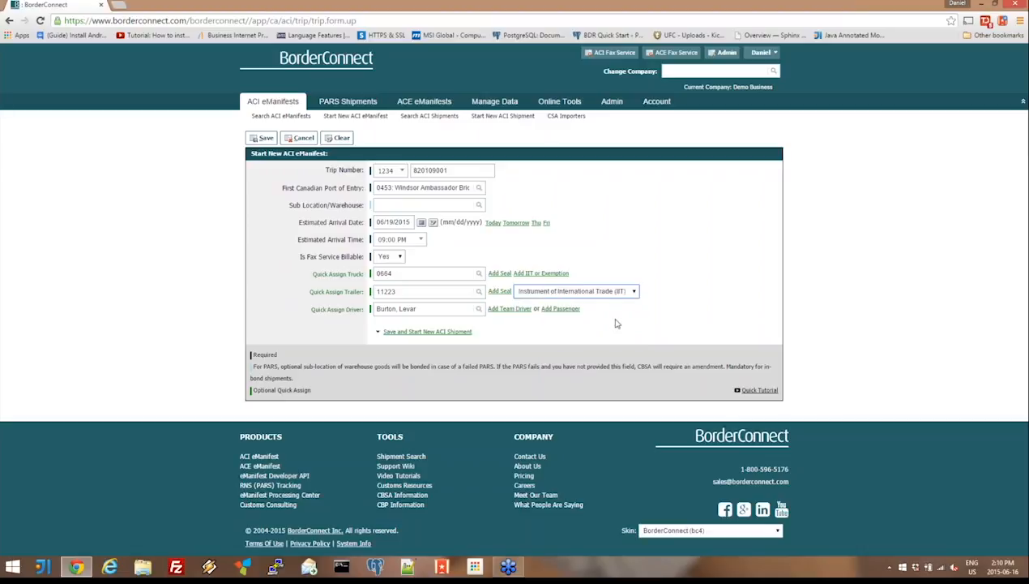
click(264, 140)
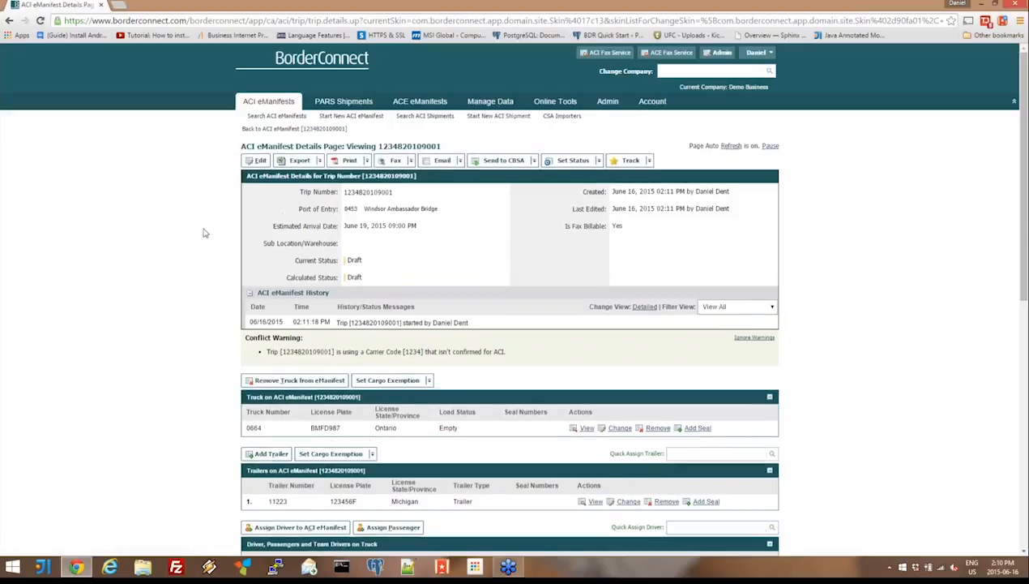
- Review the saved eManifest's trip details, status, truck, trailer, driver, shipment and container sections
scroll(205, 234, down, 1)
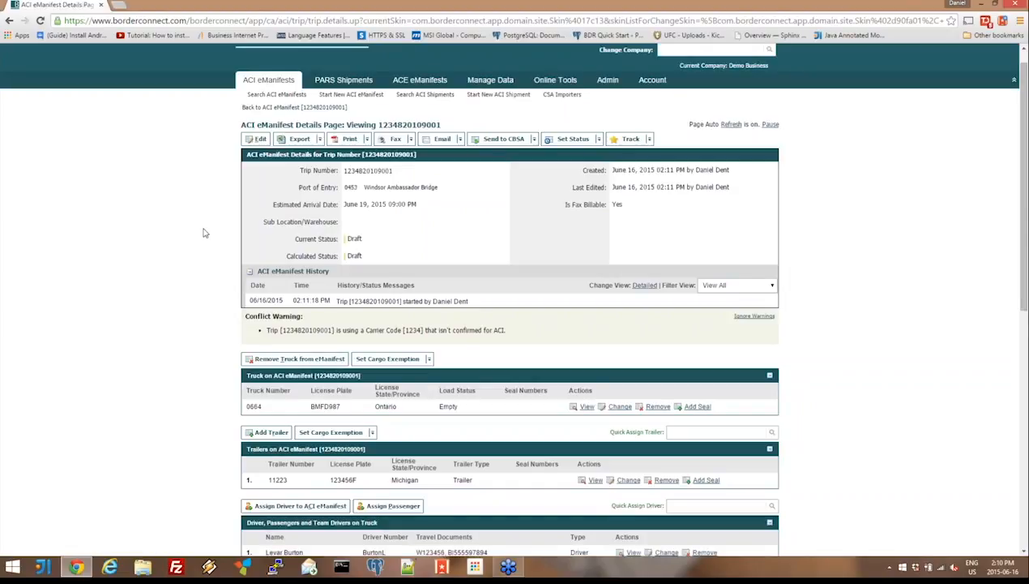
scroll(204, 233, down, 3)
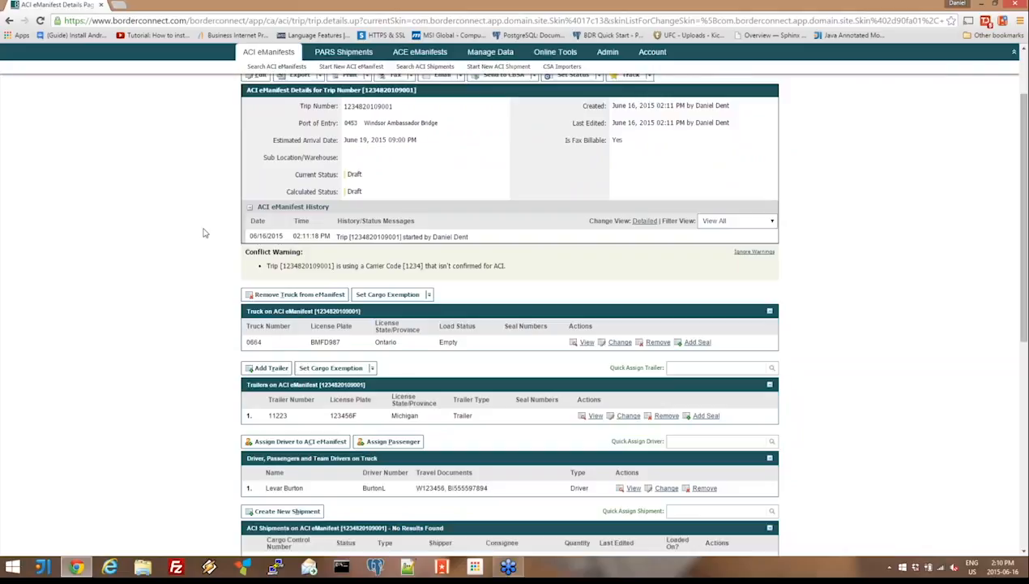
scroll(204, 233, down, 3)
scroll(204, 233, up, 5)
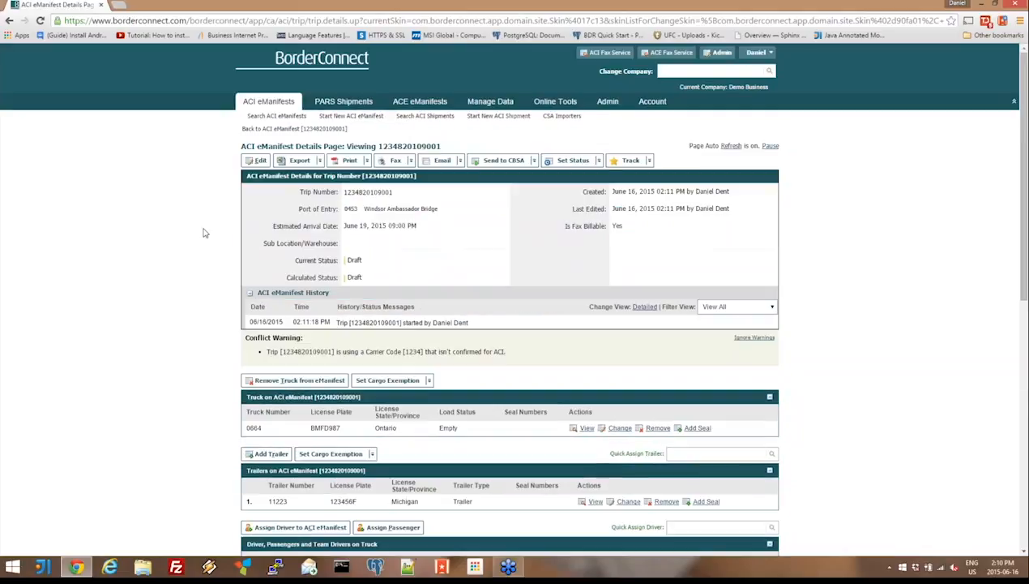
click(510, 166)
scroll(419, 254, down, 2)
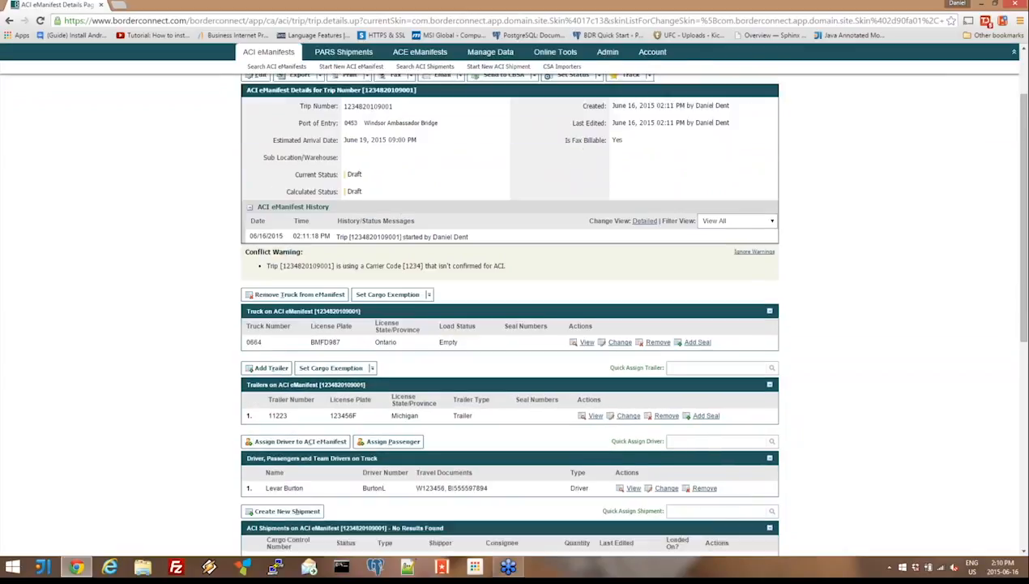
scroll(416, 256, down, 2)
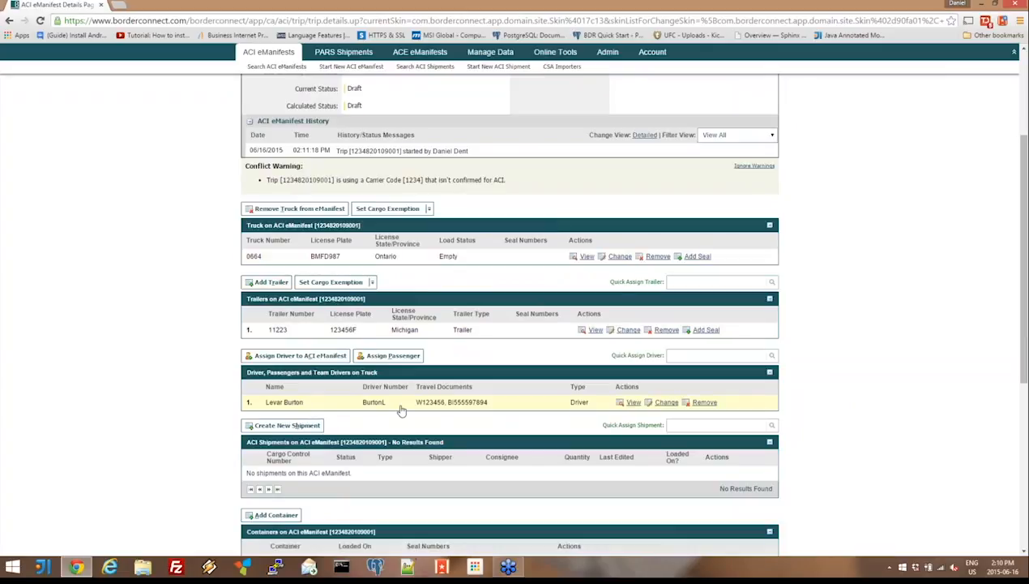
double_click(355, 105)
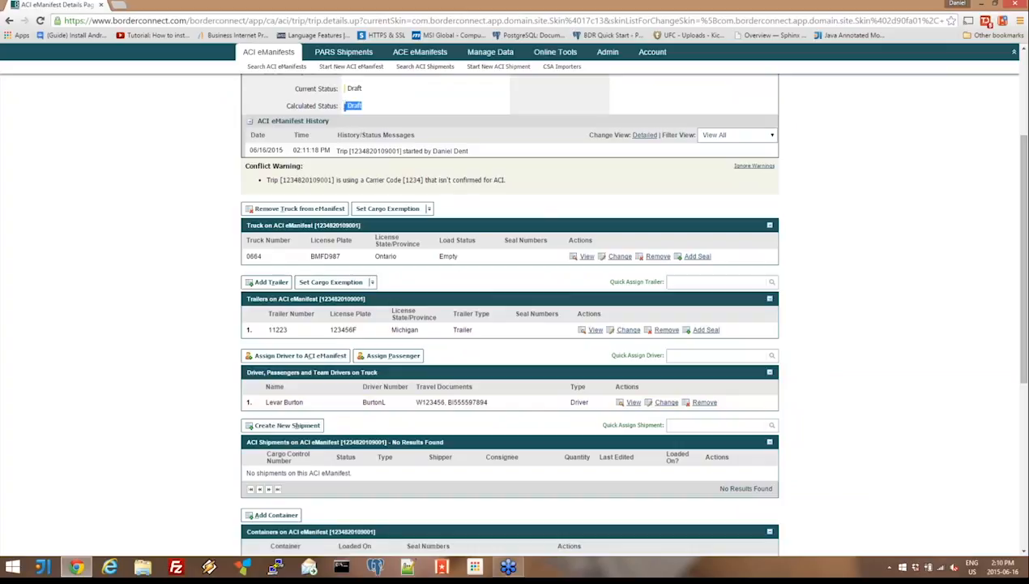
click(493, 359)
- Remove the assigned driver from the eManifest and assign driver 001 instead
click(704, 402)
click(539, 92)
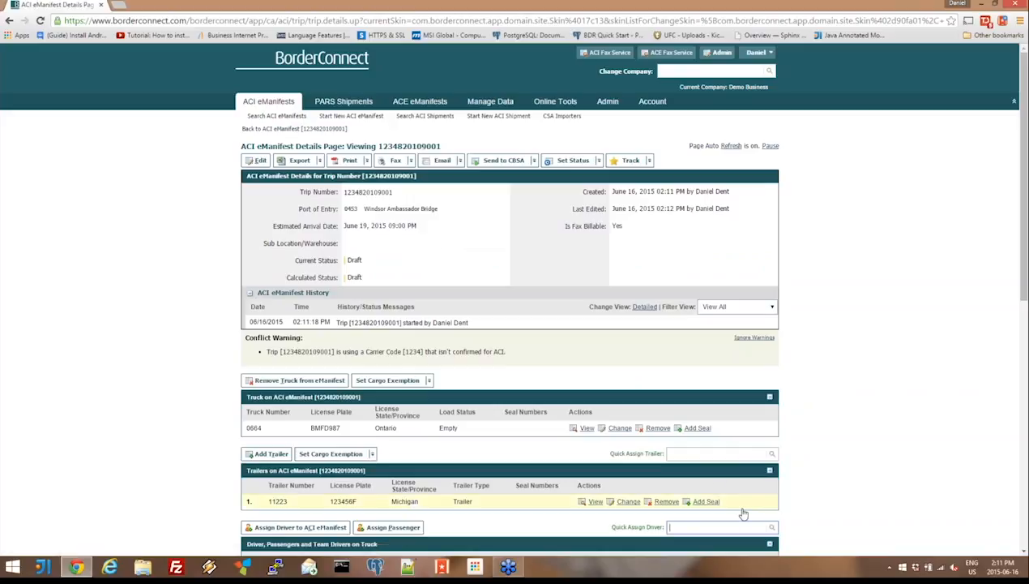
key(Down)
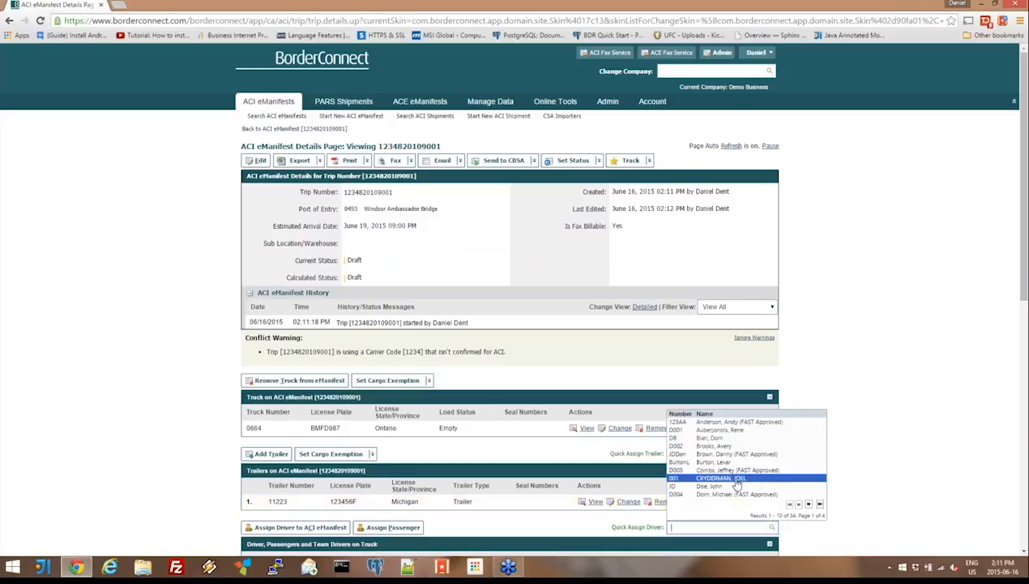
click(736, 479)
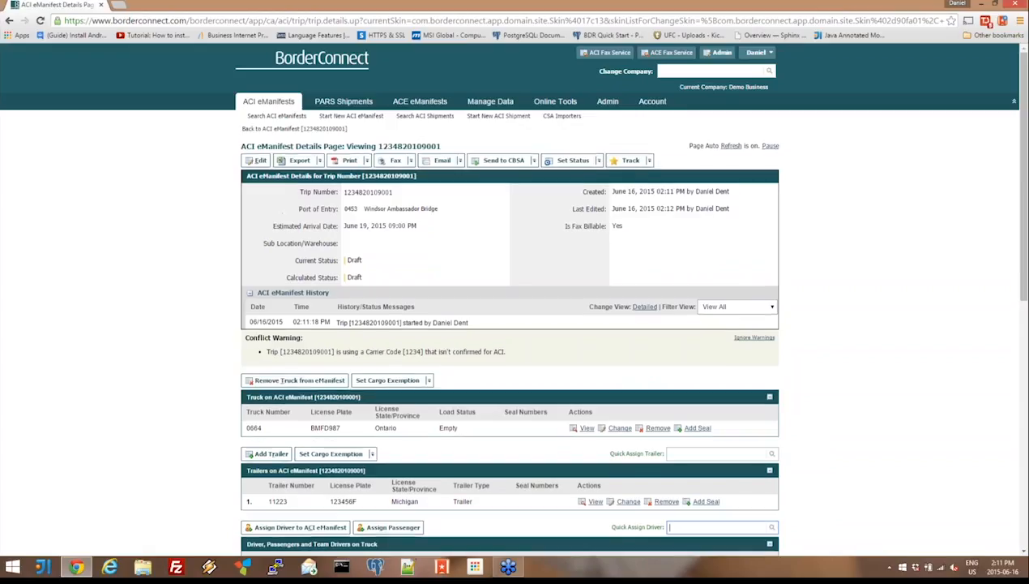
scroll(509, 324, down, 2)
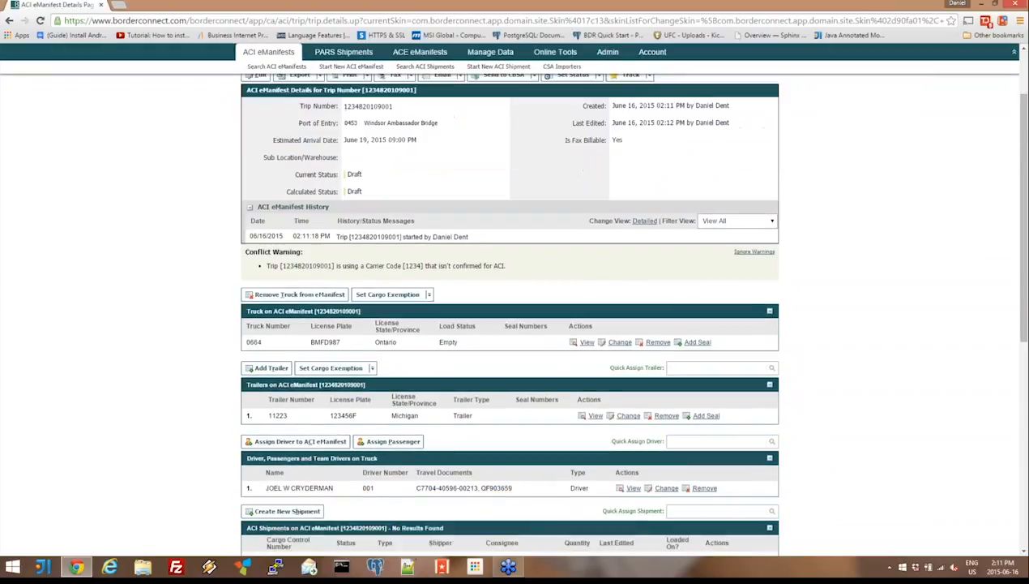
scroll(509, 324, up, 1)
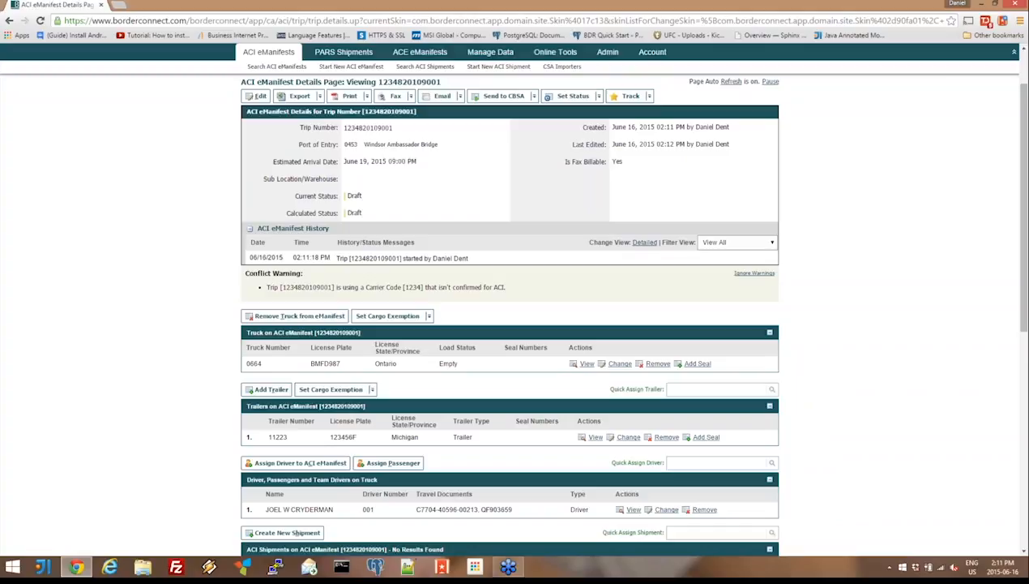
scroll(502, 218, up, 2)
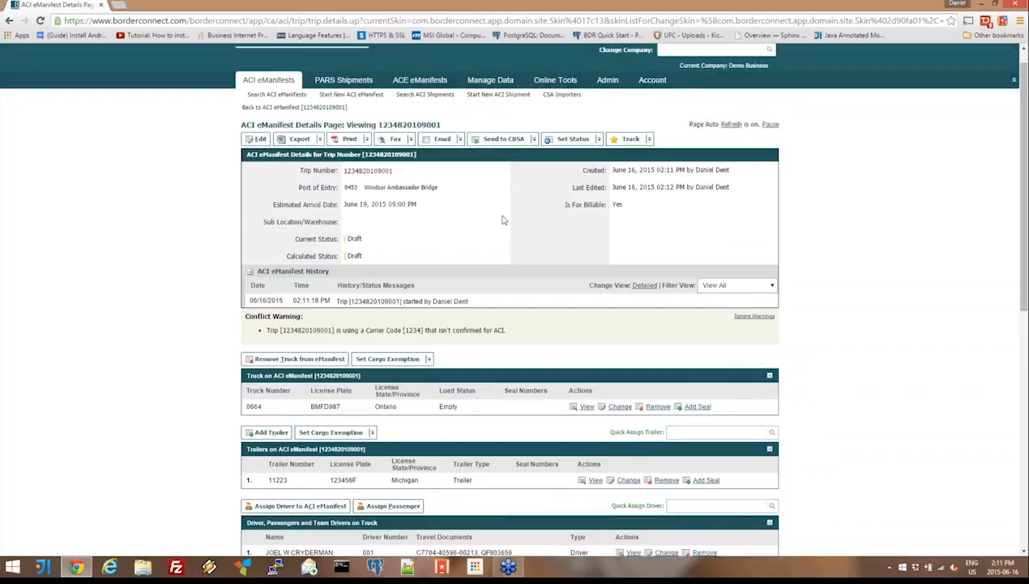
click(505, 140)
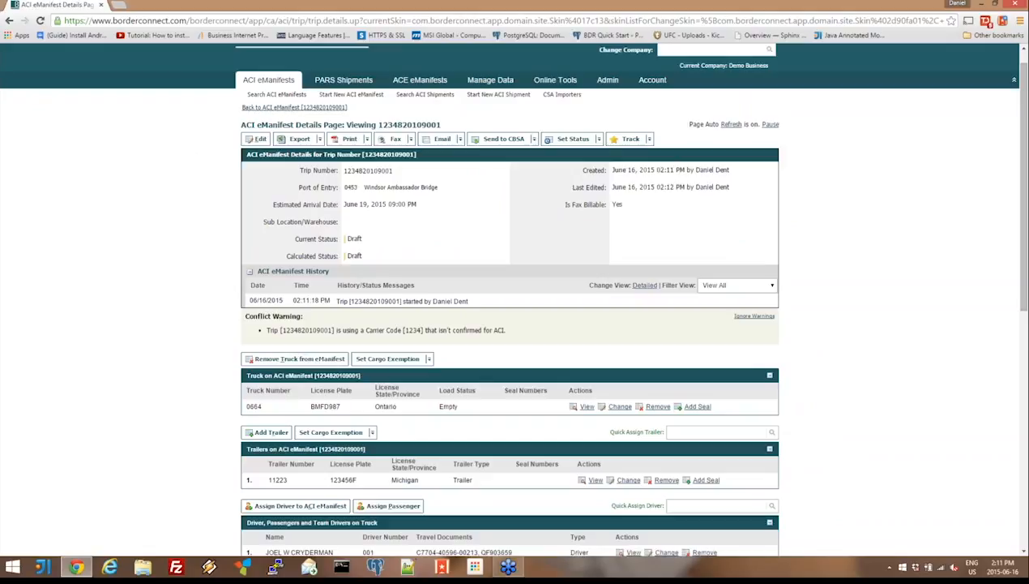
- Start another new ACI eManifest and enter the trip number 323232323 under carrier code 1234
mouse_move(263, 85)
click(289, 140)
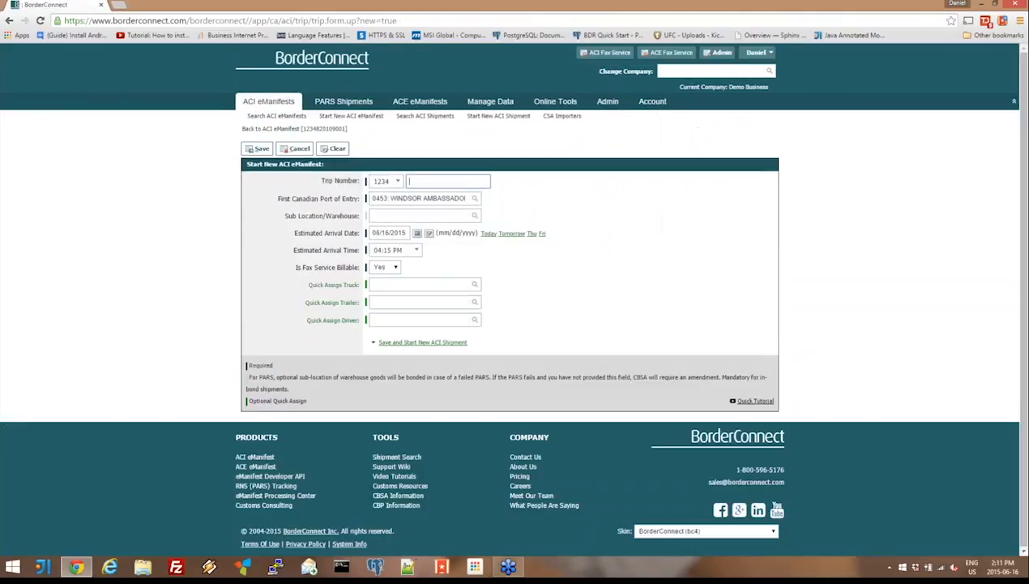
text(323232323)
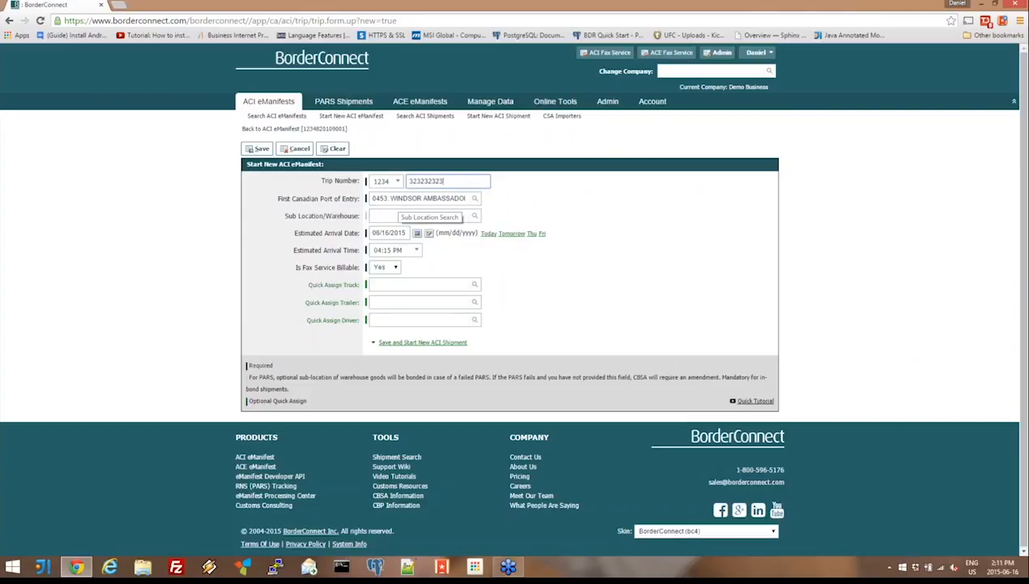
key(Tab)
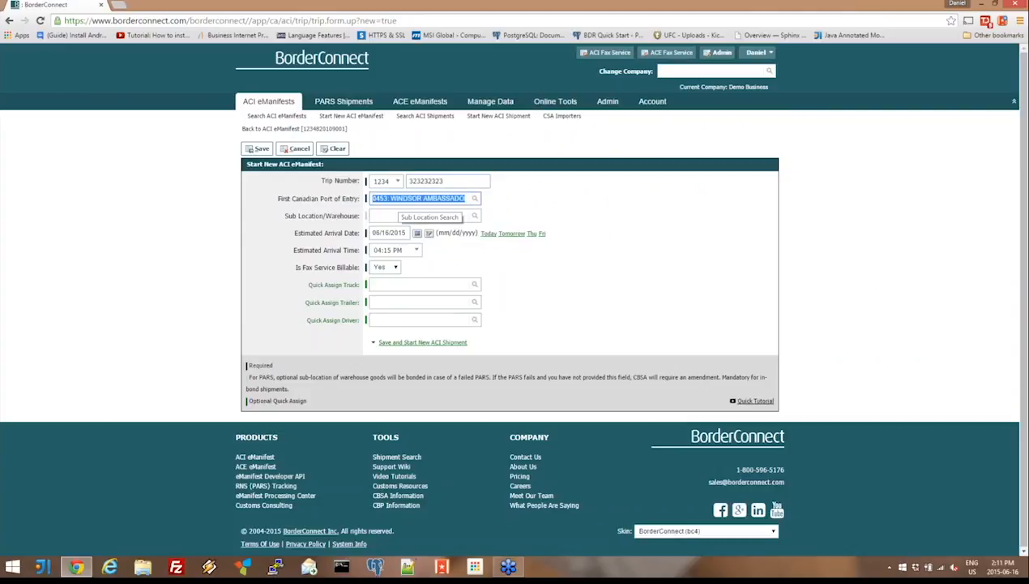
- Assign truck 0664 and trailer 13B to the new trip, saving it with a new ACI shipment started
click(399, 284)
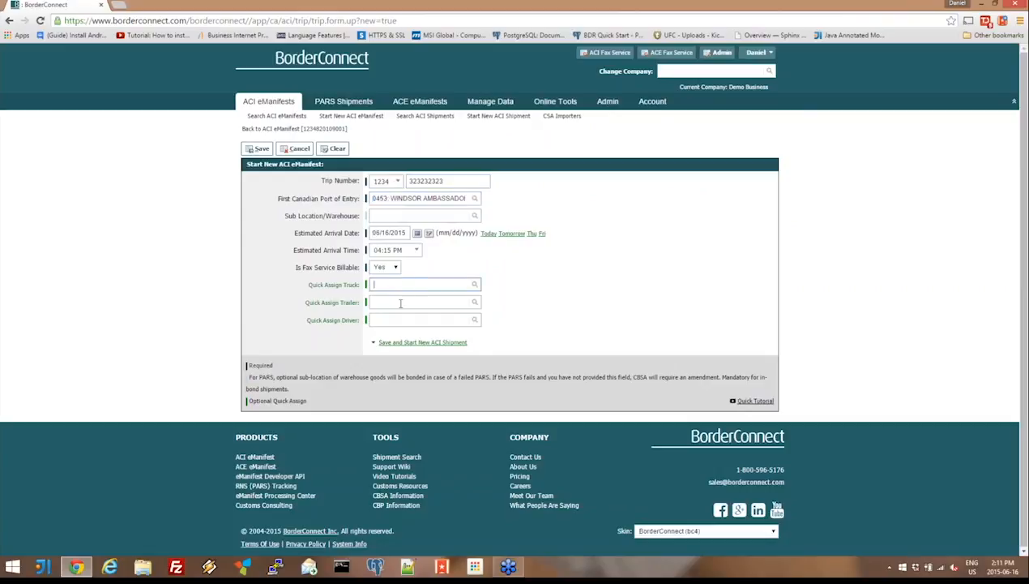
click(397, 308)
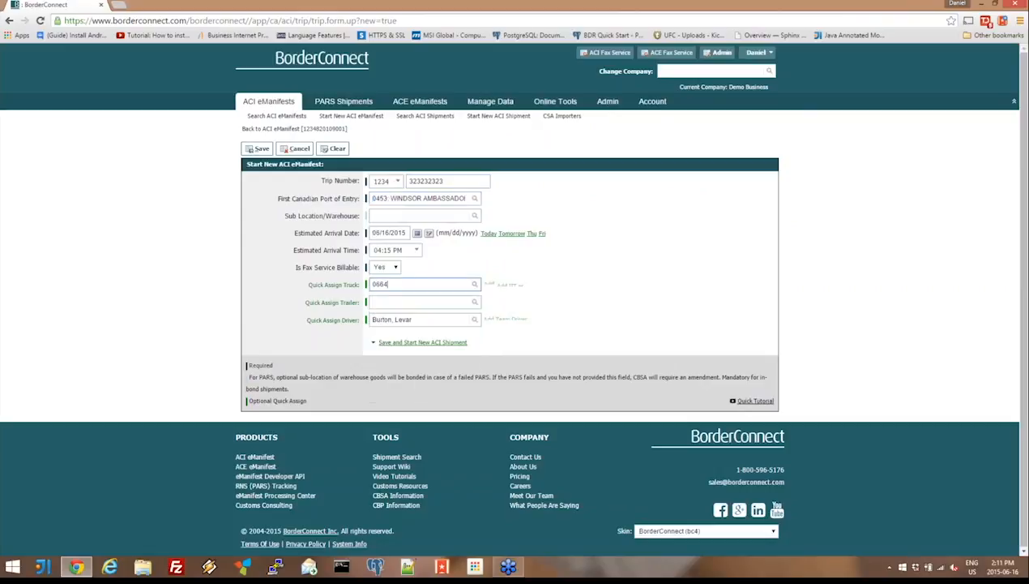
click(396, 302)
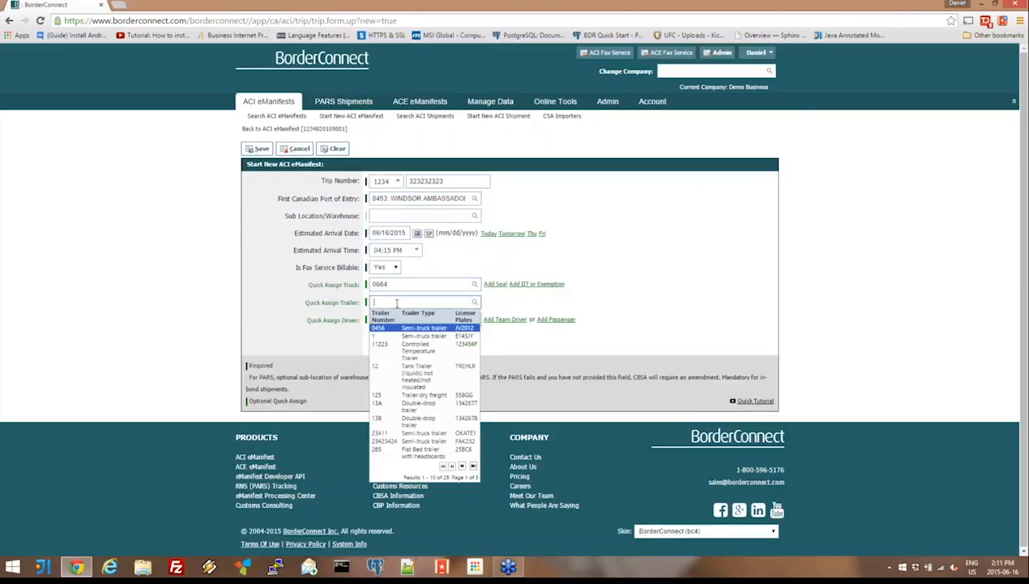
click(420, 423)
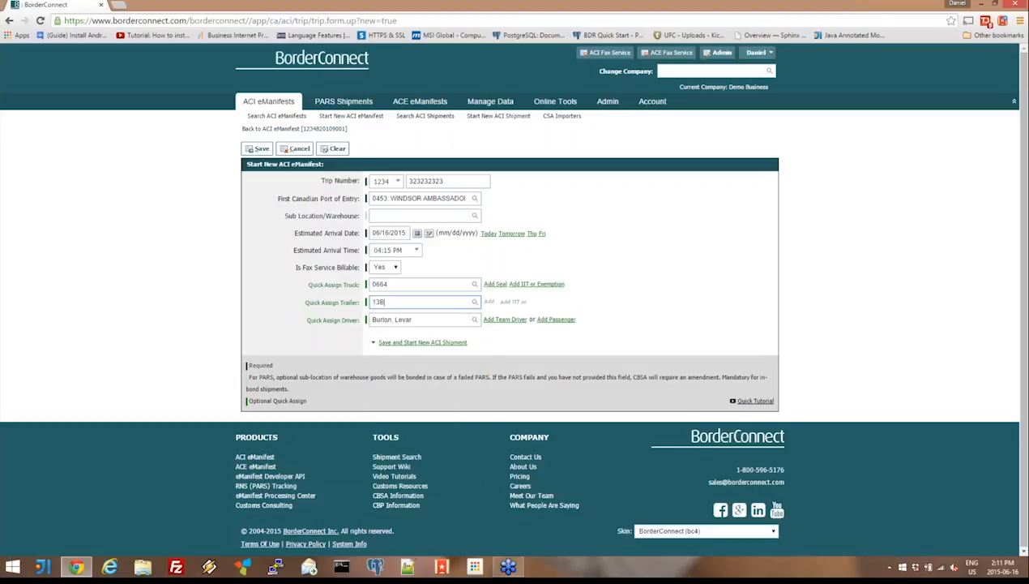
mouse_move(404, 341)
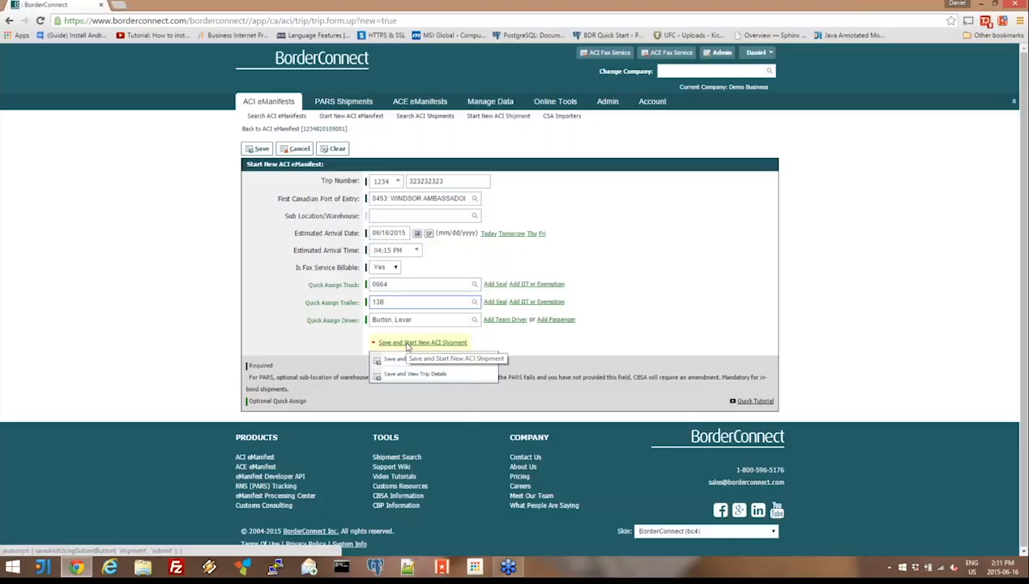
click(408, 344)
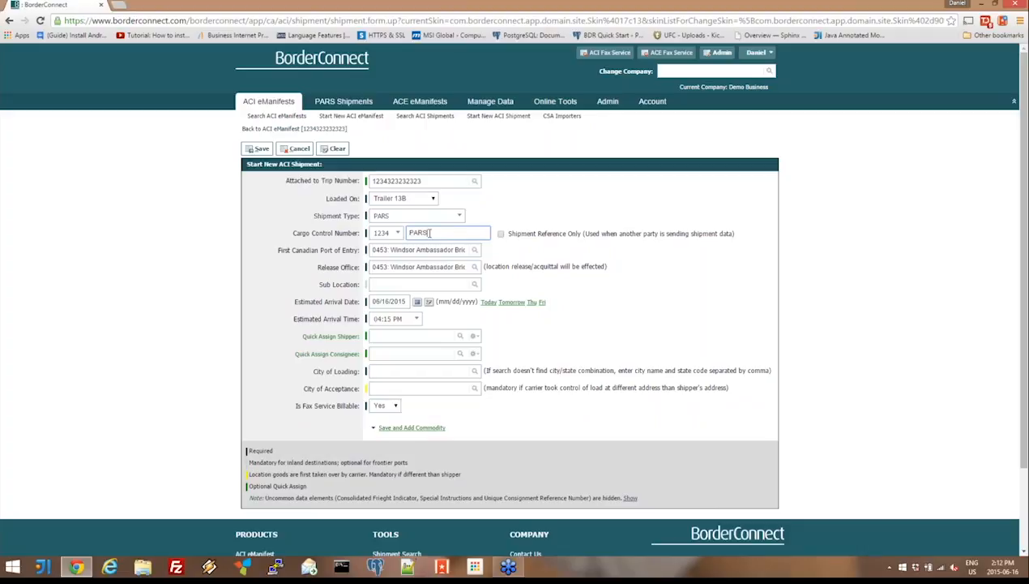
- Complete the cargo control number as PARS039322301 and assign Elk Corp of Texas as the shipper, finding it by its street number
text(0332301)
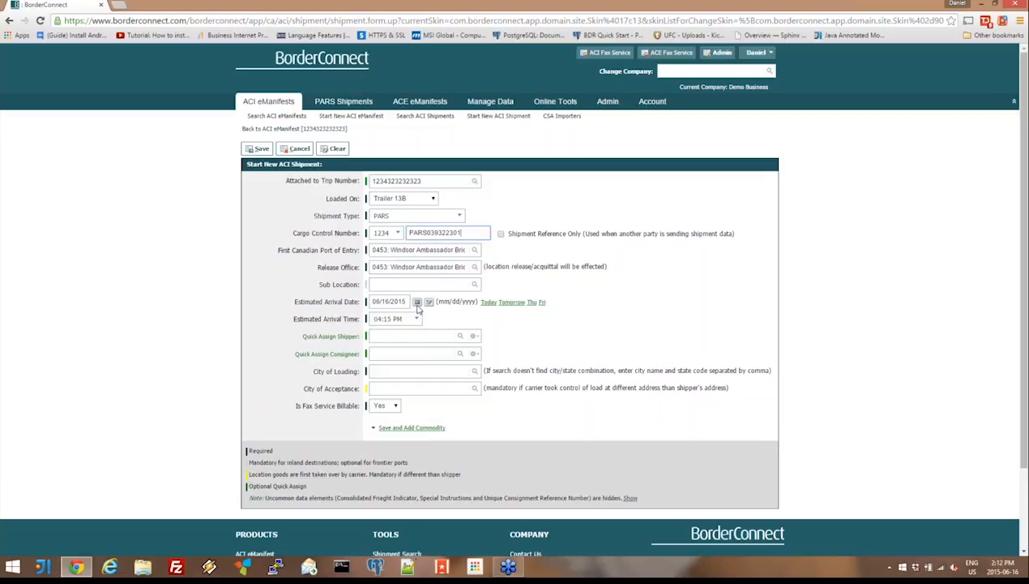
click(410, 335)
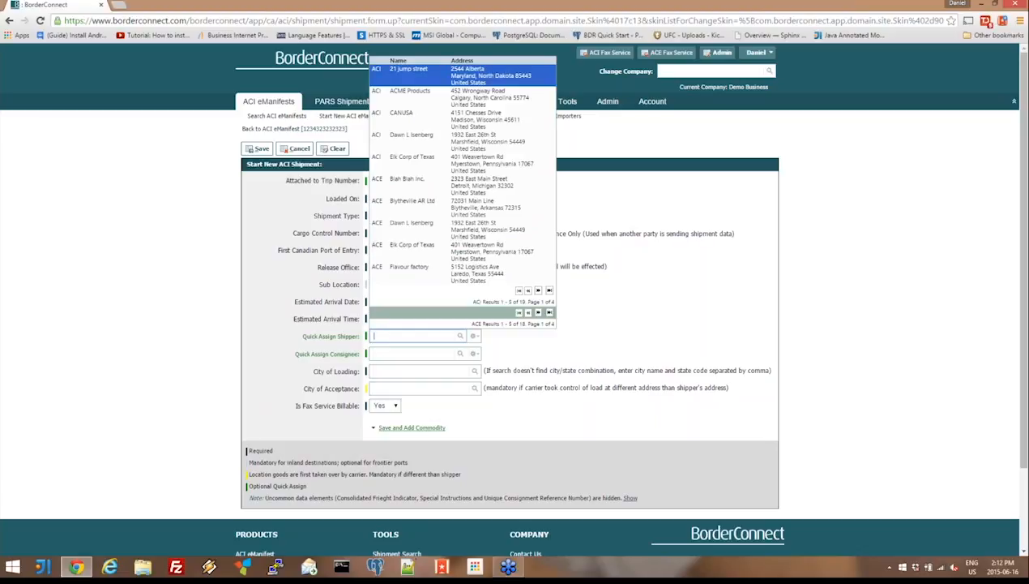
text(elk)
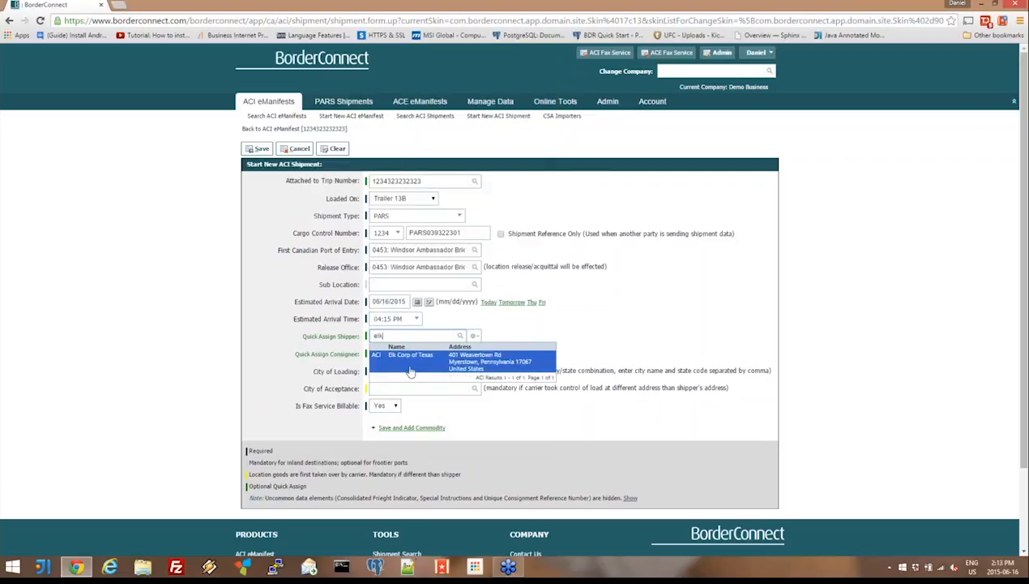
key(BackSpace)
key(BackSpace)
key(BackSpace)
text(401)
click(488, 364)
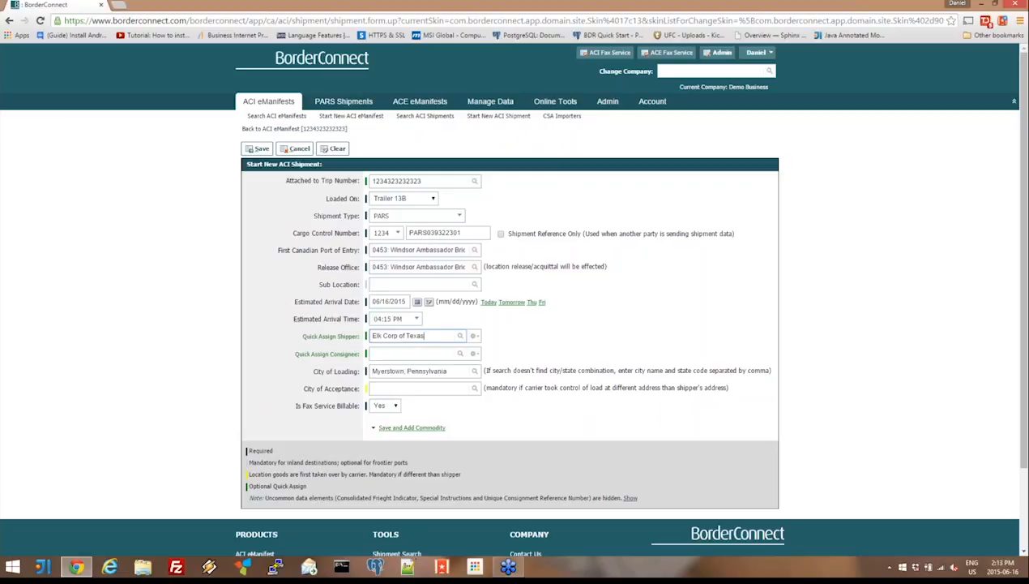
- Set the shipment's city of acceptance to Detroit Lakes, Minnesota
click(397, 385)
text(detroit)
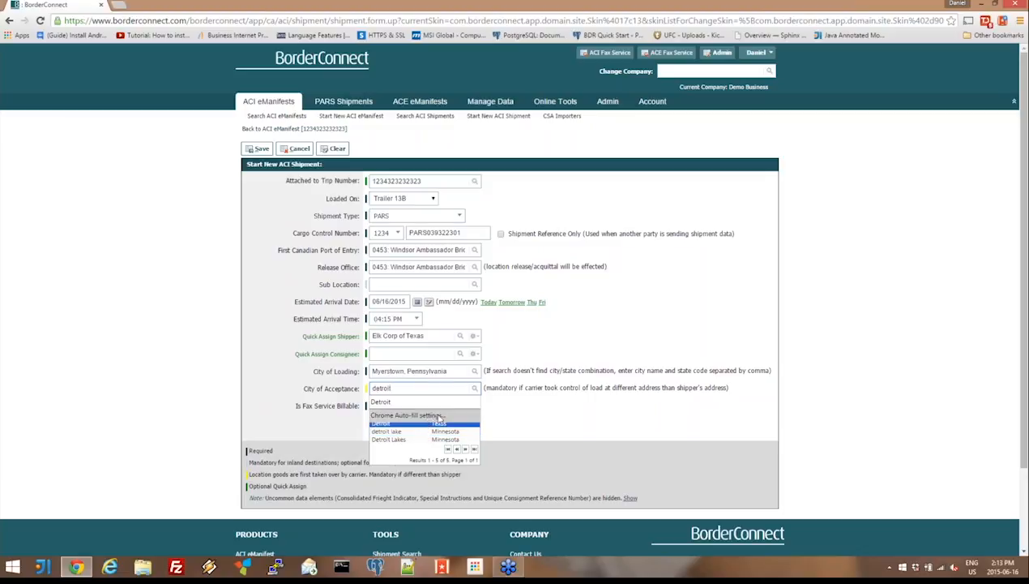
text(`)
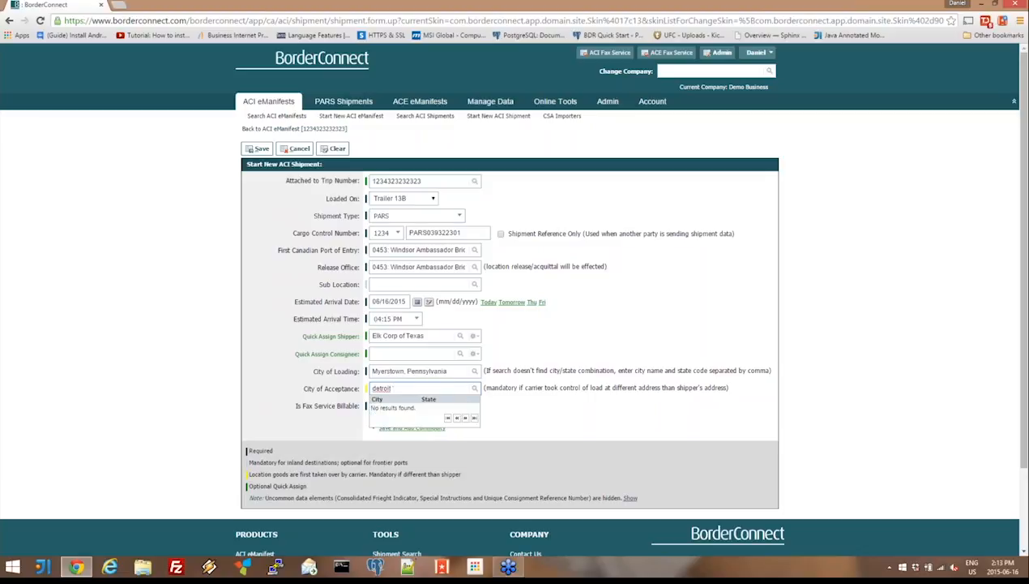
key(BackSpace)
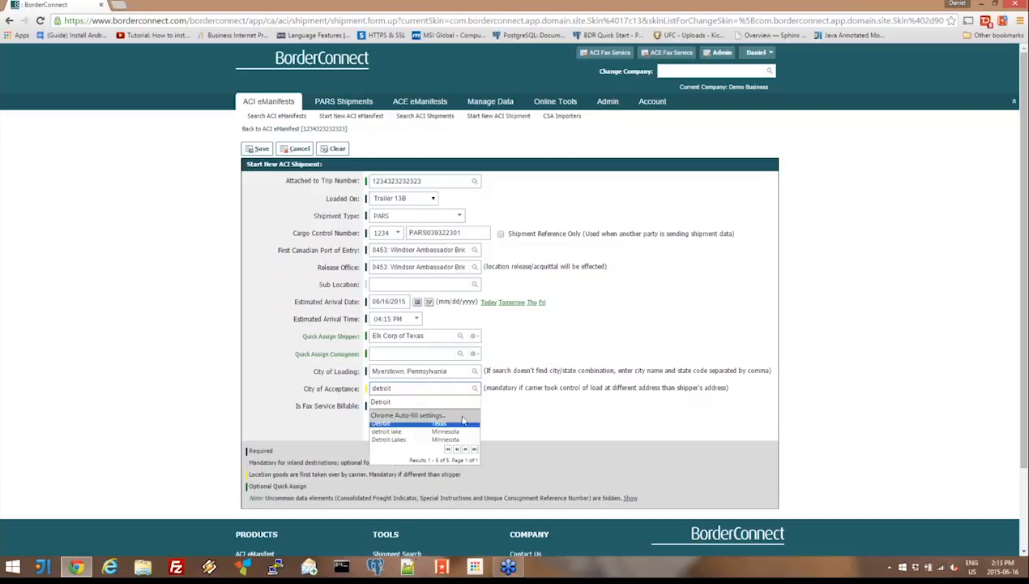
key(Down)
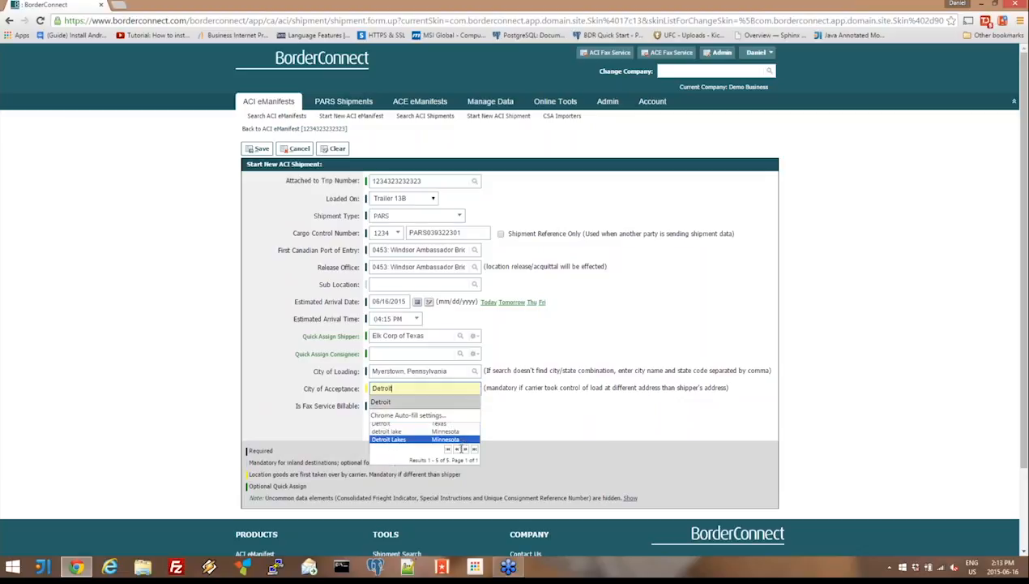
click(456, 440)
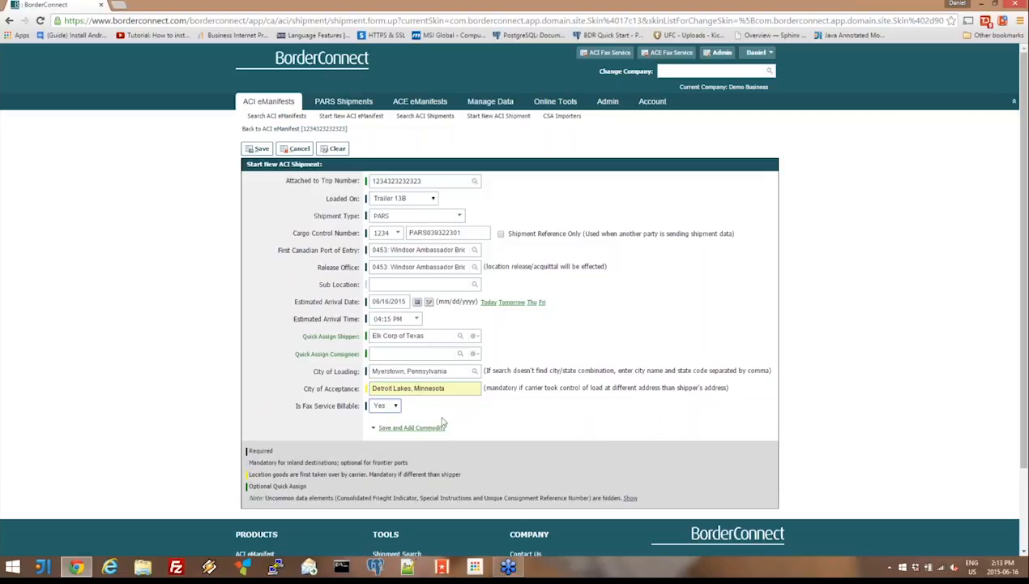
- Replace the city of acceptance with Detroit, Michigan, narrowing the city search by state
drag(452, 382, 296, 406)
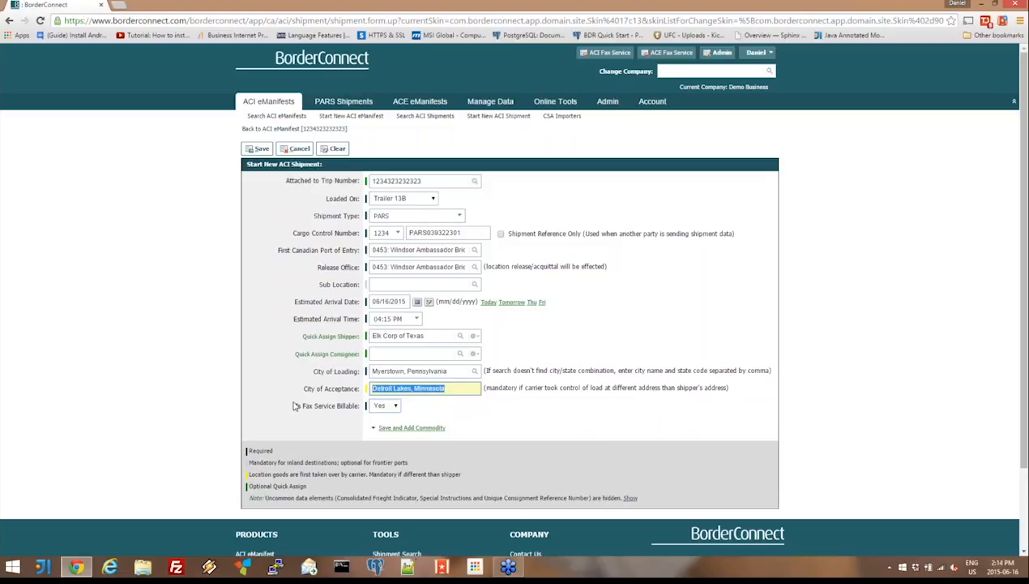
text(d)
key(Down)
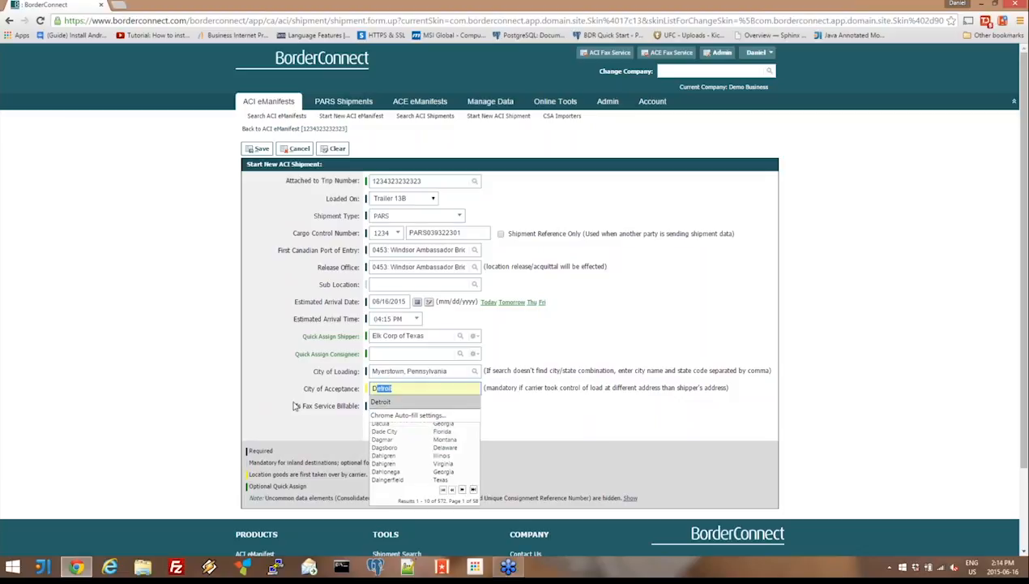
key(Return)
text(, m)
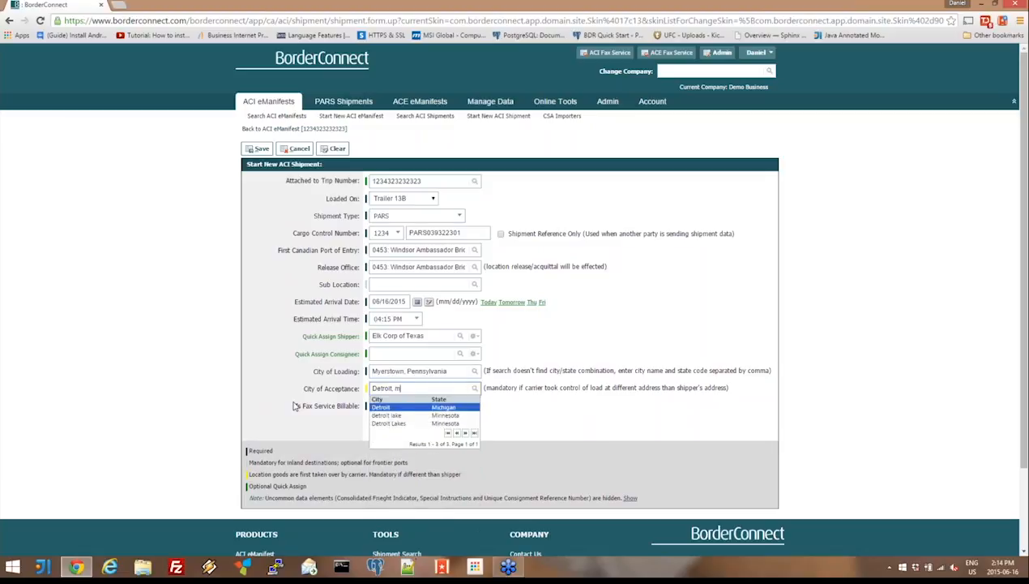
click(420, 410)
- Start adding a new consignee for the shipment with the name Jen's Farm
click(404, 352)
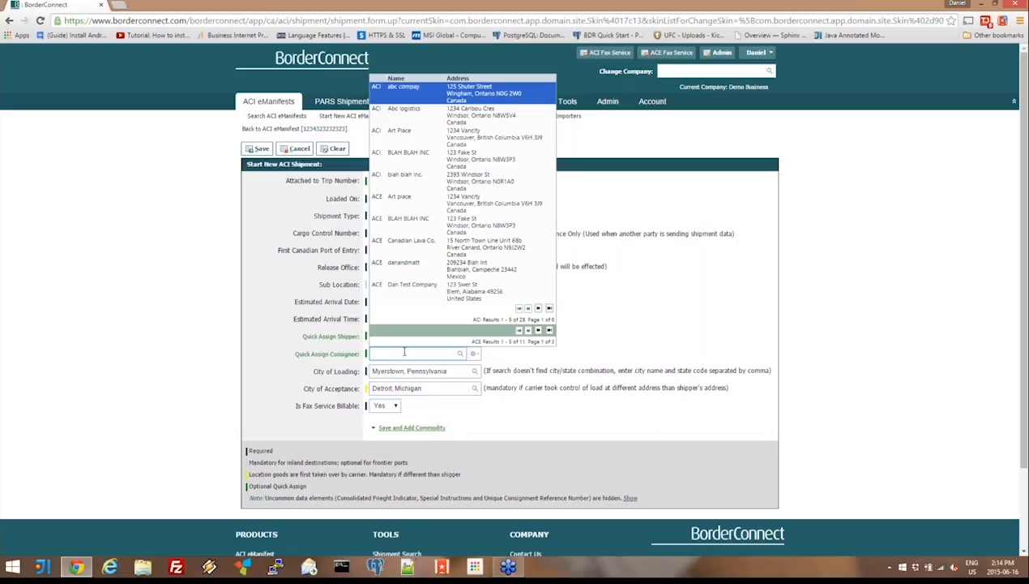
click(442, 245)
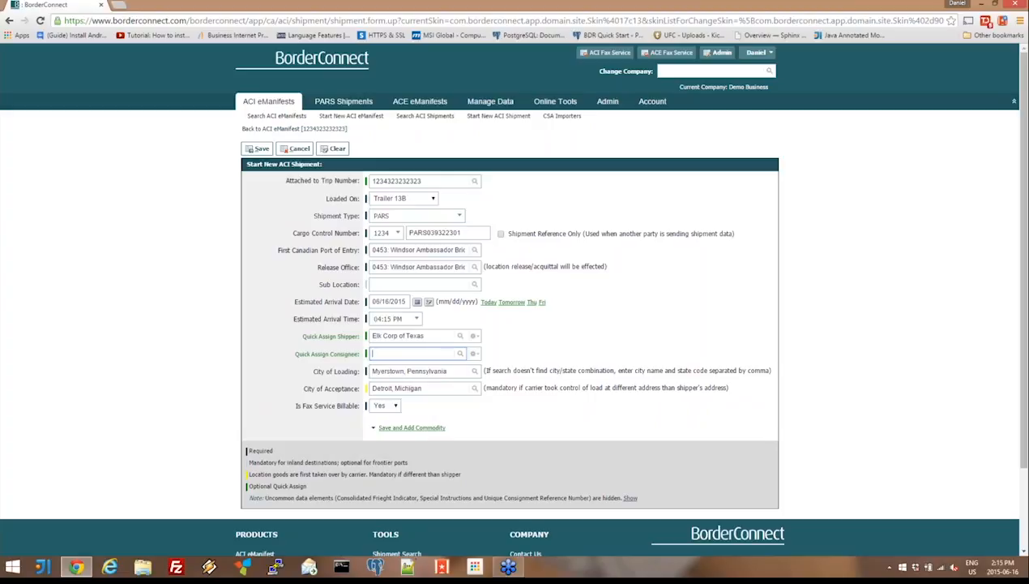
text(Jen's Farm)
key(Tab)
click(482, 268)
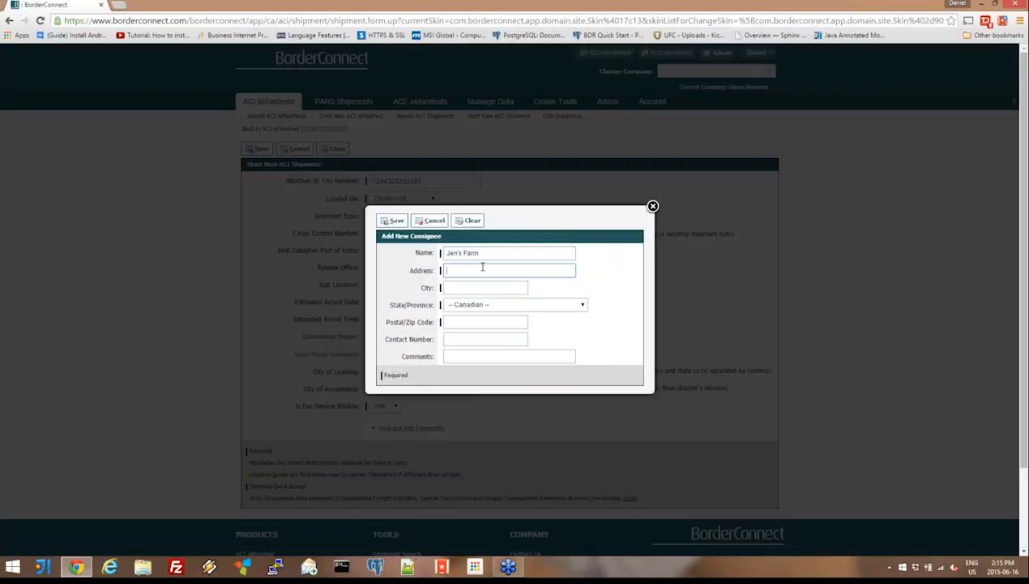
- Fill in the new consignee's street address, Windsor as city, Ontario as province and the postal code, and save the consignee
text(1400 Blah Ave)
key(Tab)
text(Winds)
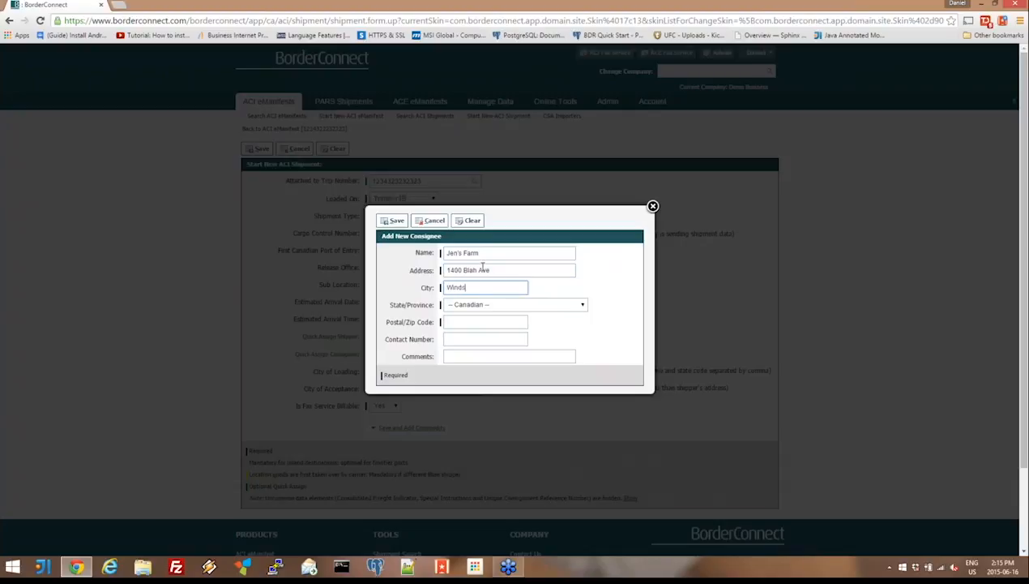
text(or)
key(Tab)
key(o)
key(Tab)
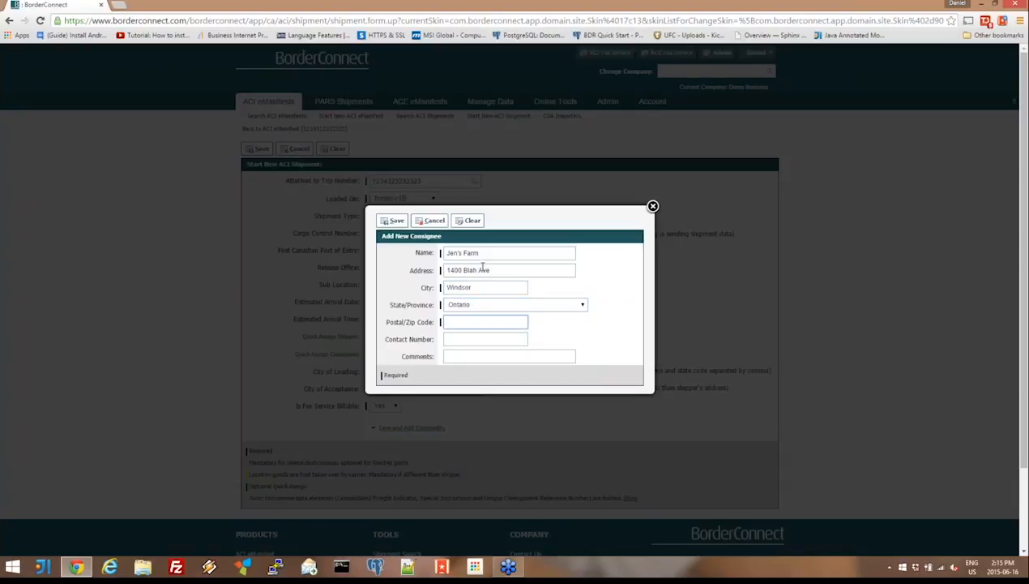
text(N8W3P3)
click(396, 222)
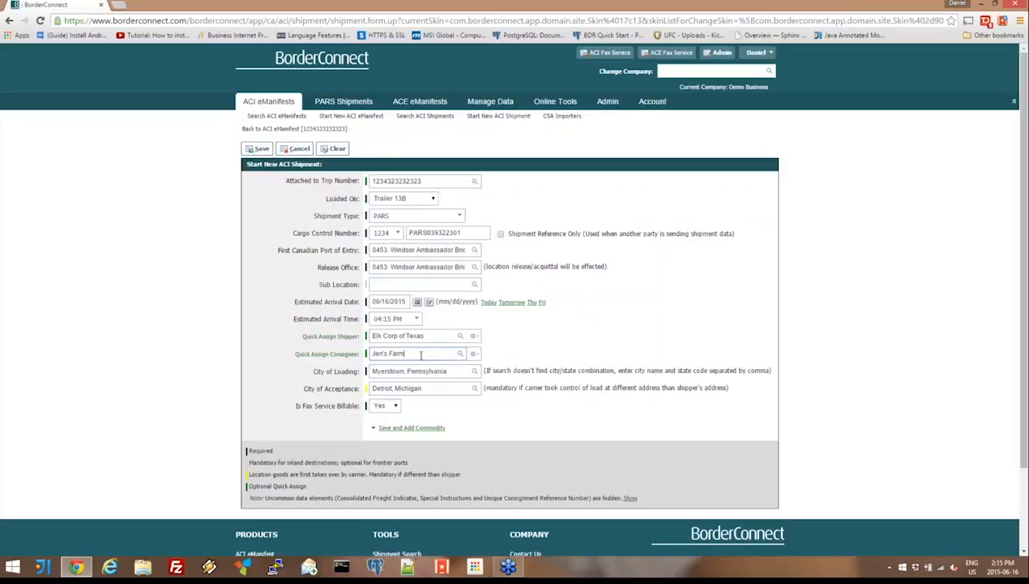
- Find the consignee by its street number, assign Jen's Farm, and save the shipment with a new commodity started
click(421, 355)
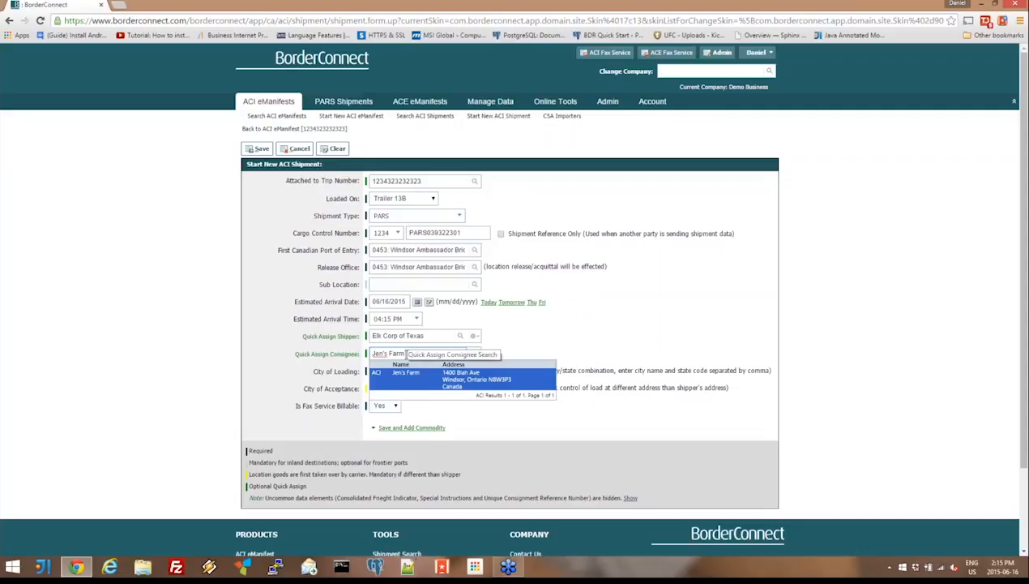
key(ctrl+a)
text(1400)
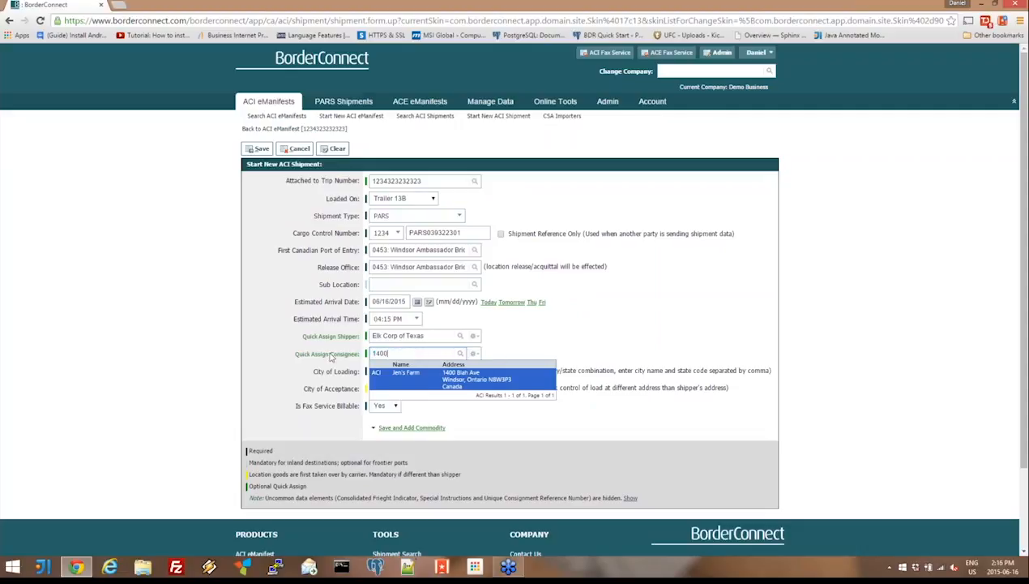
click(457, 380)
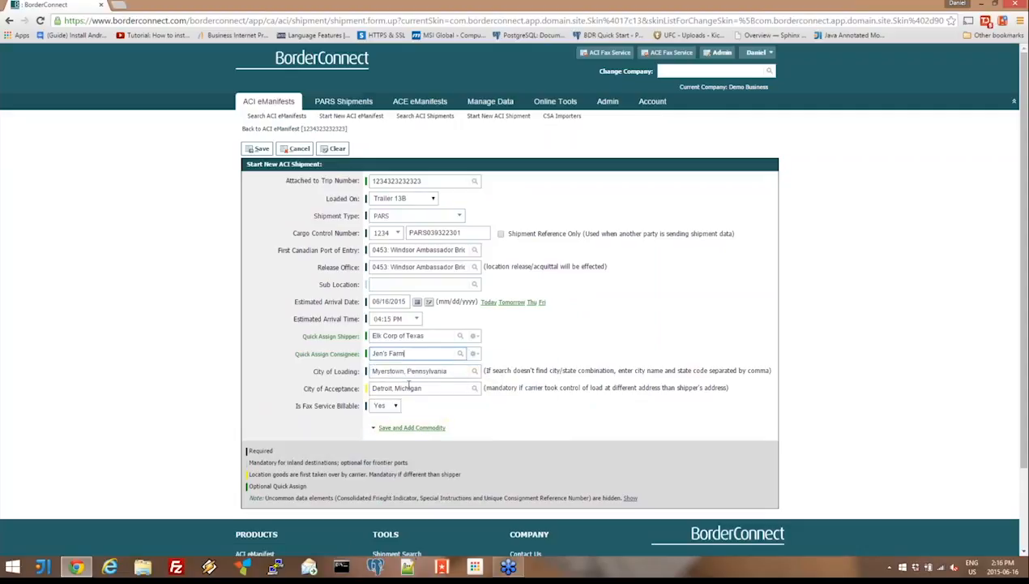
mouse_move(423, 426)
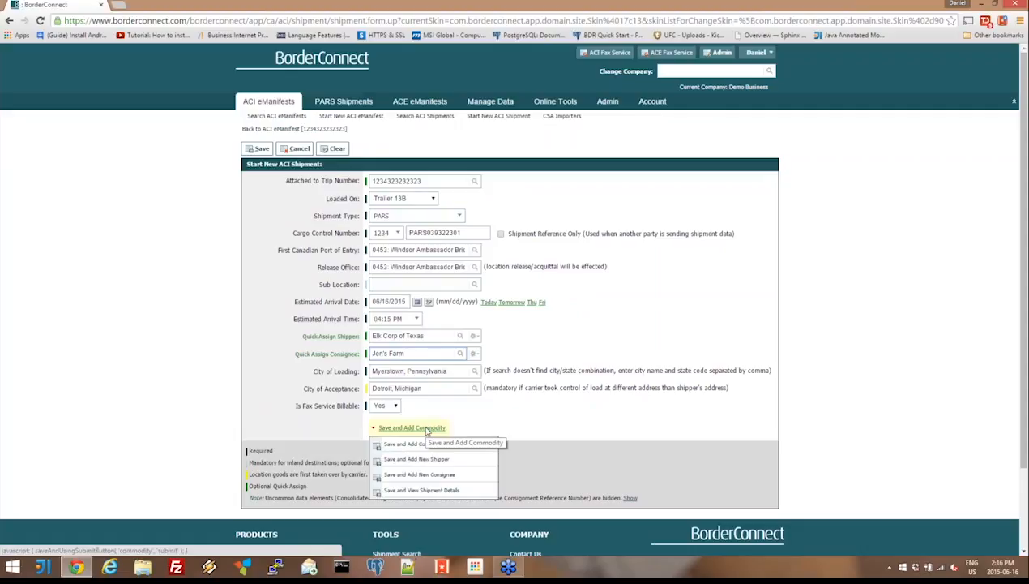
click(427, 428)
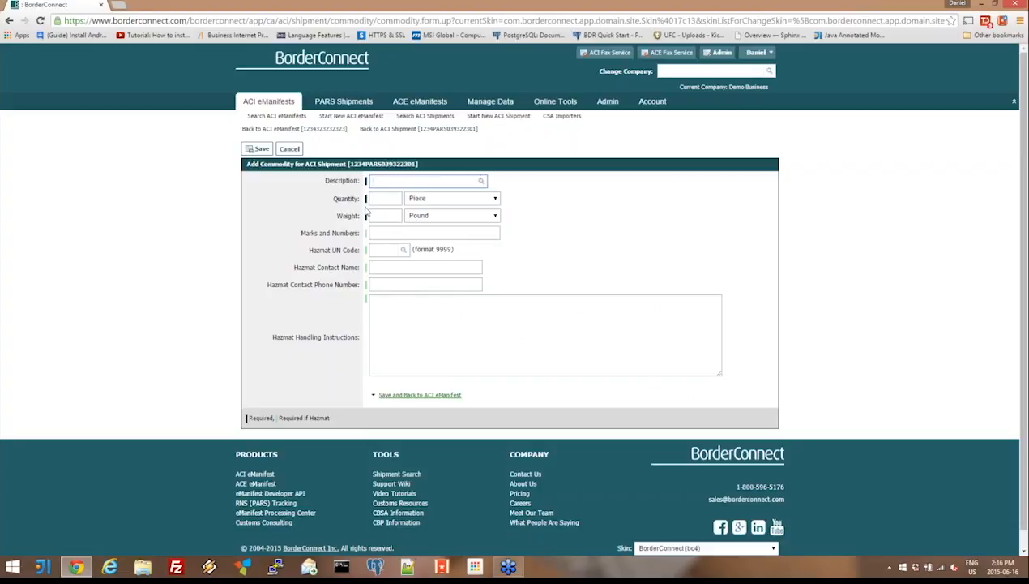
click(376, 183)
text(Tomatoes)
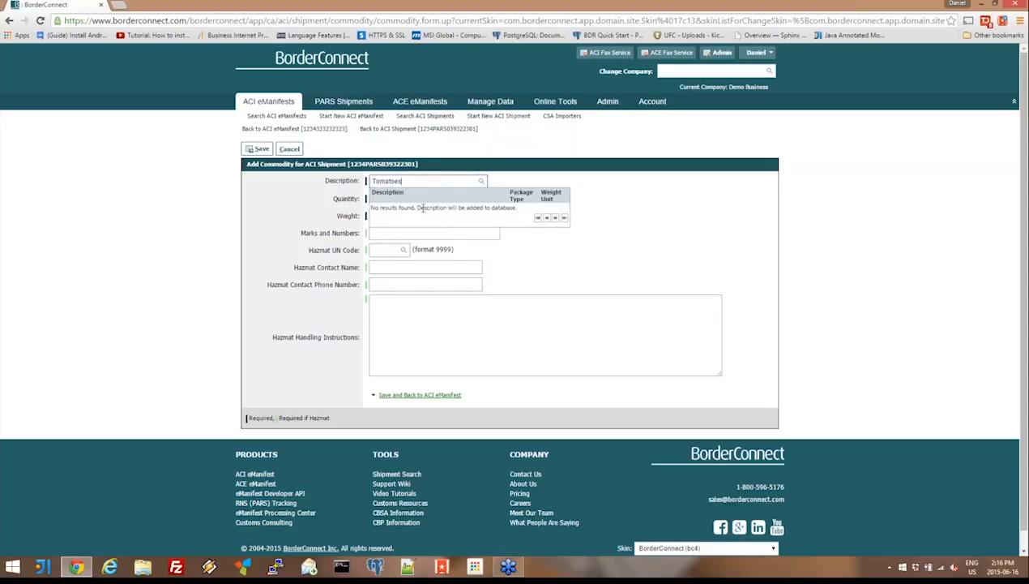
drag(400, 180, 344, 183)
key(BackSpace)
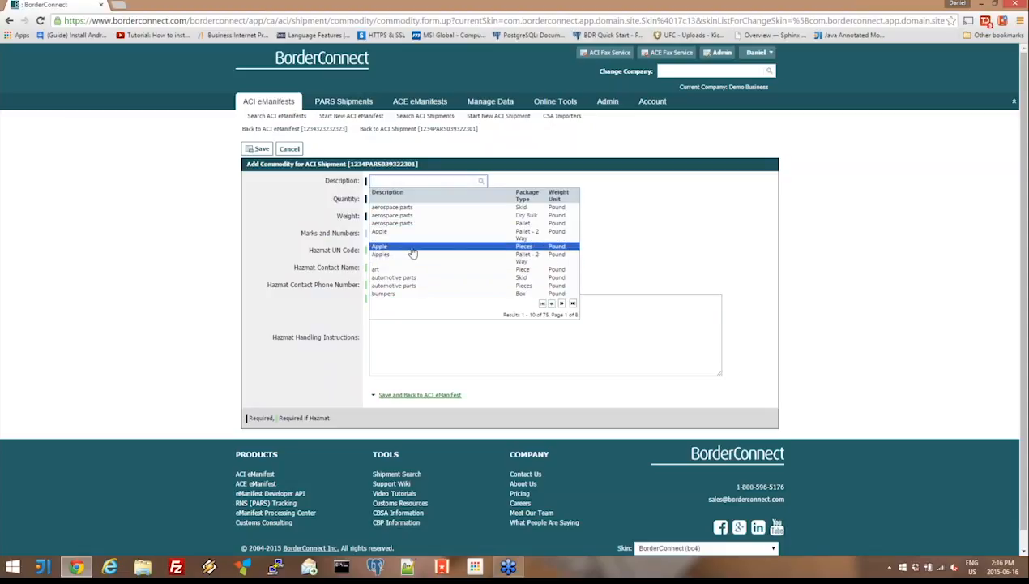
- Choose the stored Apple commodity listed with Pieces and Pound, and set its quantity unit to Package
click(564, 248)
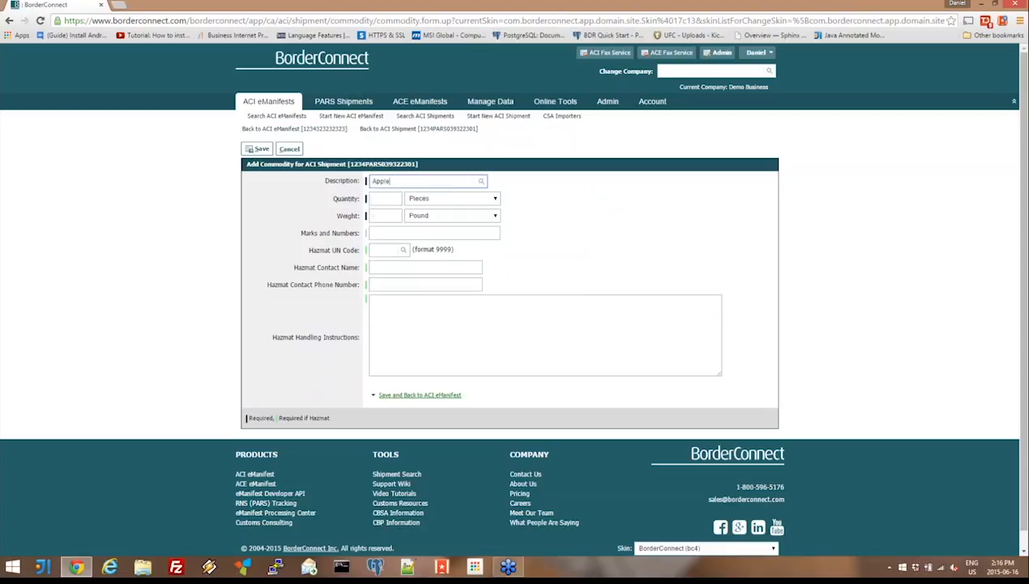
click(419, 201)
key(Down)
key(Down)
key(Down)
key(Down)
key(Down)
key(Down)
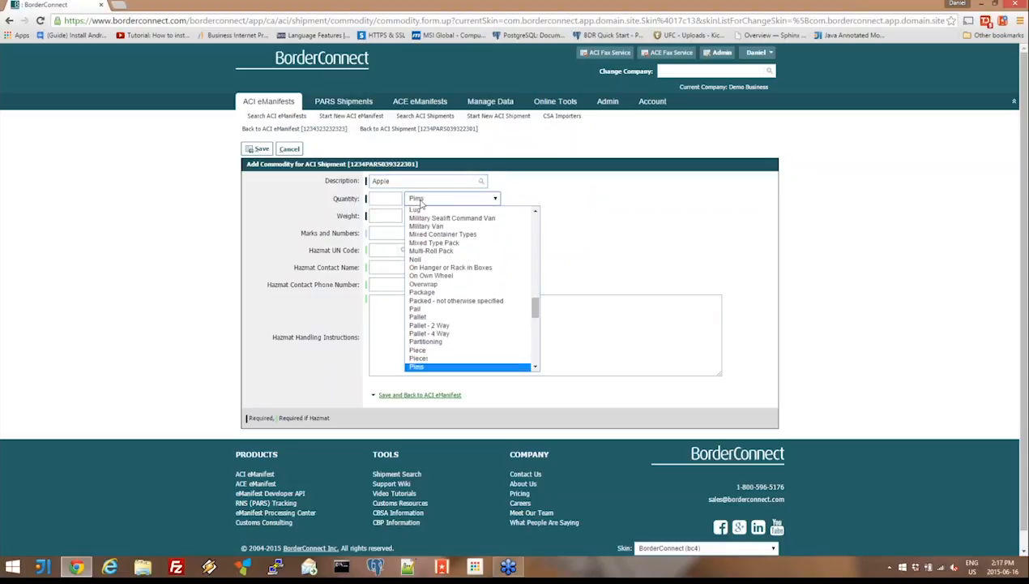
key(p)
key(p)
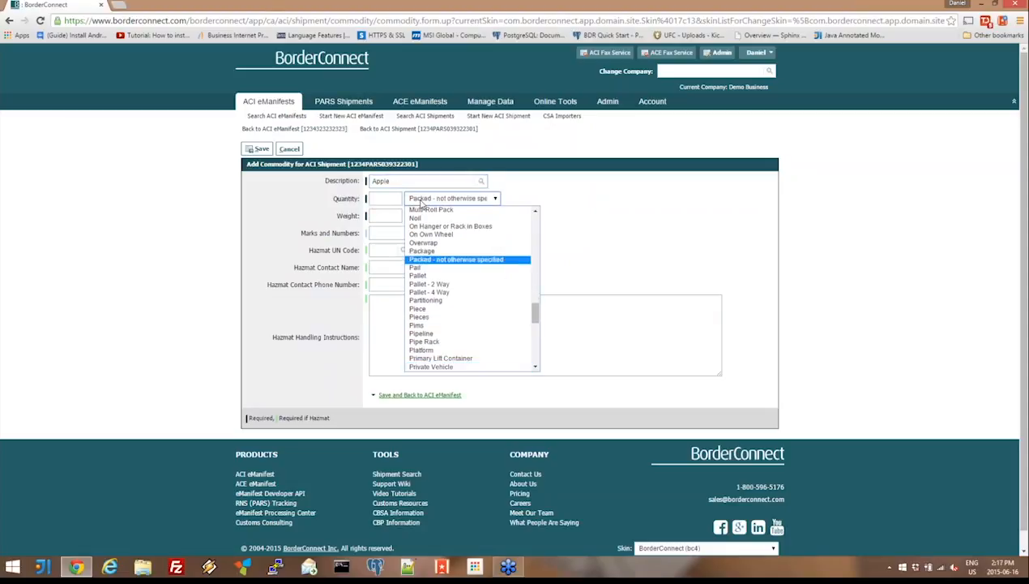
key(Up)
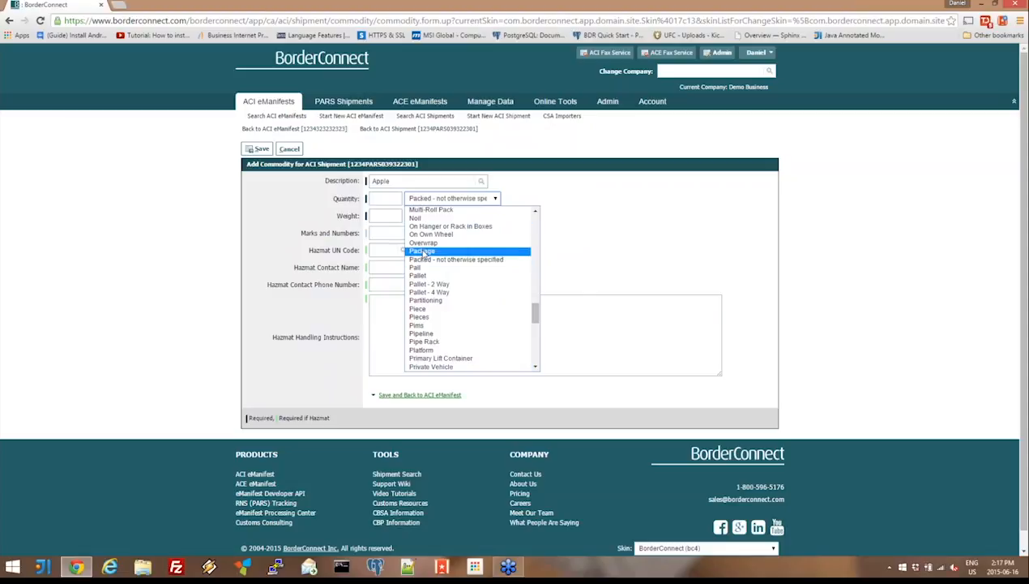
key(Return)
- Enter a quantity of 400 and a weight of 1300 pounds, leave the hazmat fields blank, and save the commodity
click(393, 195)
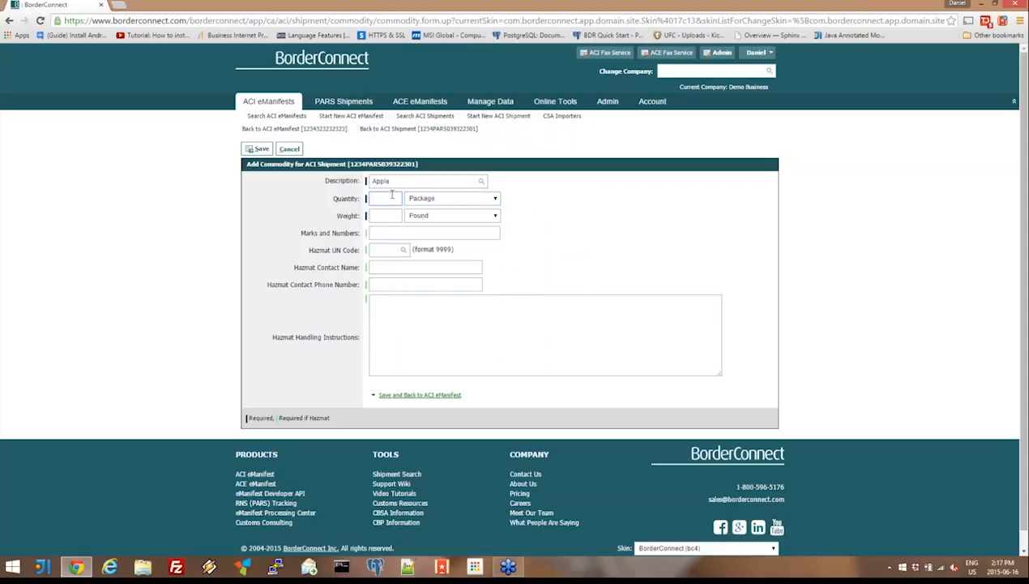
text(400)
key(Tab)
key(Tab)
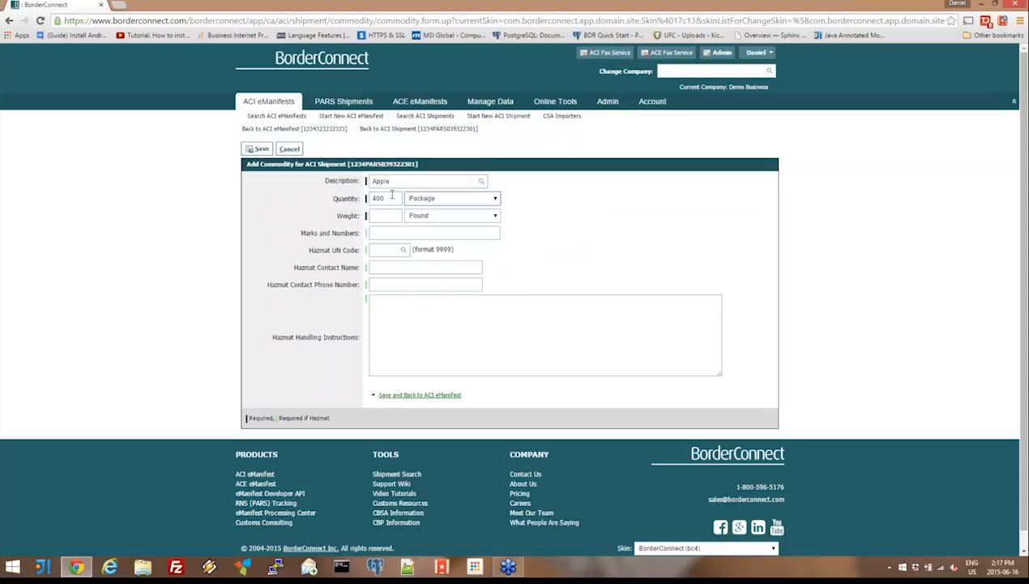
text(1300)
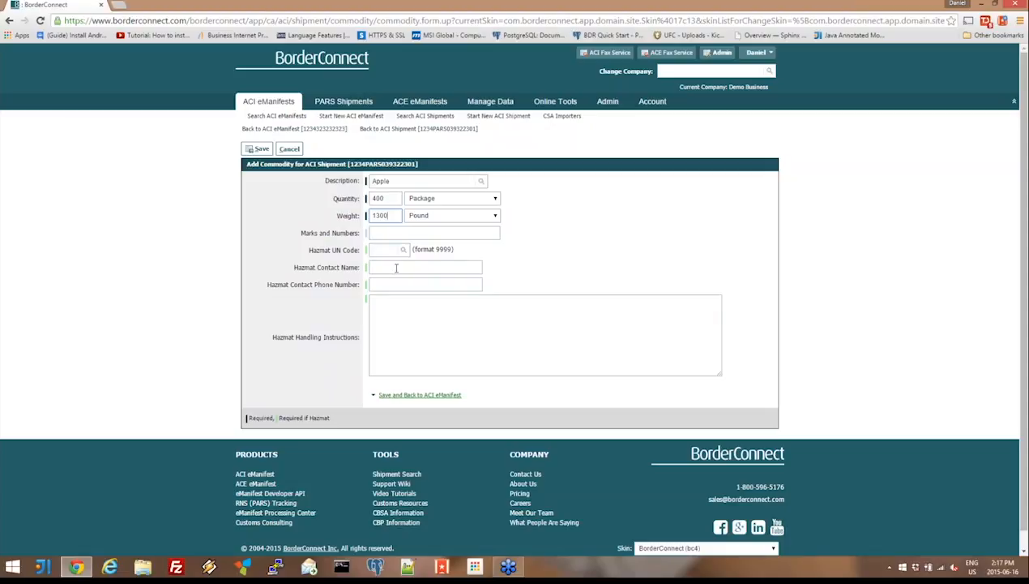
click(380, 251)
click(261, 150)
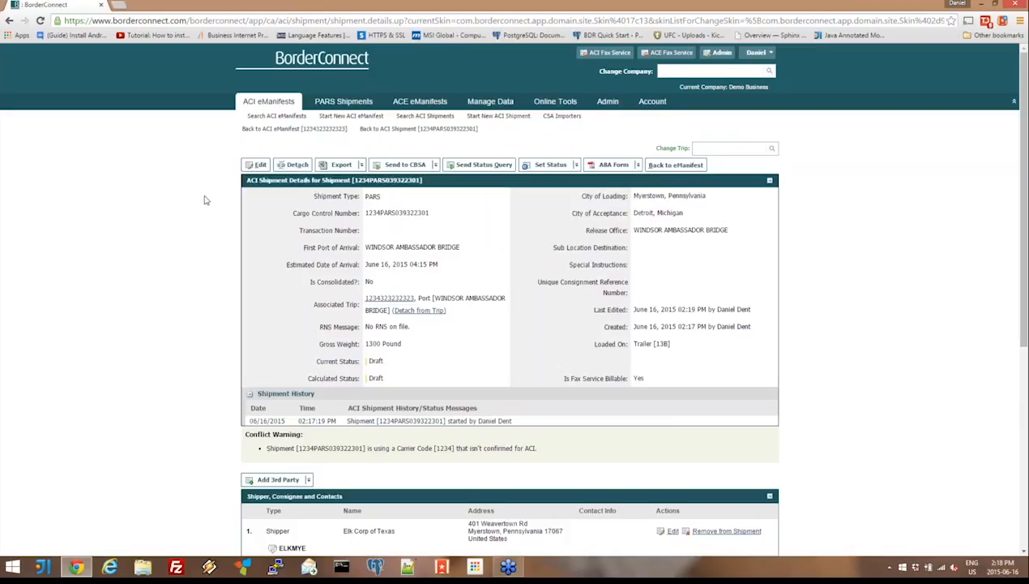
scroll(205, 200, down, 3)
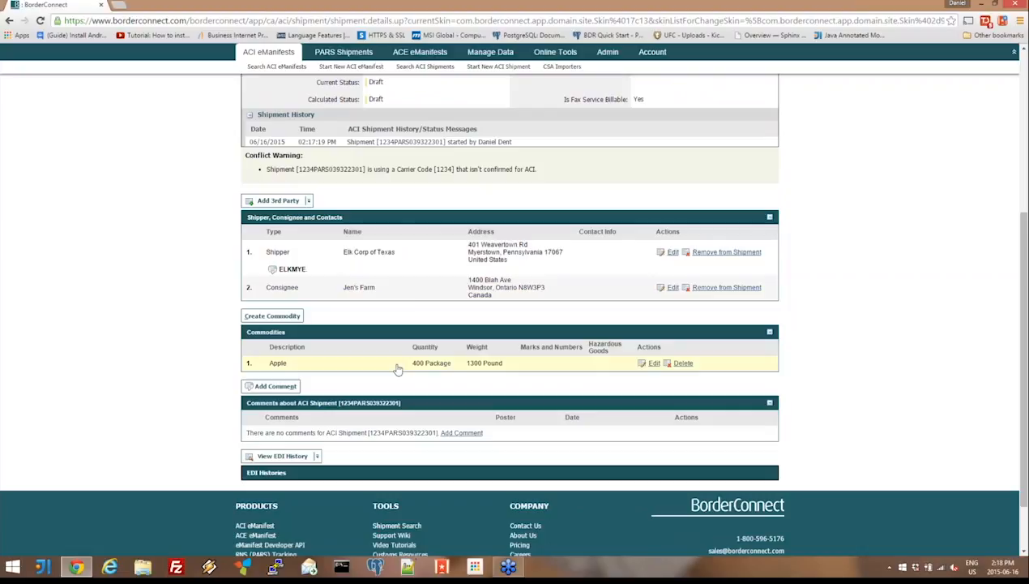
- Return to the eManifest and review its assigned equipment, driver and PARS shipment, including the shipment and commodity details
scroll(425, 298, up, 2)
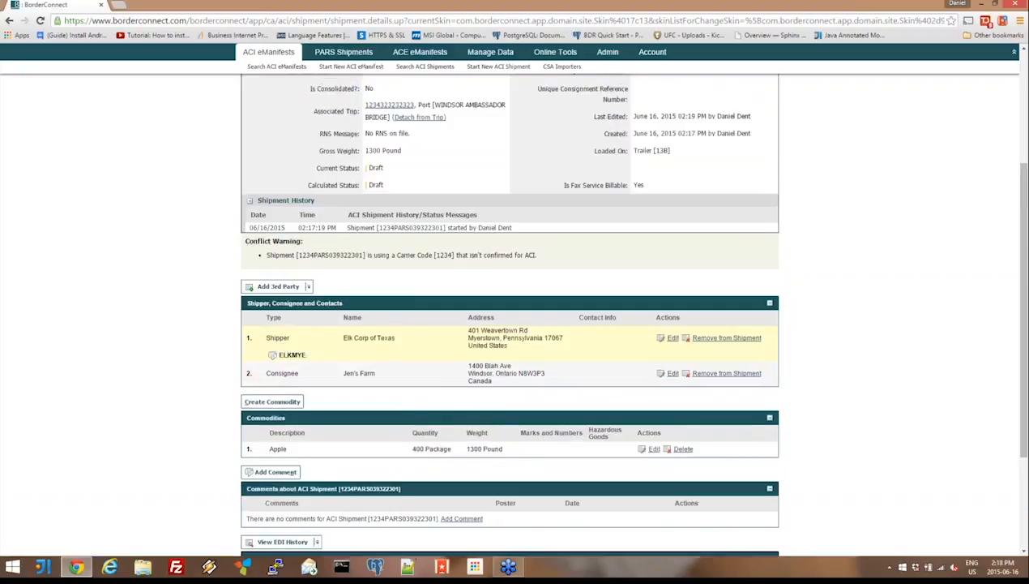
scroll(424, 338, up, 5)
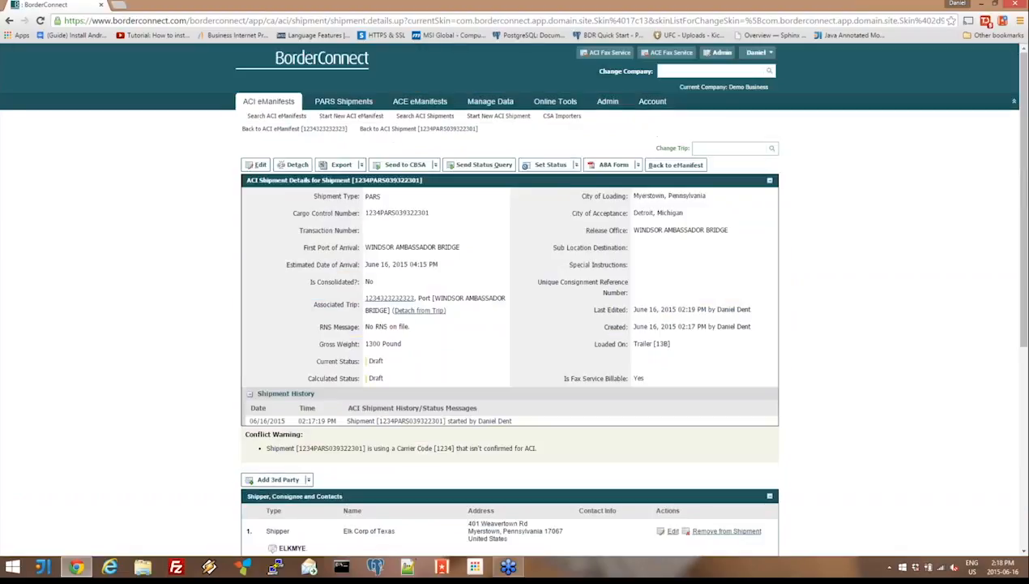
click(687, 170)
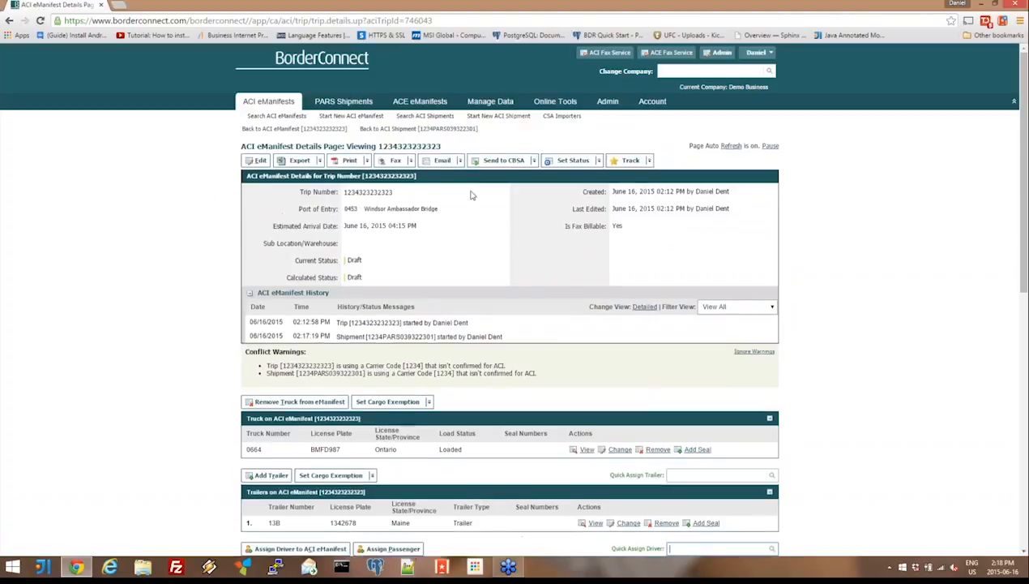
double_click(198, 376)
scroll(199, 375, down, 3)
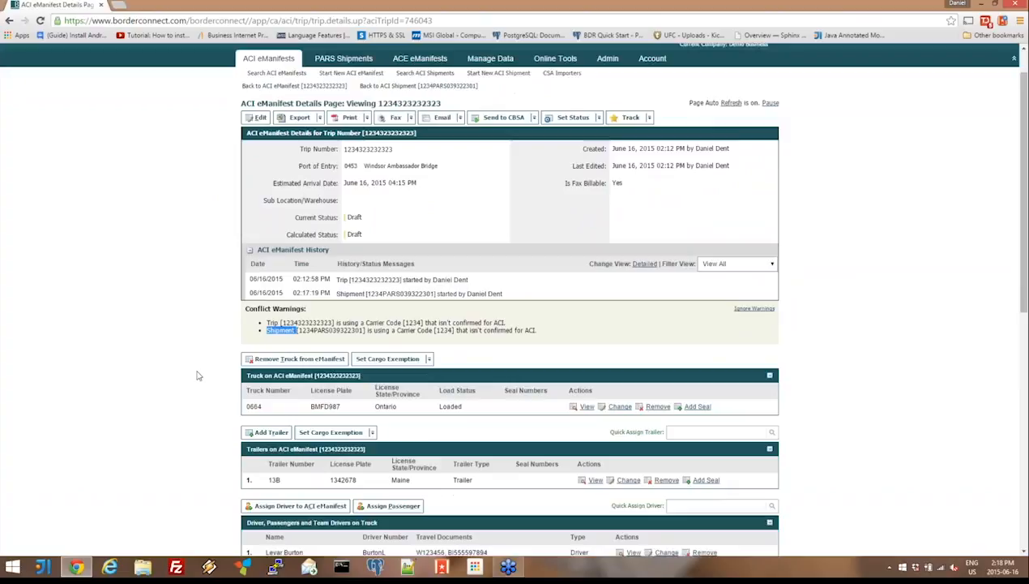
scroll(197, 375, down, 1)
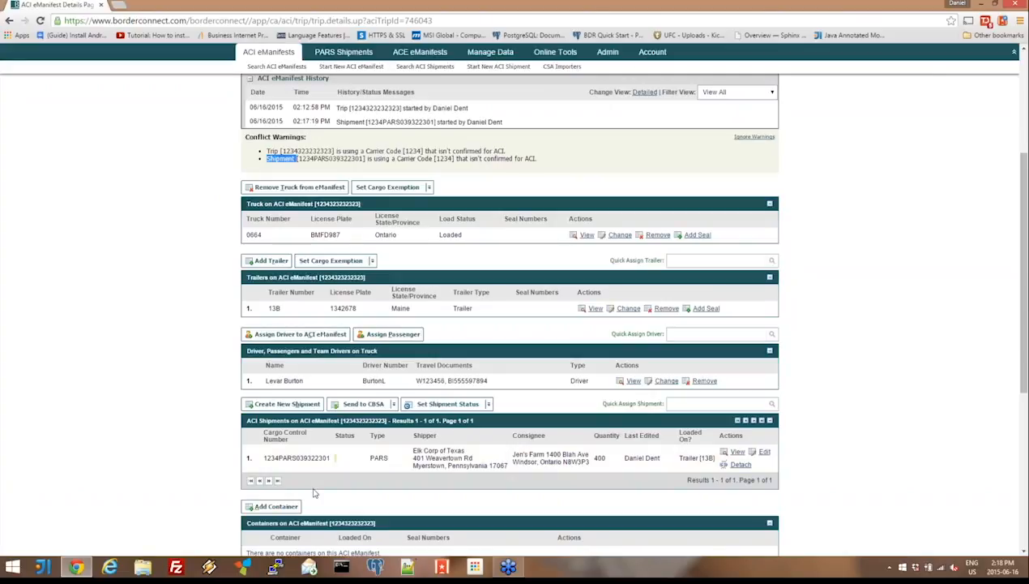
mouse_move(298, 460)
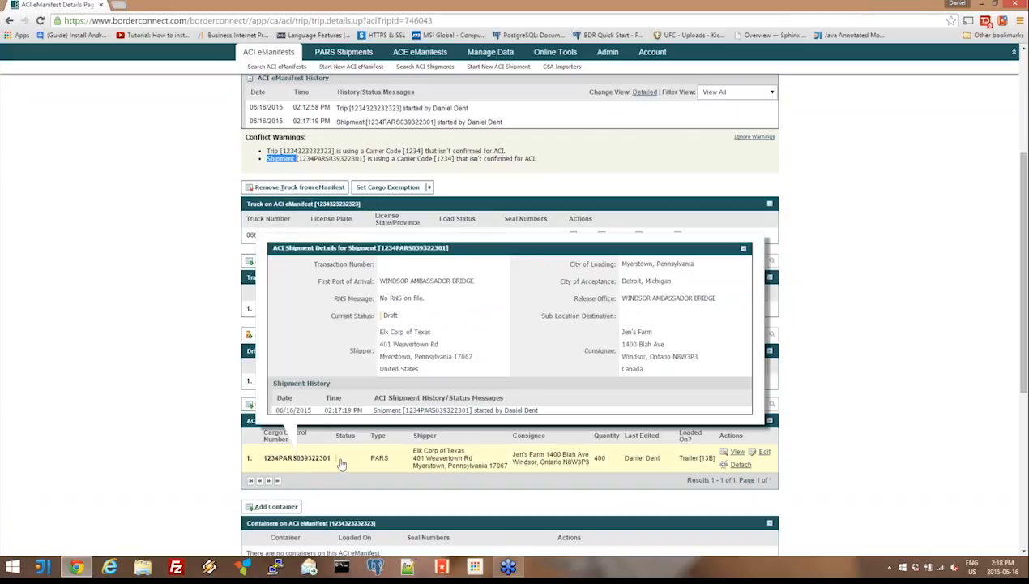
mouse_move(599, 460)
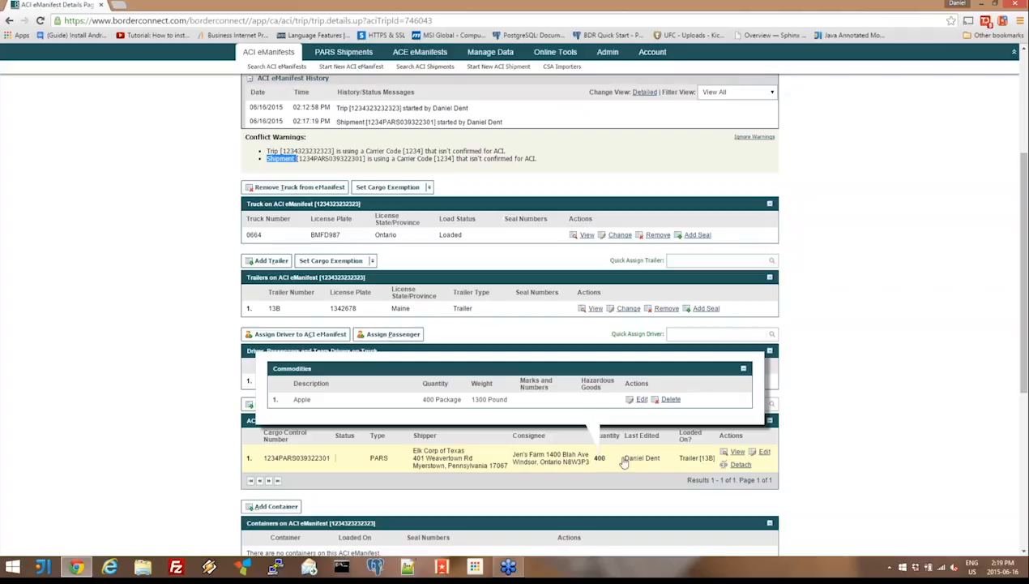
click(799, 457)
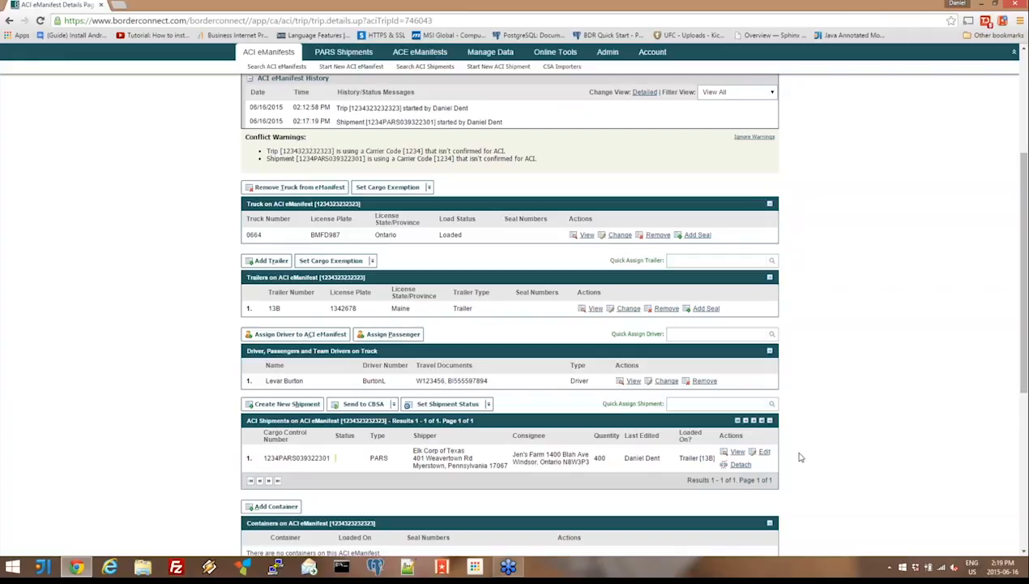
- Show the trip's options for sending to CBSA, and go to the ACI eManifest search list
scroll(800, 457, up, 5)
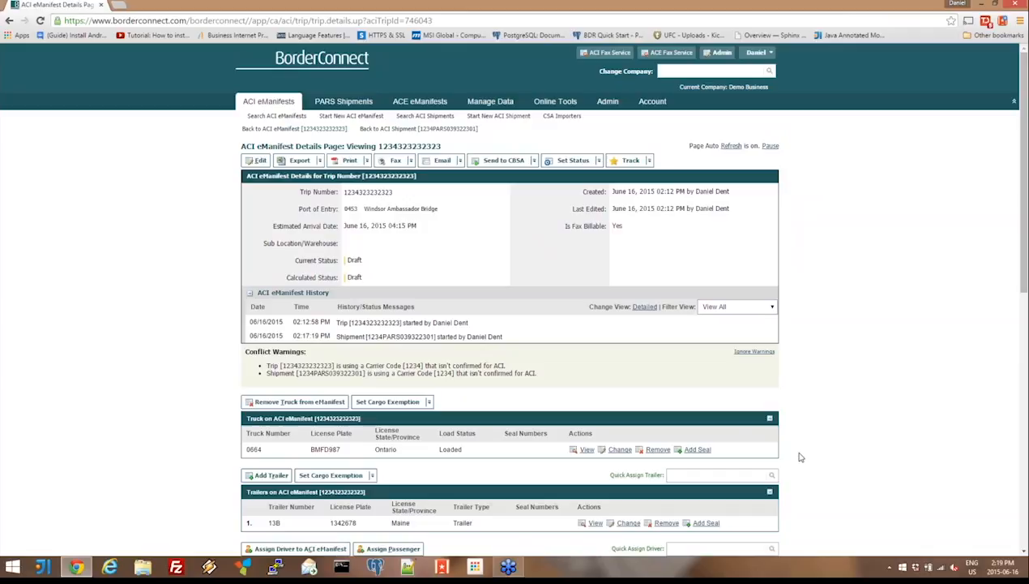
click(502, 161)
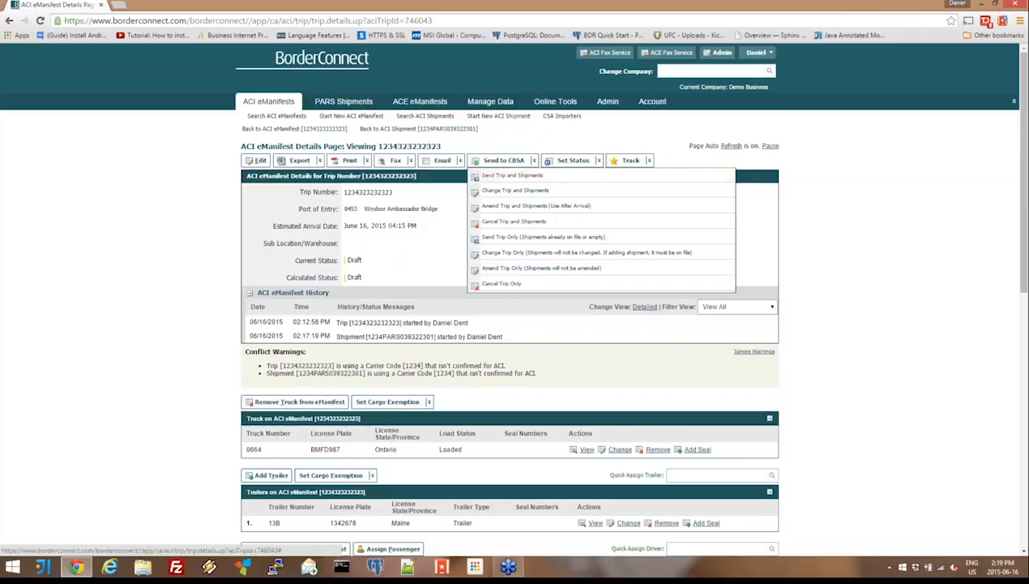
click(508, 177)
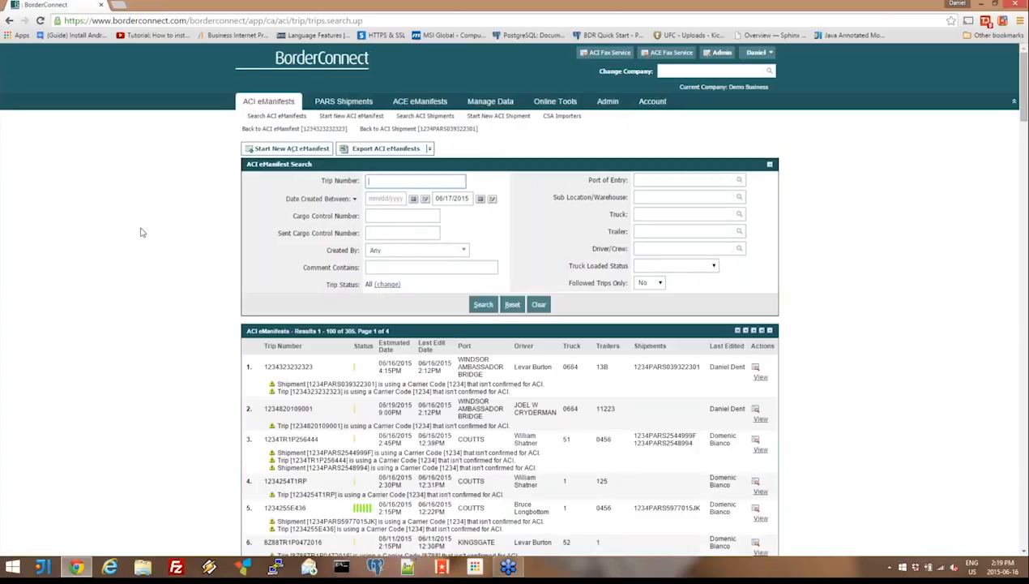
- Open trip 1234255E435 from the eManifest list and examine its conflict warning about the estimated arrival date
scroll(141, 232, down, 5)
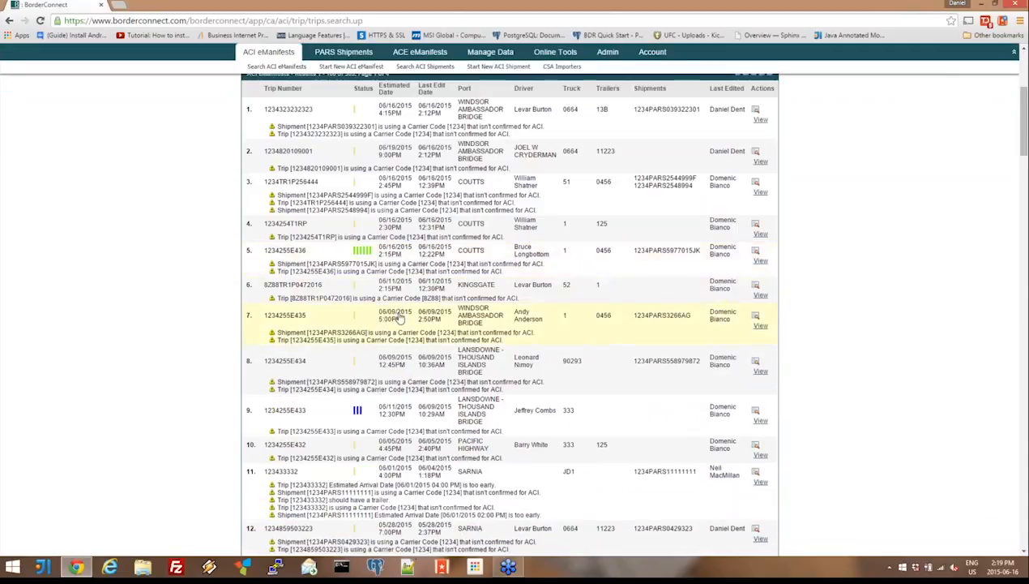
click(399, 318)
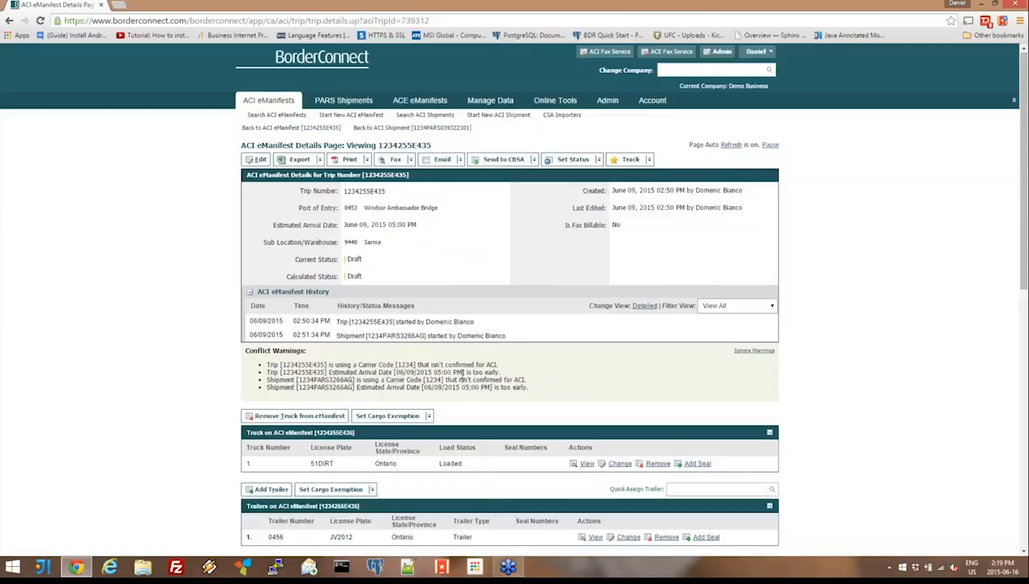
drag(463, 373, 391, 372)
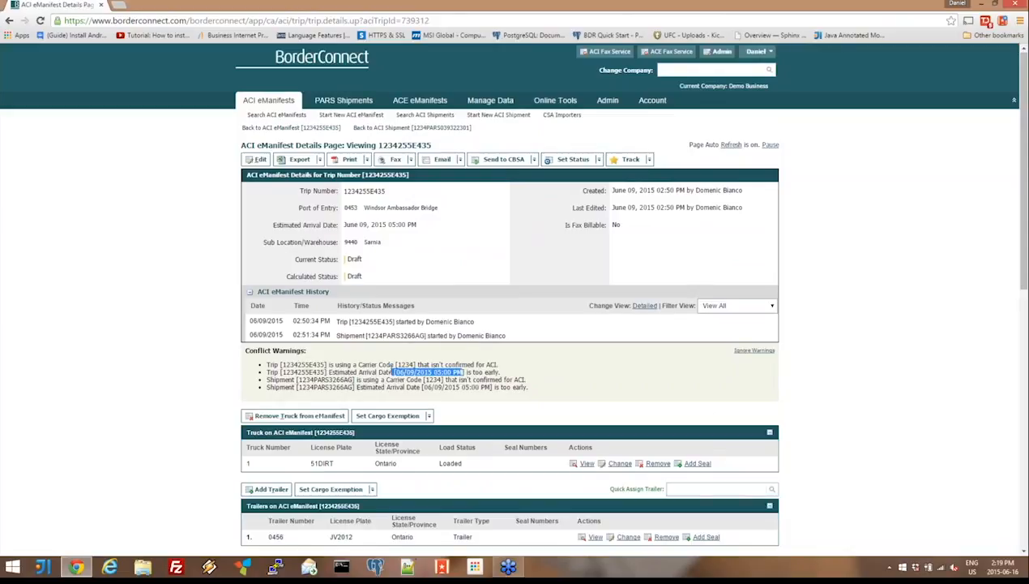
click(271, 197)
scroll(271, 197, down, 1)
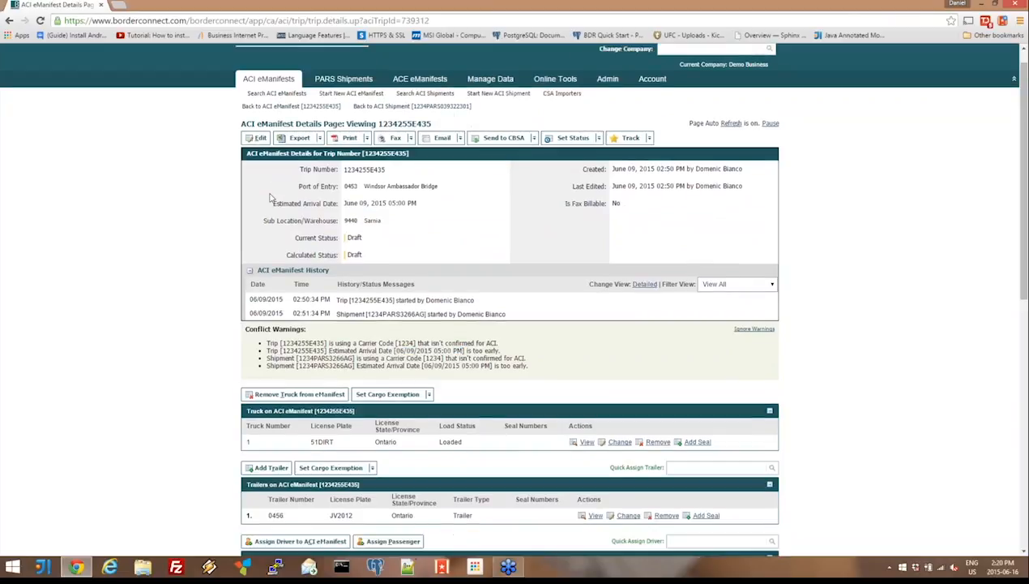
- Set the trip's estimated arrival to today, 06/16/2015, at 11:00 PM, save it, and update the shipment's arrival date to match
click(258, 138)
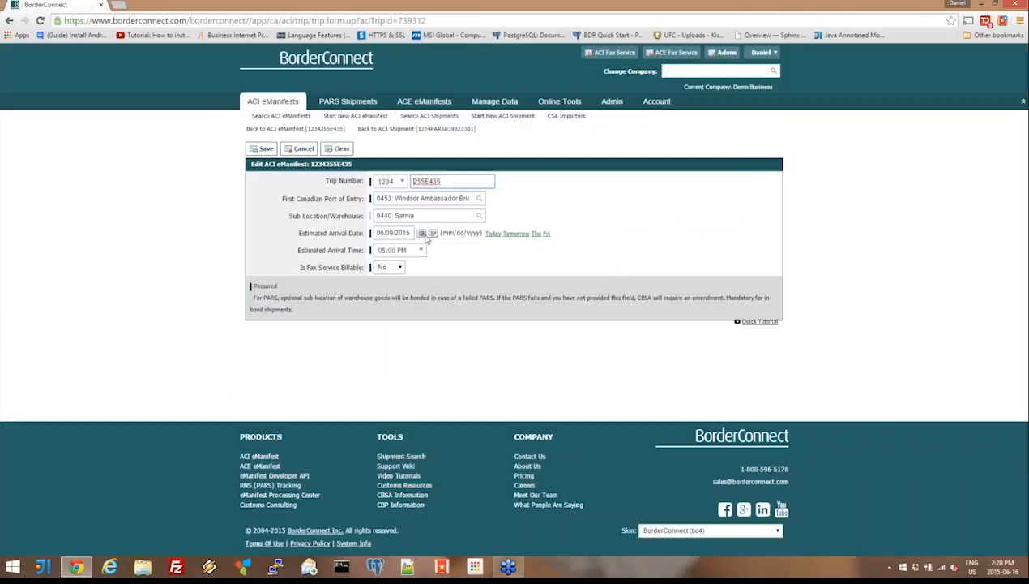
click(494, 234)
click(406, 256)
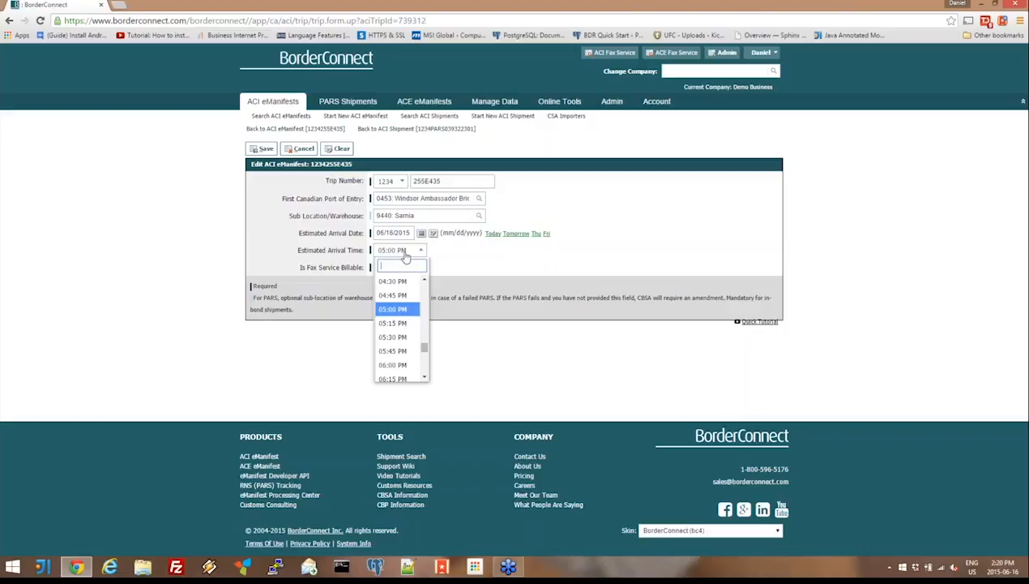
text(11)
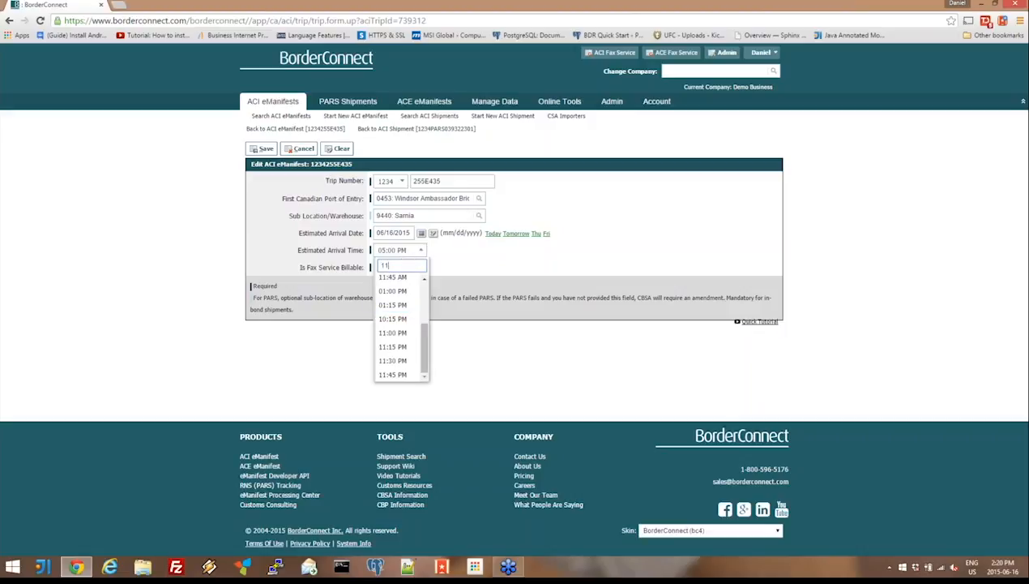
click(402, 333)
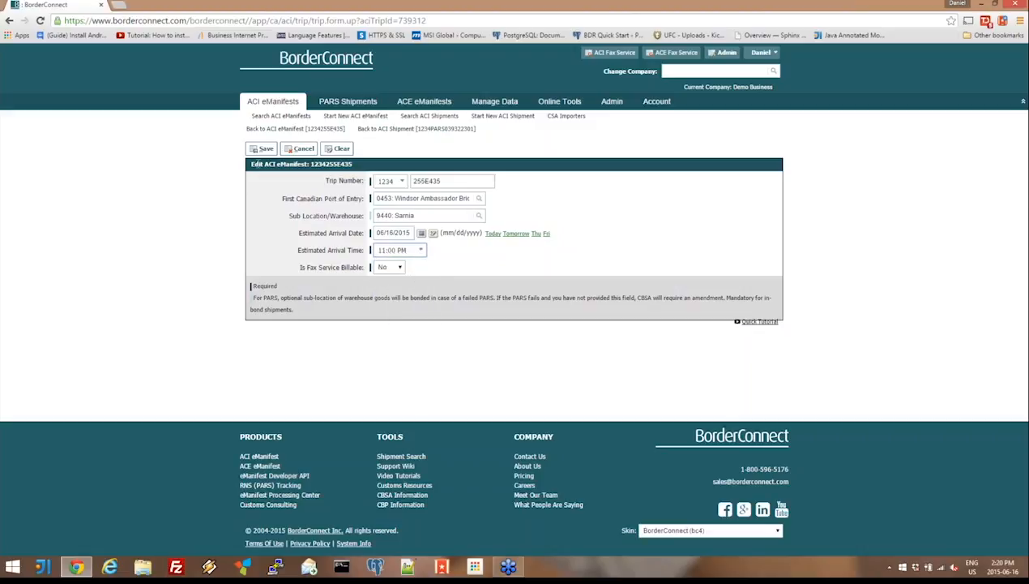
click(264, 150)
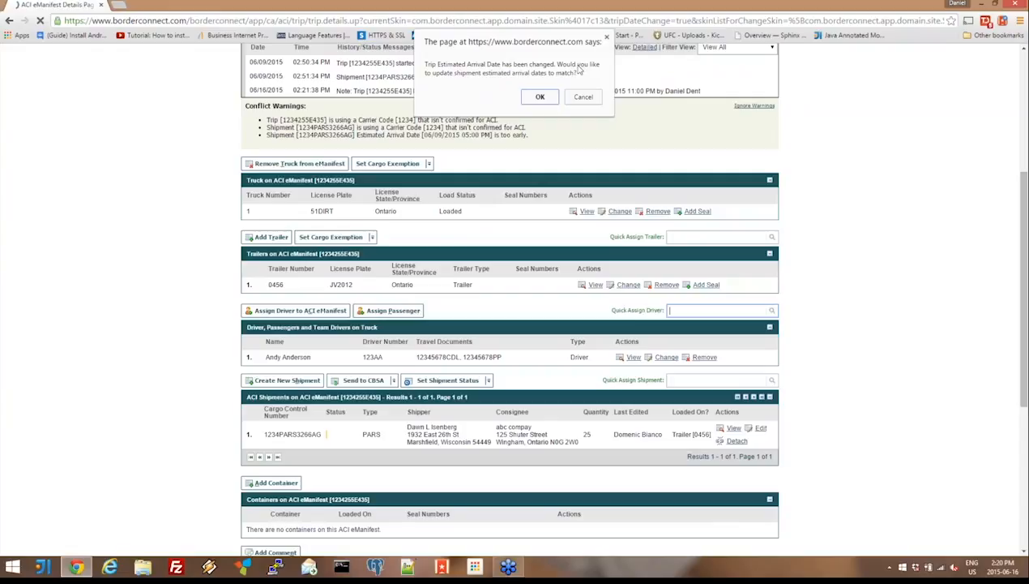
click(541, 97)
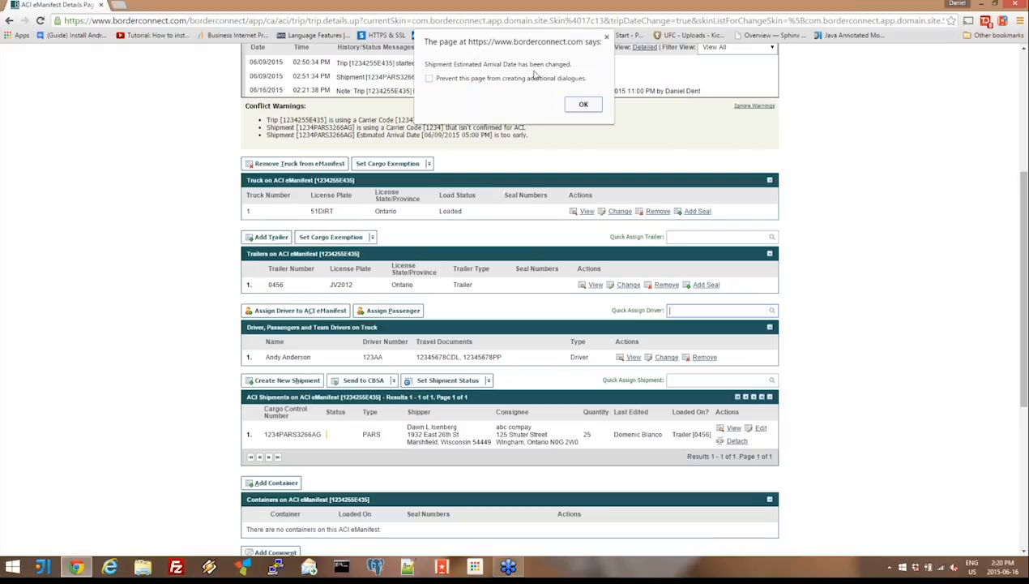
click(570, 105)
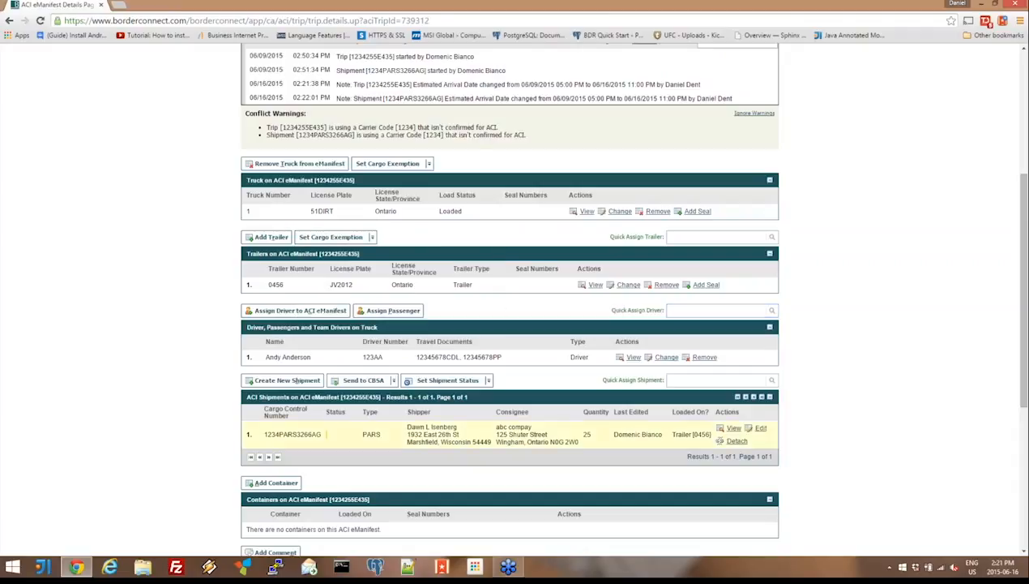
- Open the trip's PARS shipment and check its estimated date of arrival
click(357, 443)
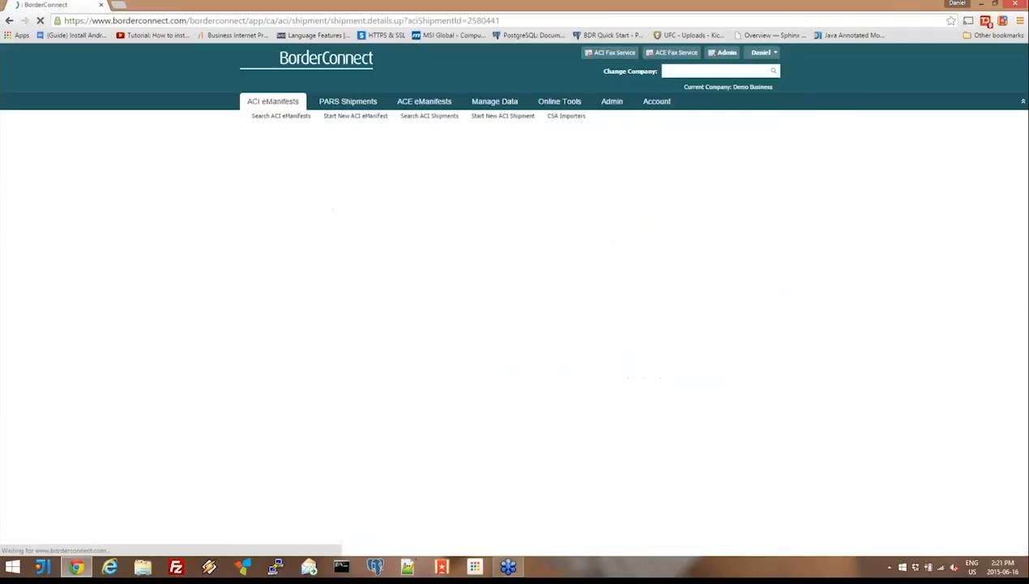
drag(393, 264, 366, 264)
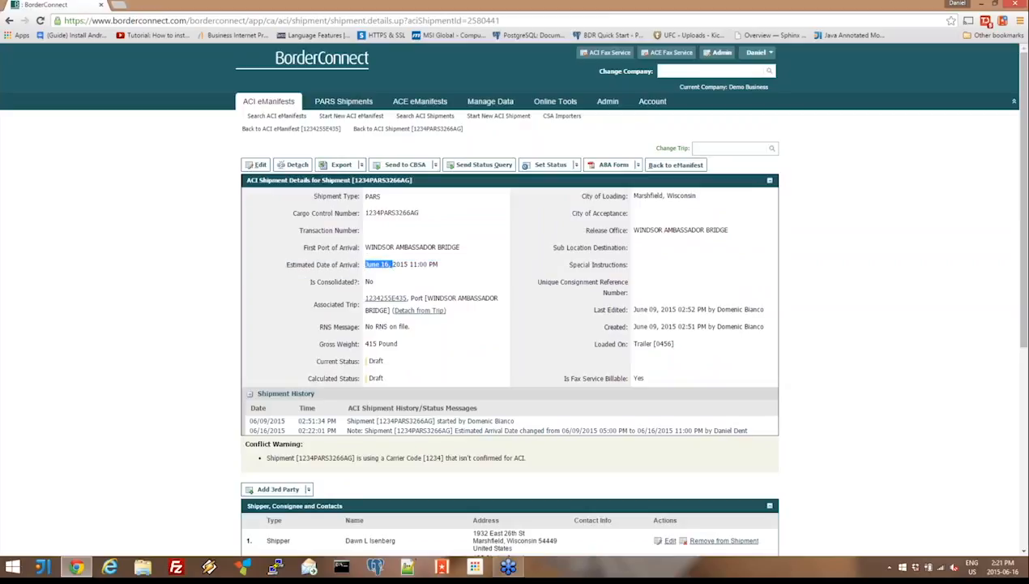
drag(442, 265, 366, 265)
click(391, 264)
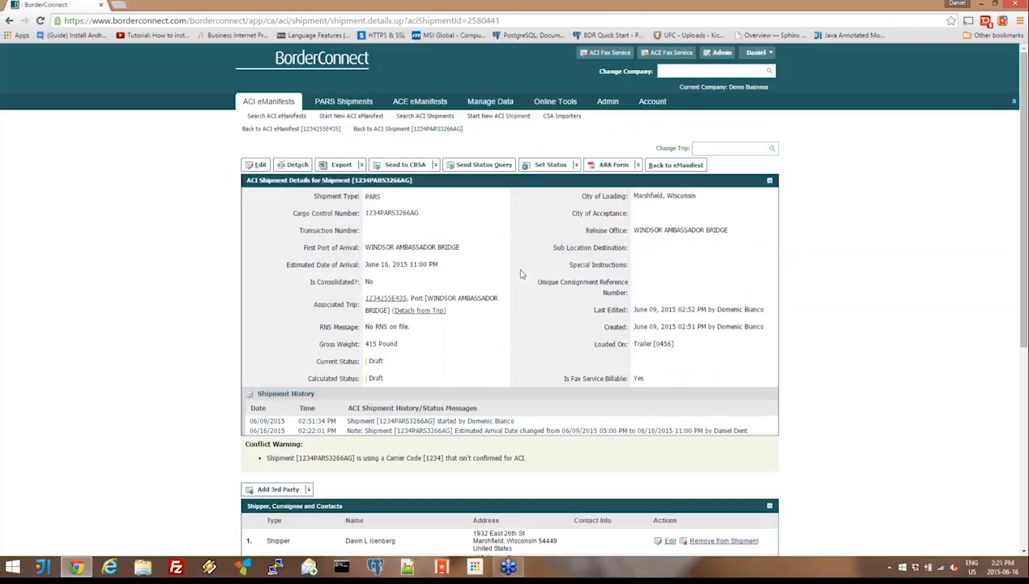
- Edit the shipment's misc paper commodity to a quantity of 50 and a weight of 600 pounds, and save it
scroll(521, 274, down, 5)
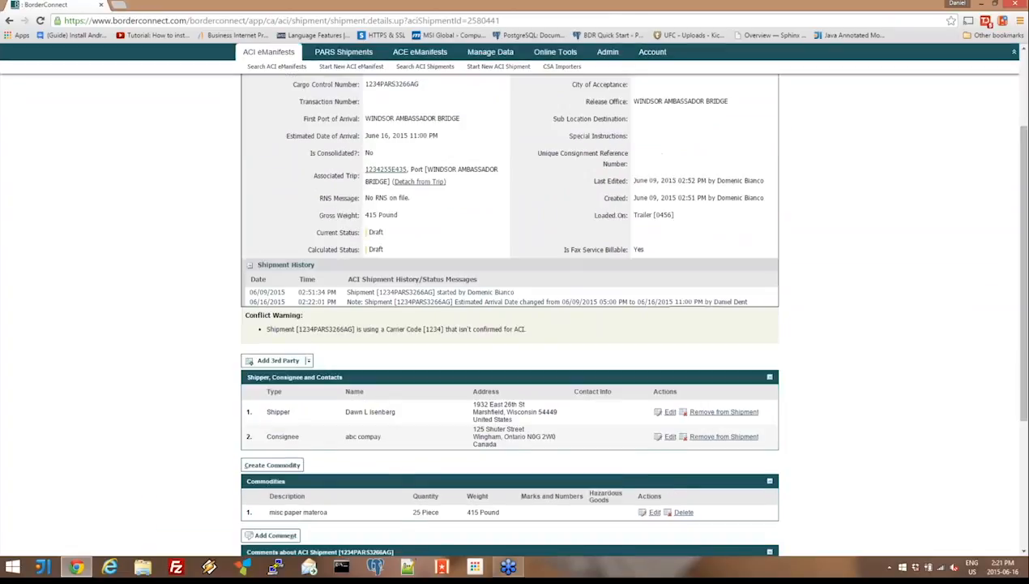
scroll(521, 275, down, 1)
scroll(522, 276, down, 1)
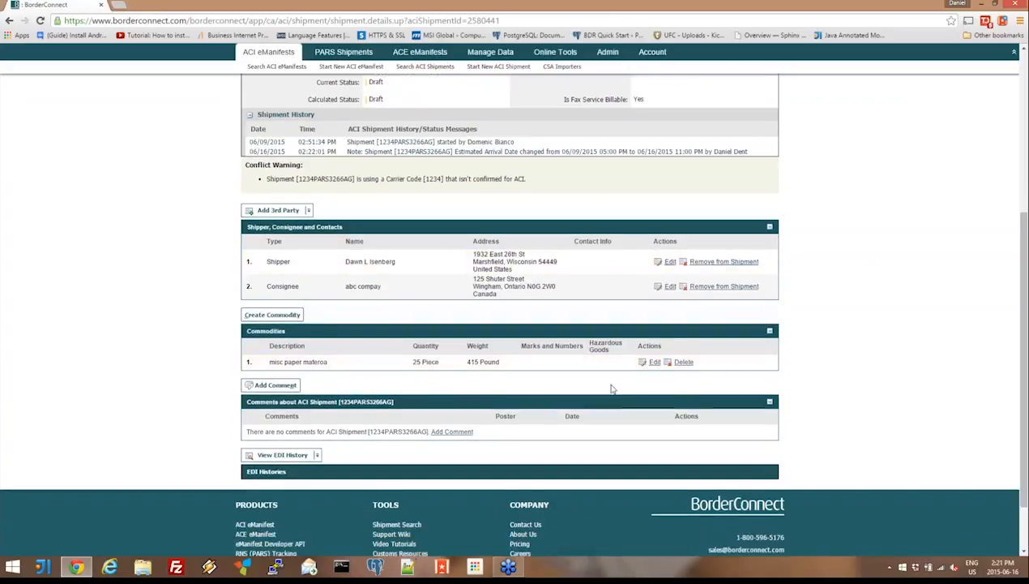
click(654, 362)
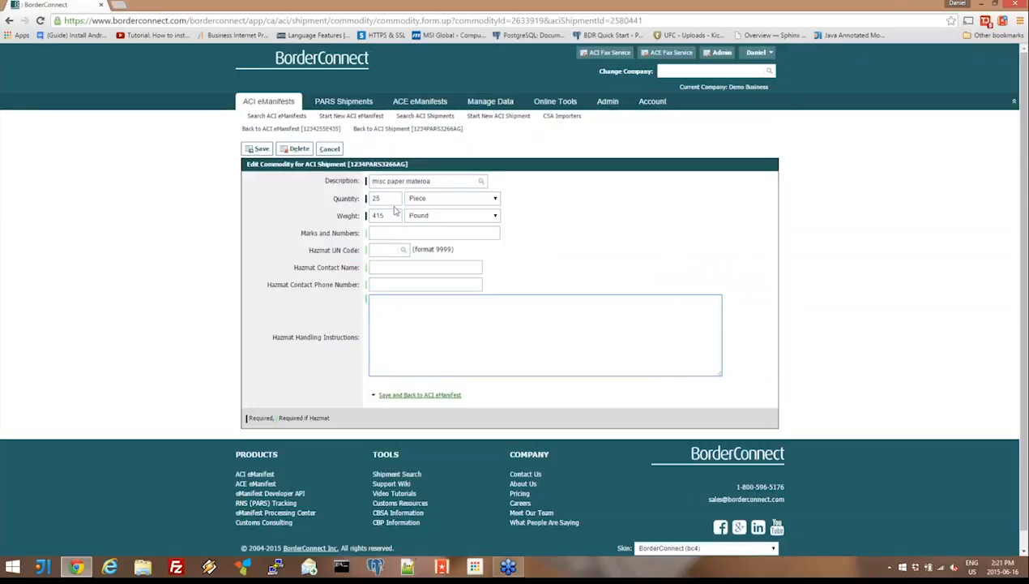
double_click(379, 198)
text(50)
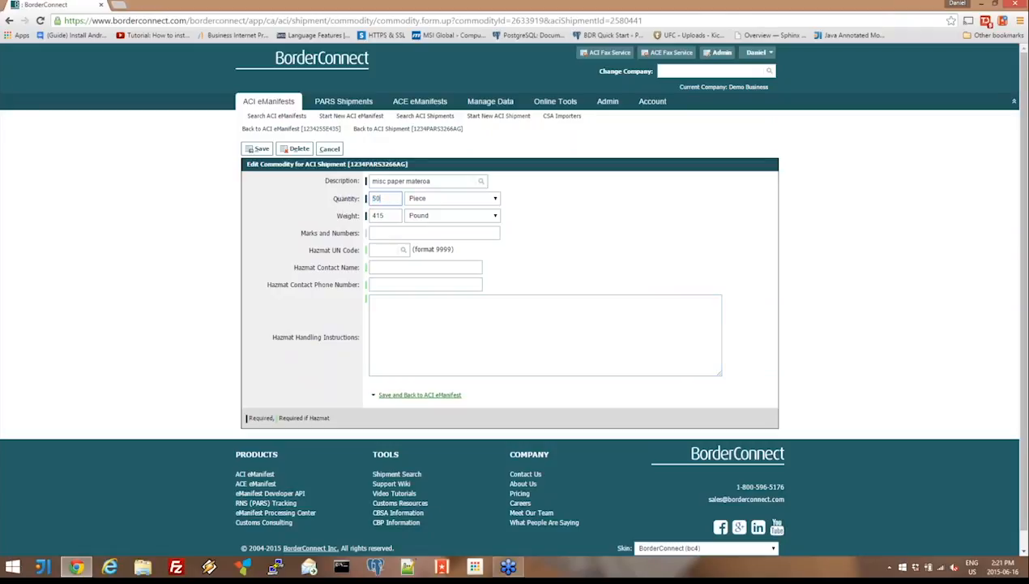
key(Tab)
text(600)
click(259, 150)
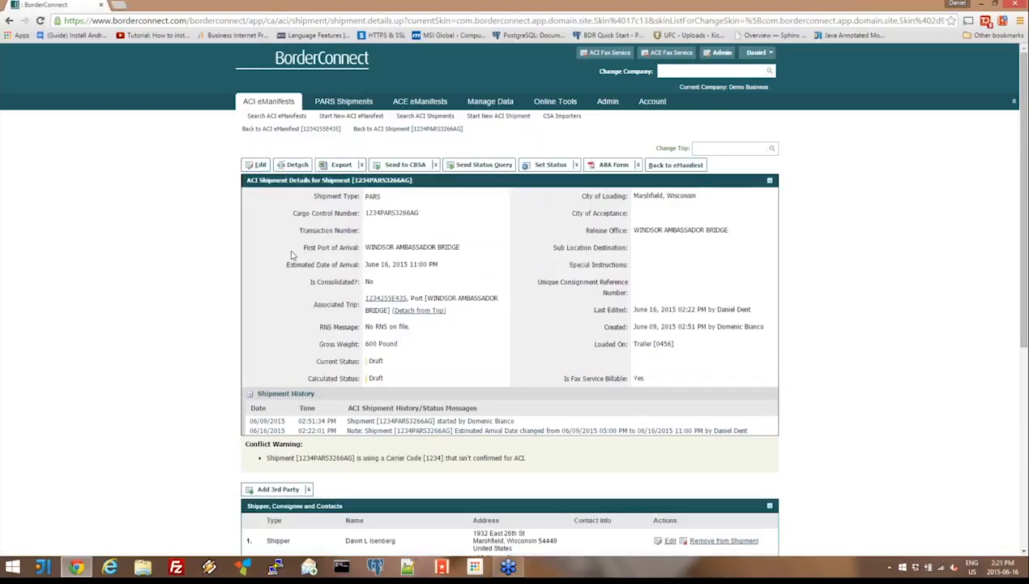
- Review the saved commodity and shipment details, return to the eManifest, and look over the whole trip
scroll(292, 255, down, 3)
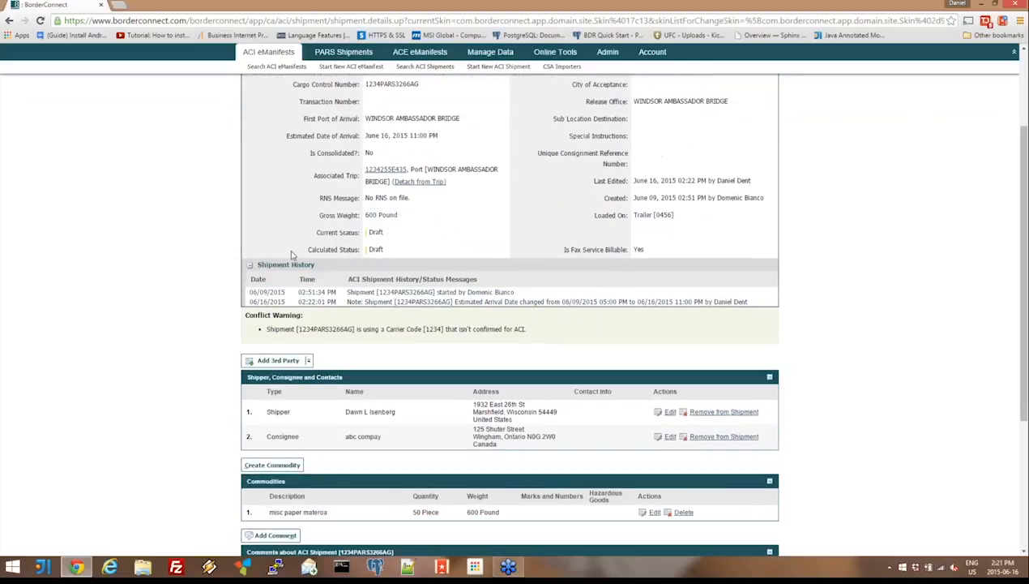
scroll(292, 254, down, 2)
scroll(292, 255, down, 1)
scroll(291, 254, up, 1)
scroll(292, 254, up, 2)
scroll(332, 254, up, 2)
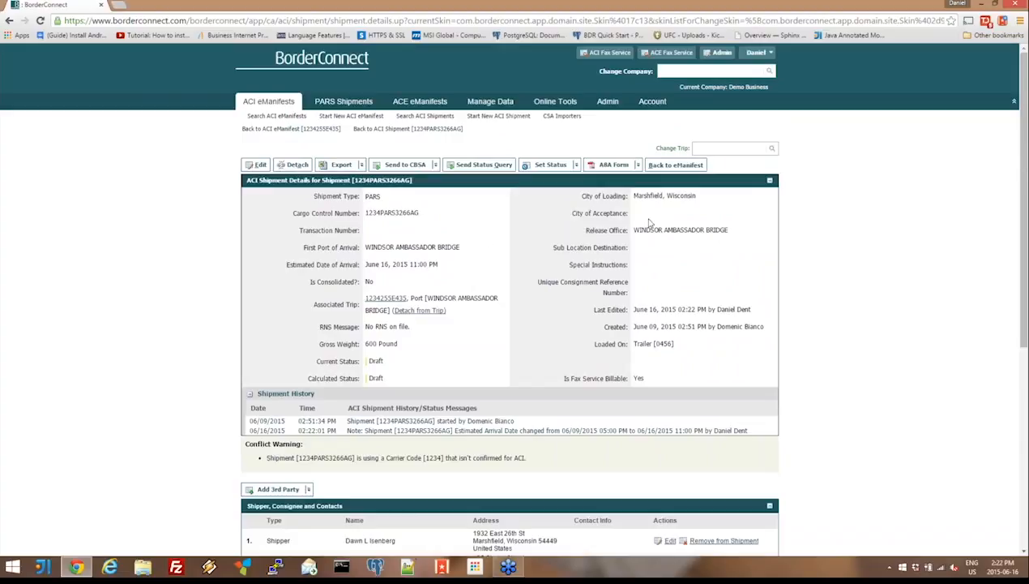
click(673, 168)
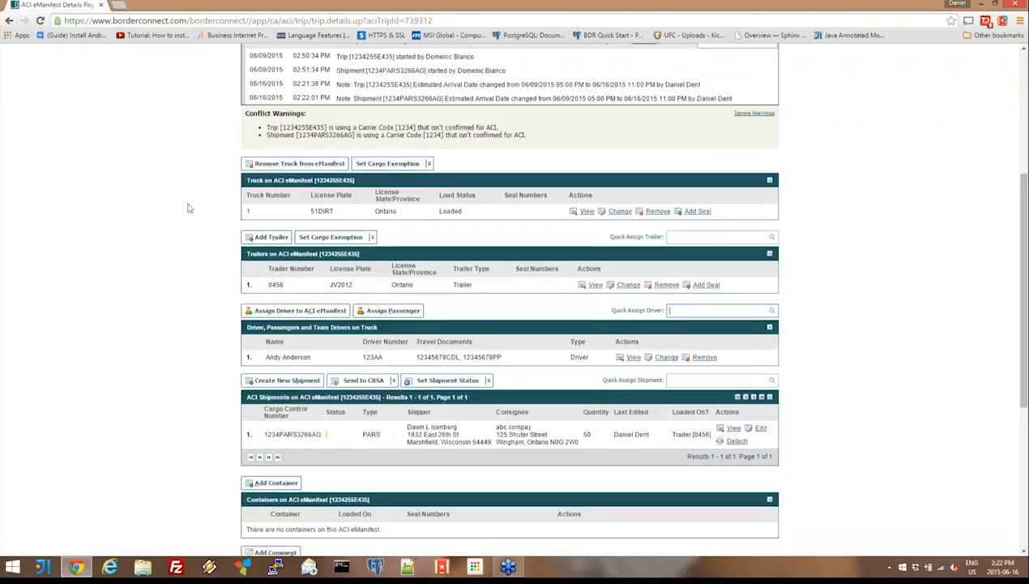
scroll(187, 208, down, 3)
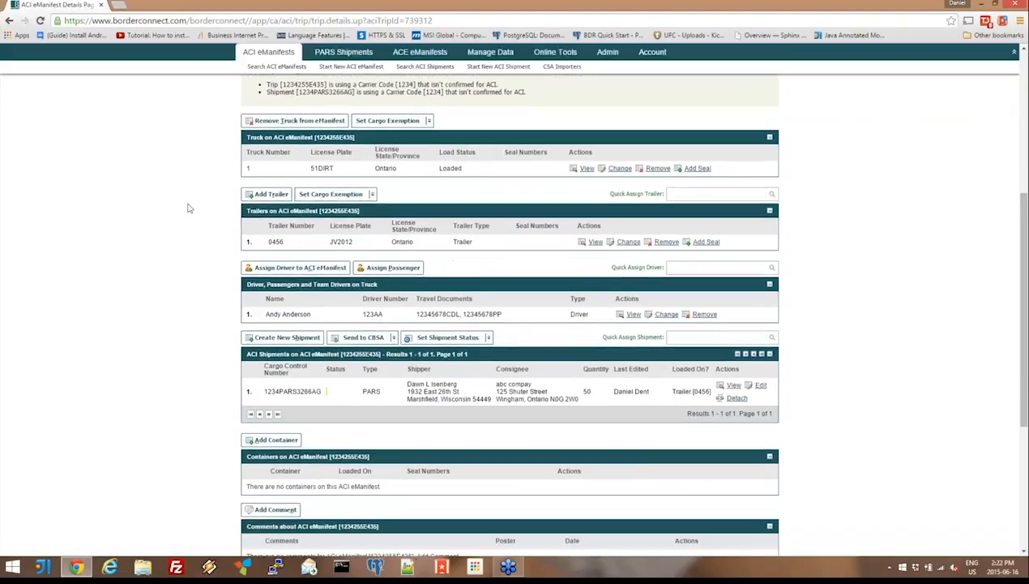
scroll(187, 208, up, 10)
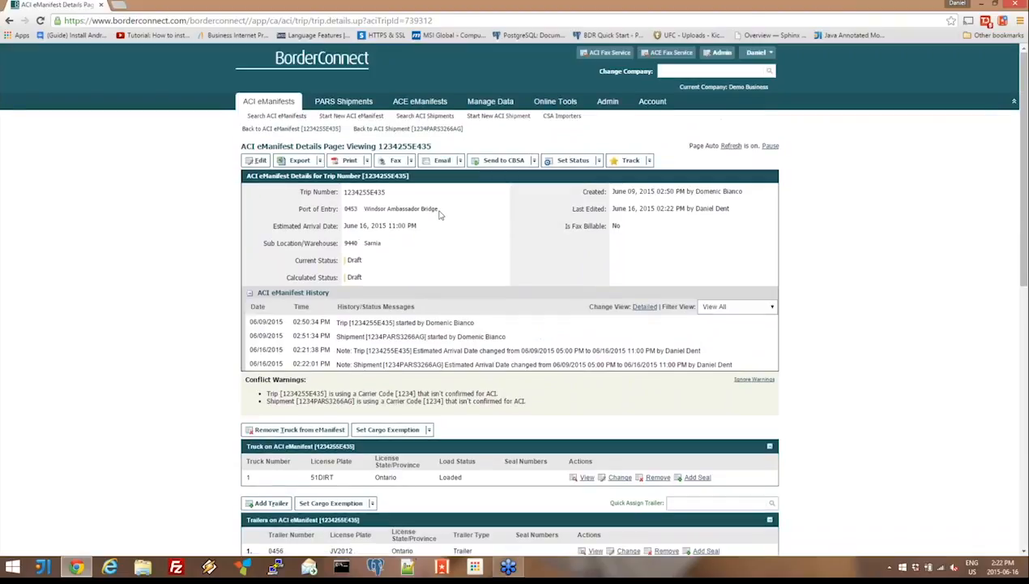
- Edit the trip's details and change its first Canadian port of entry to 0440: Sarnia
drag(439, 209, 343, 208)
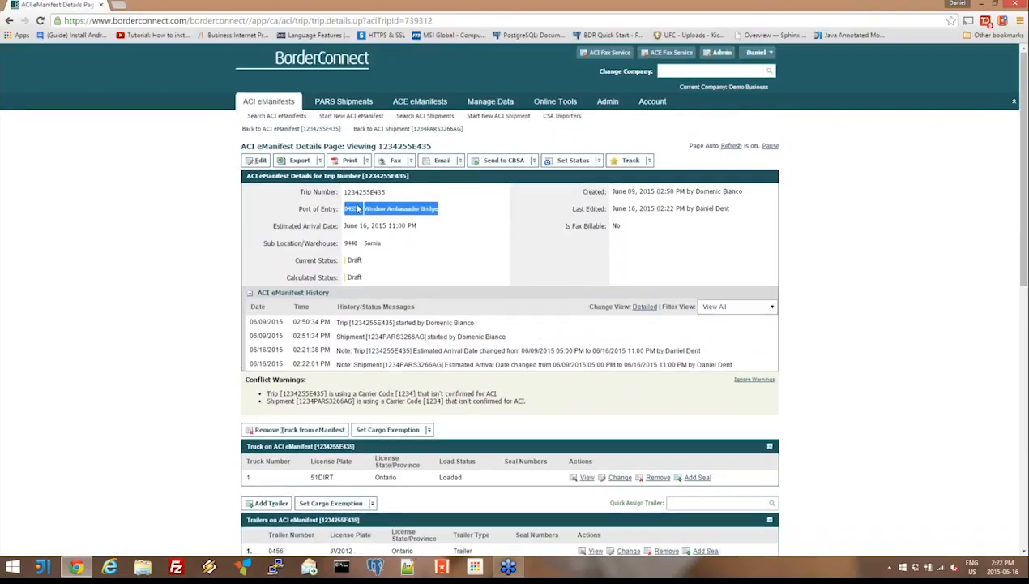
click(357, 209)
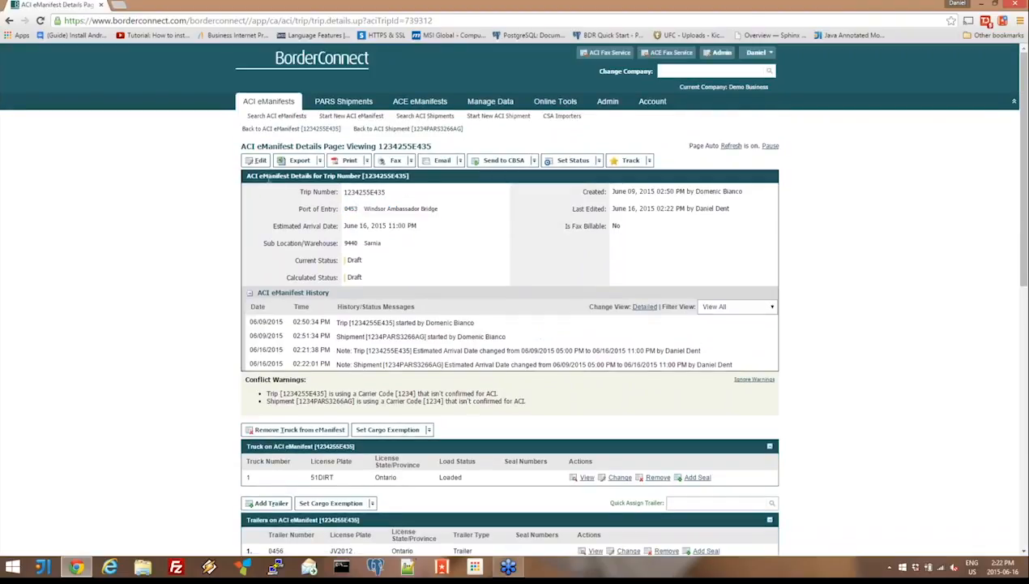
click(258, 160)
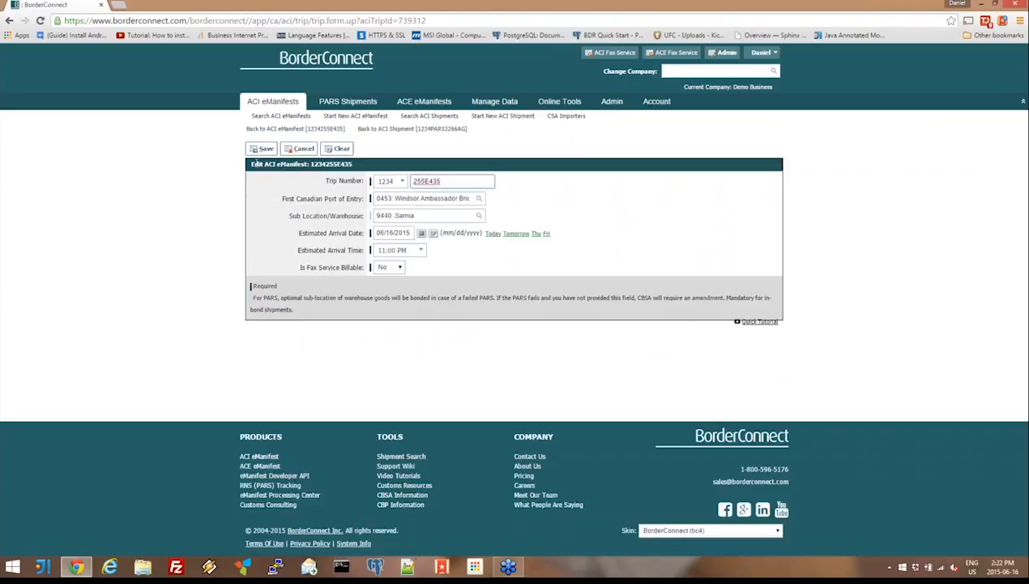
click(418, 198)
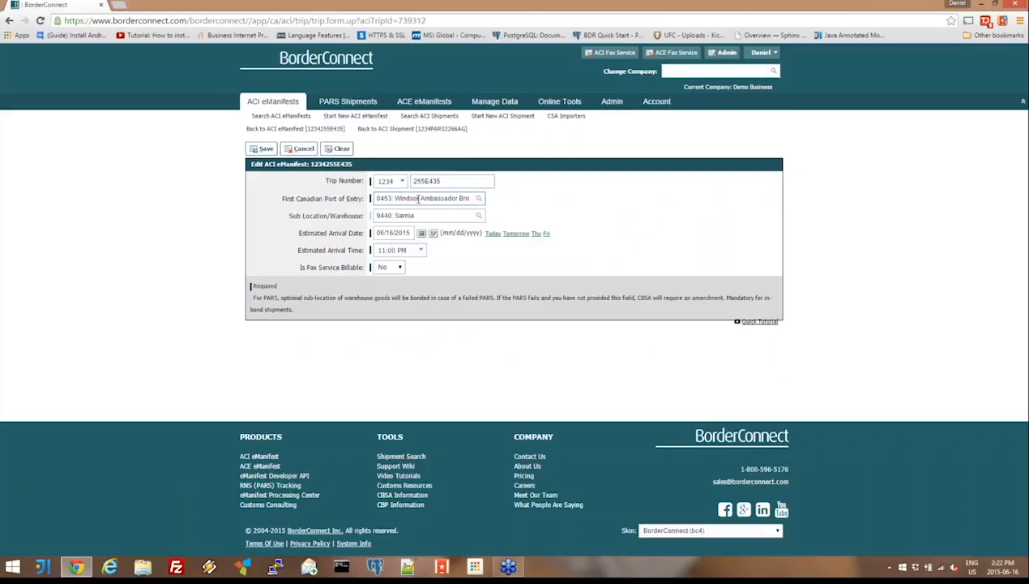
triple_click(418, 199)
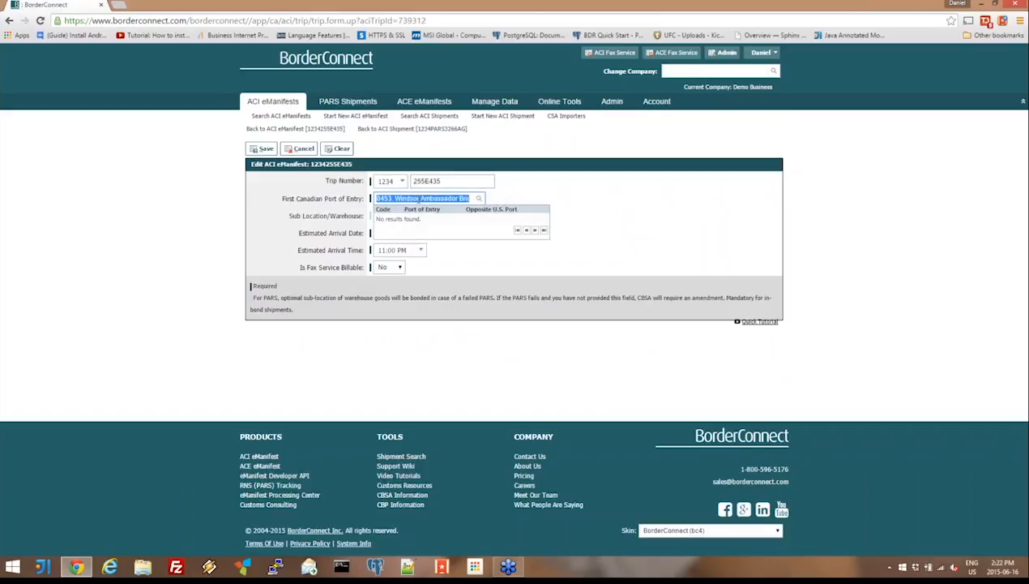
key(BackSpace)
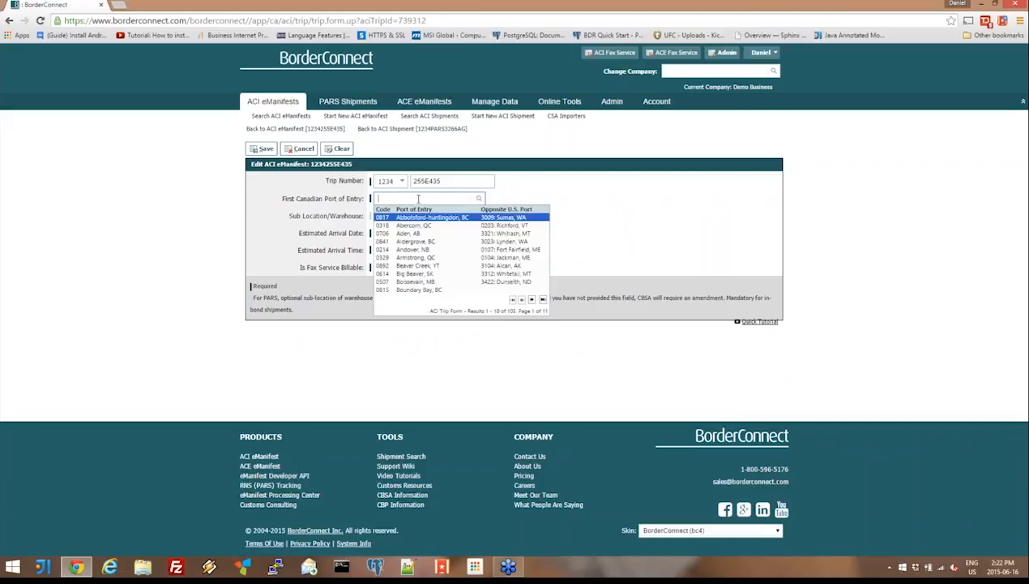
text(sar)
key(Down)
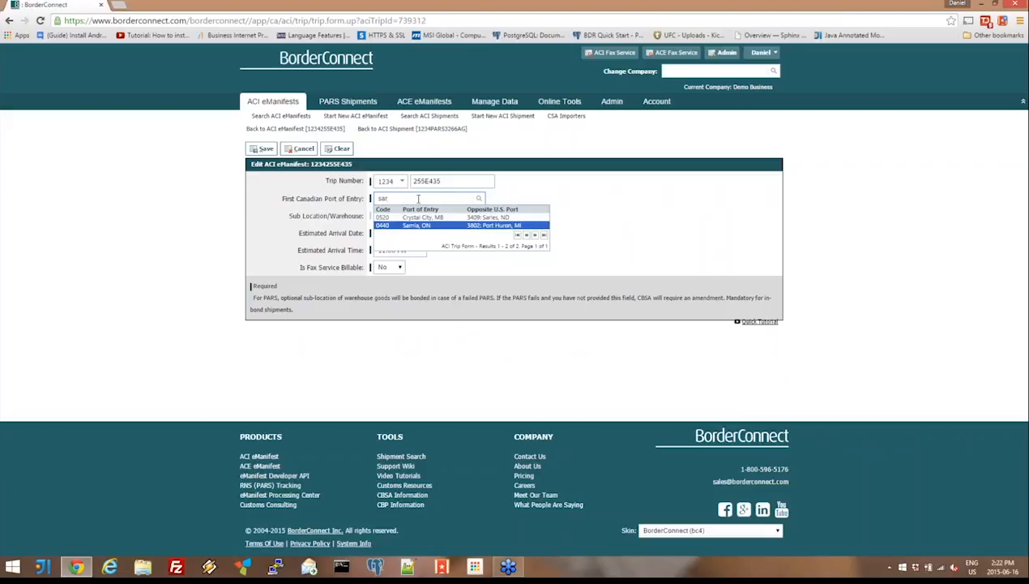
key(Return)
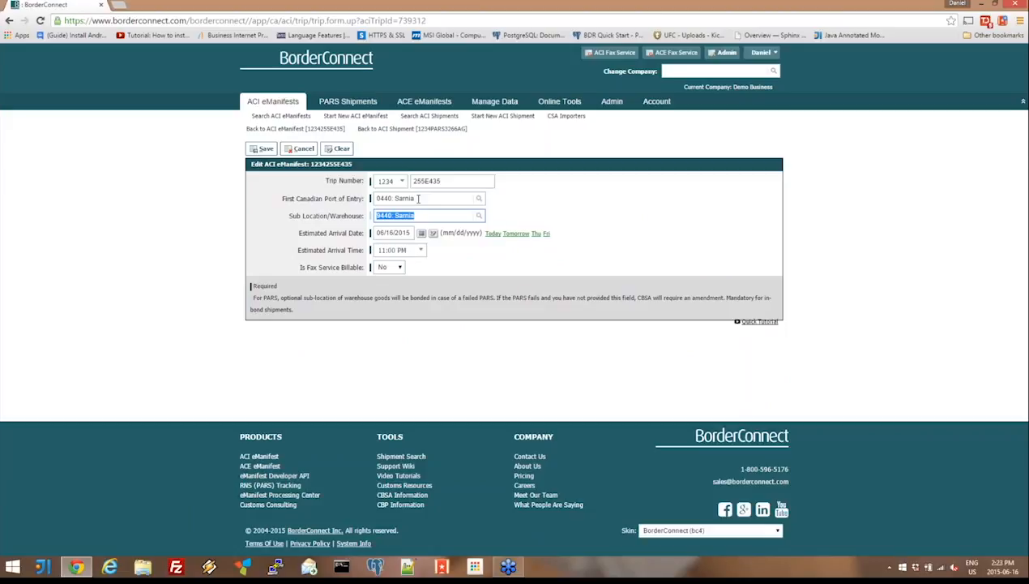
- Clear the trip's sub location, save the trip, and update the shipment's first port of entry and release office to match
key(BackSpace)
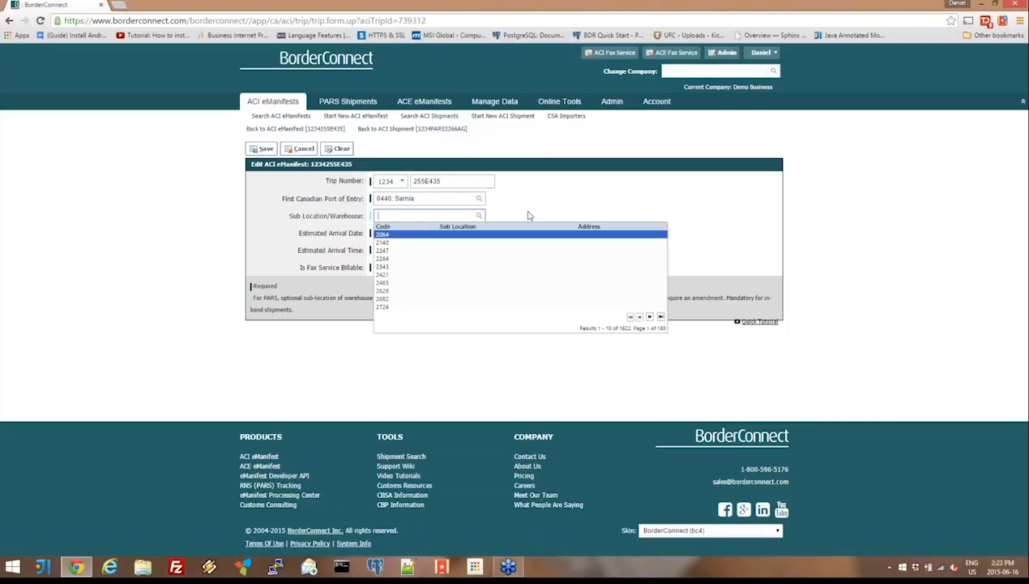
click(527, 215)
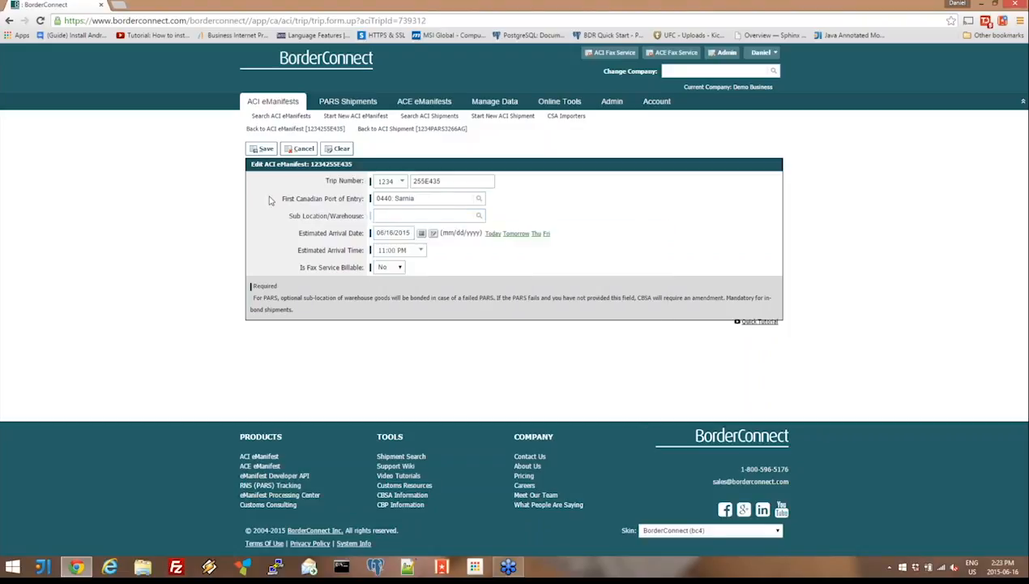
click(263, 149)
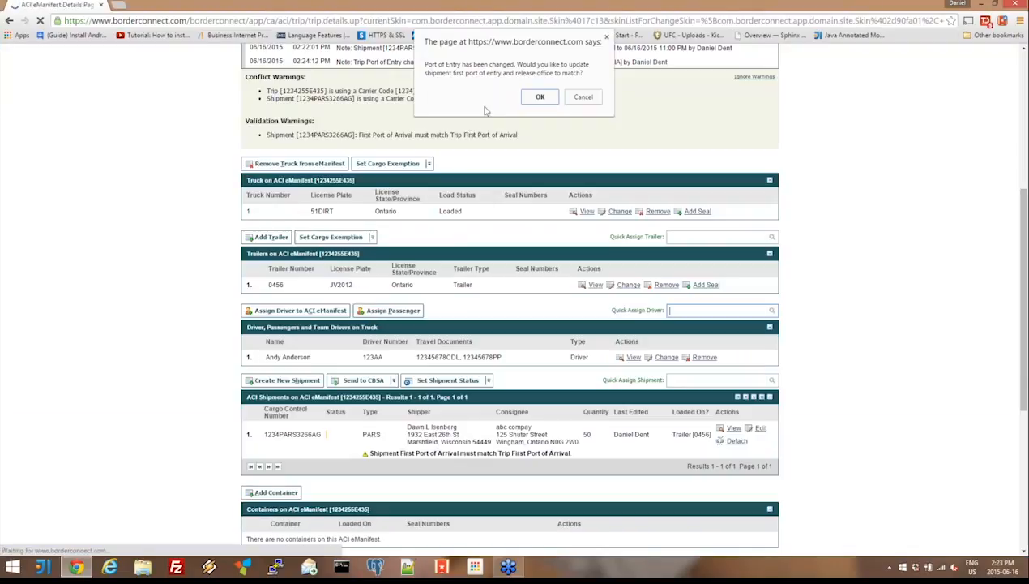
click(536, 98)
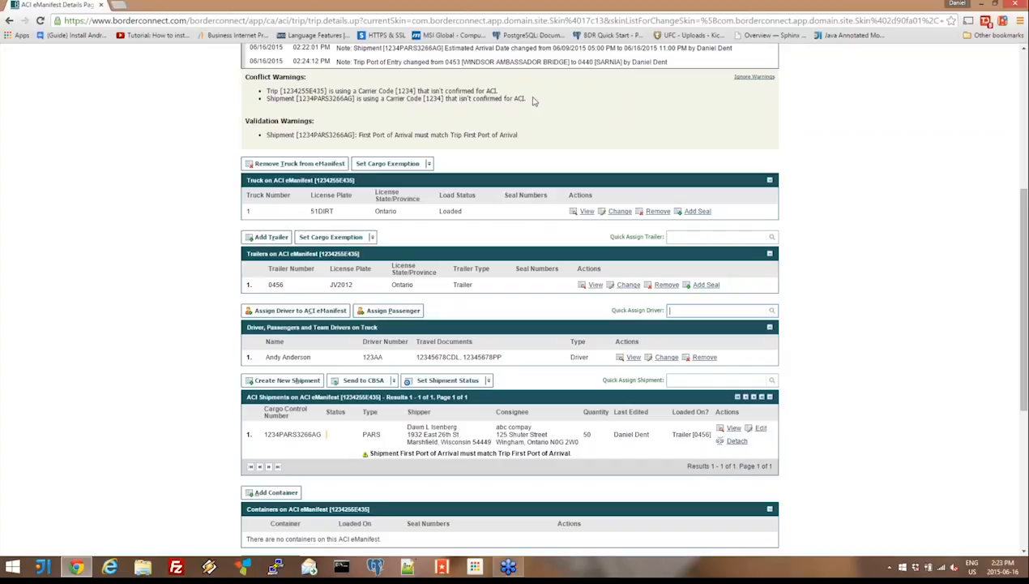
click(580, 87)
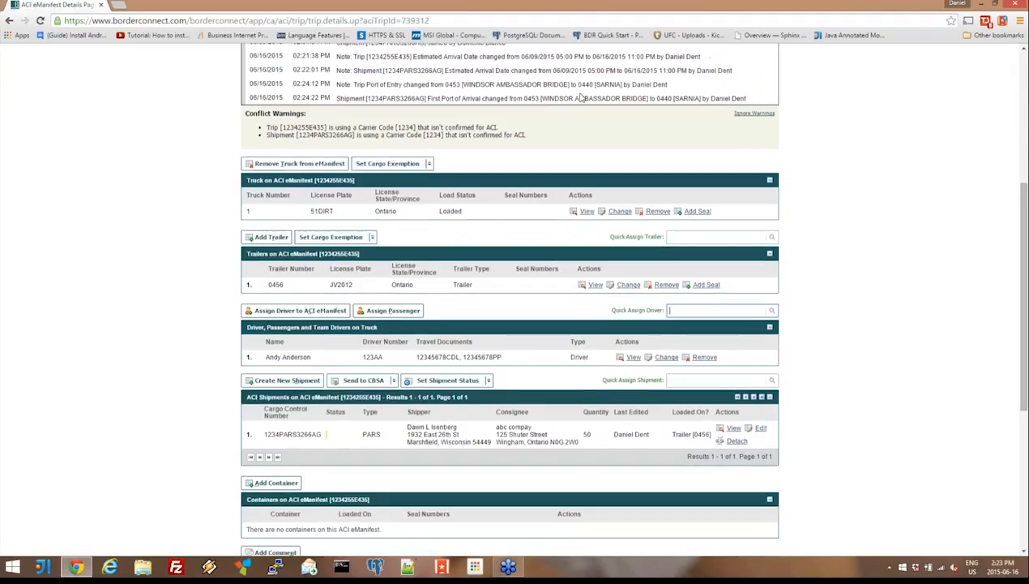
- Open the trip's PARS shipment, check its first port of arrival and release office, and return to the eManifest's details
click(371, 438)
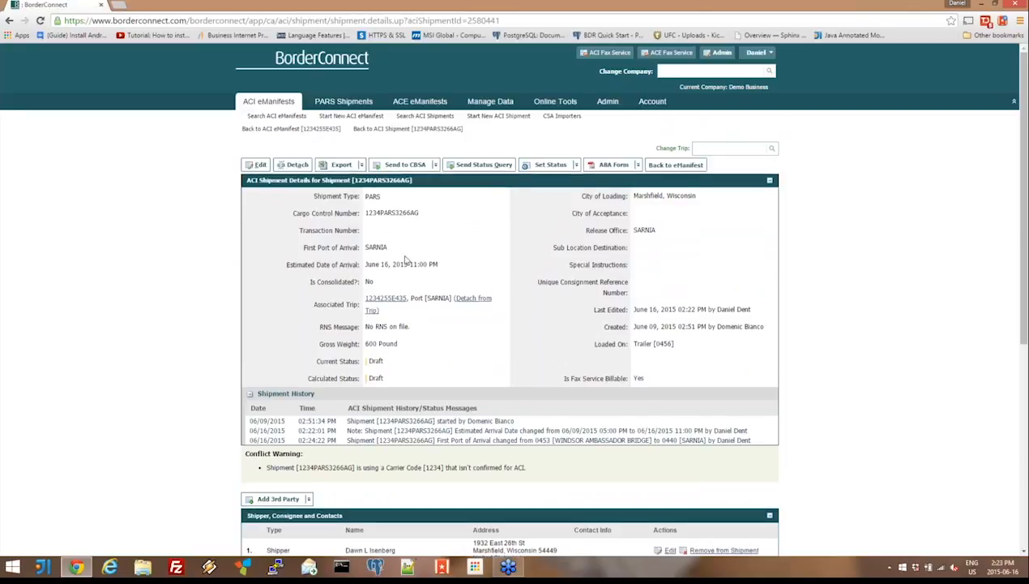
double_click(383, 248)
click(656, 235)
click(678, 165)
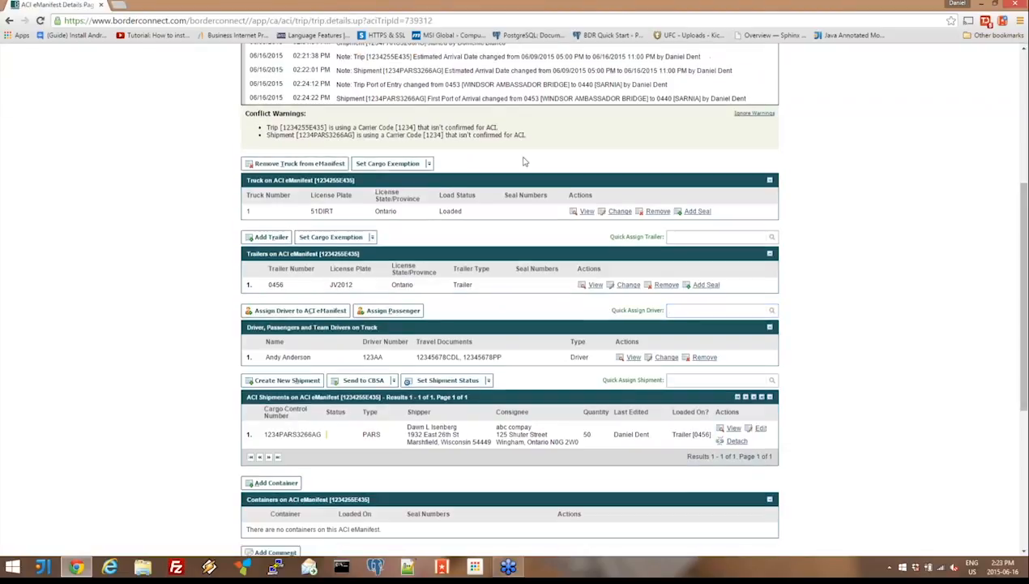
scroll(523, 161, up, 3)
click(504, 103)
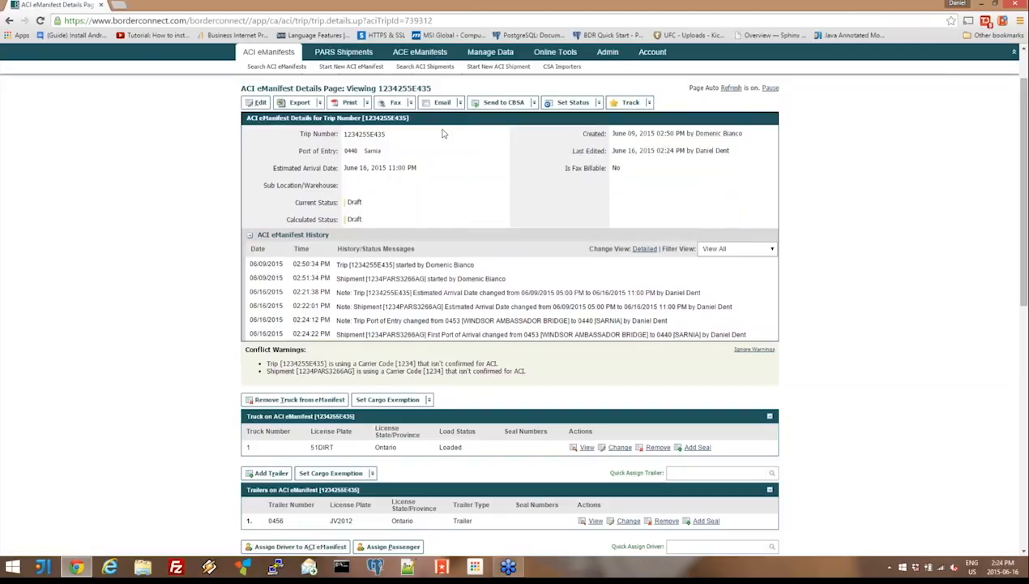
scroll(443, 133, up, 2)
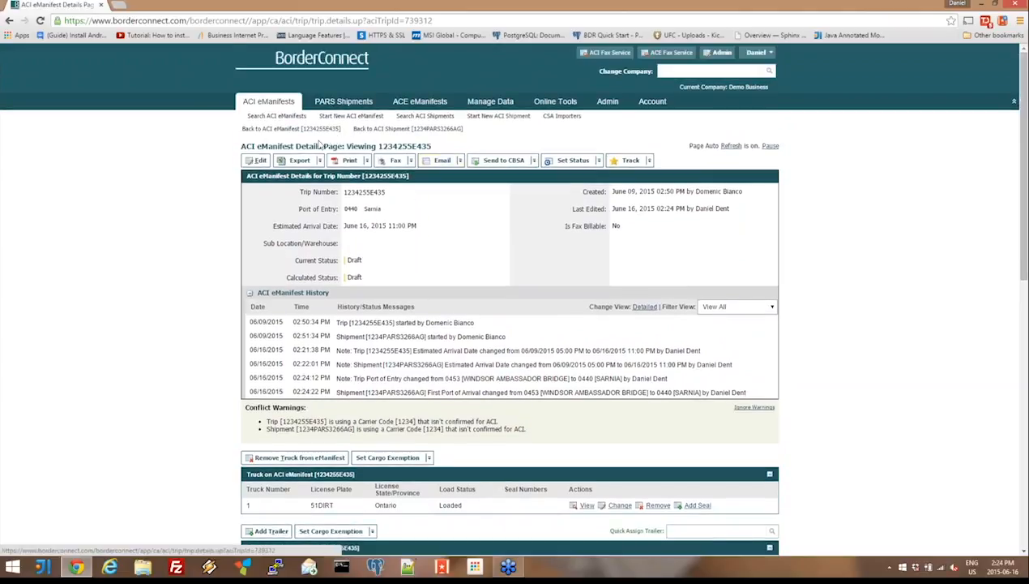
- Export the trip as a JSON file and open the download in Notepad++, declining installation of the editor's update
mouse_move(300, 165)
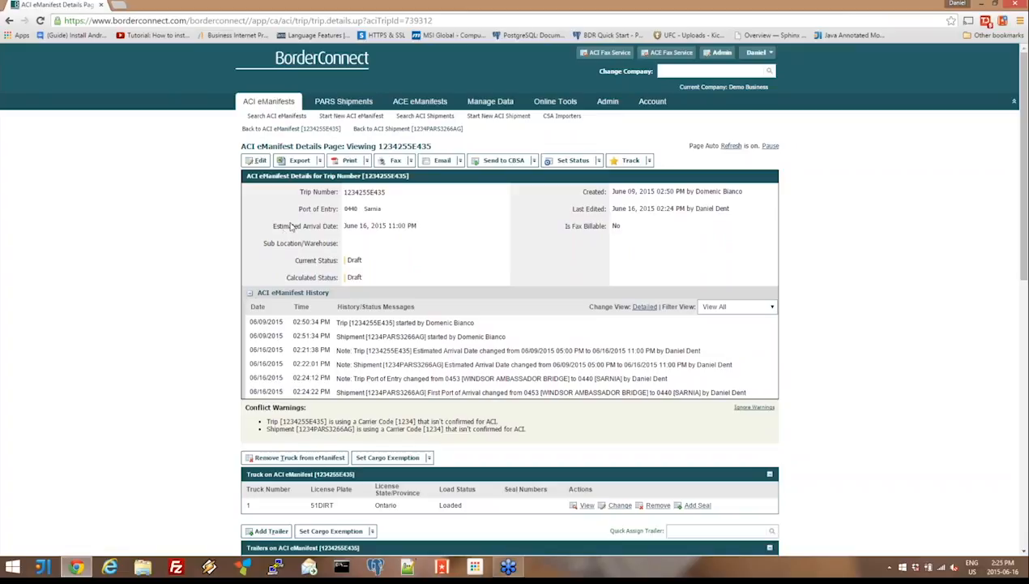
click(298, 160)
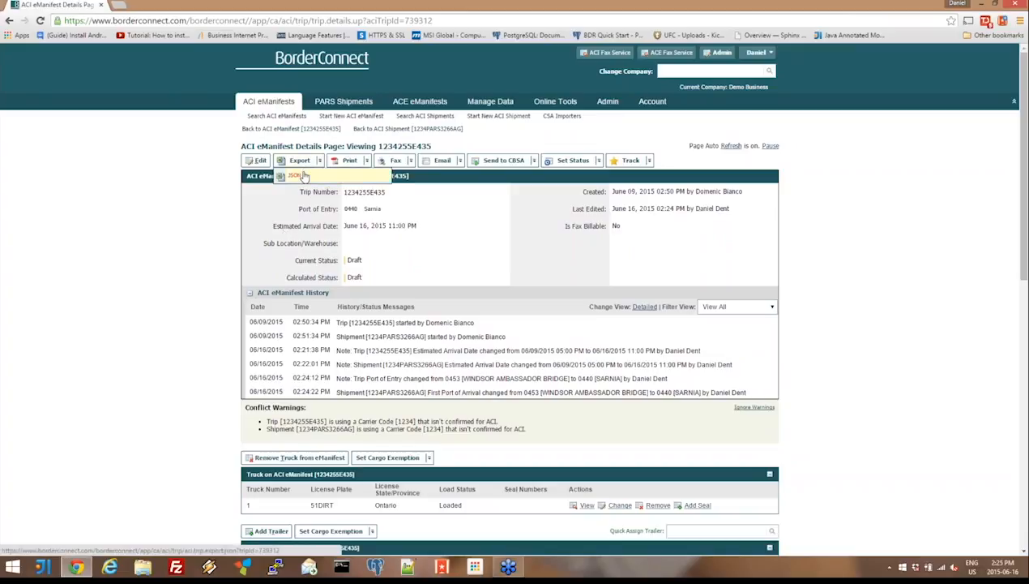
click(299, 176)
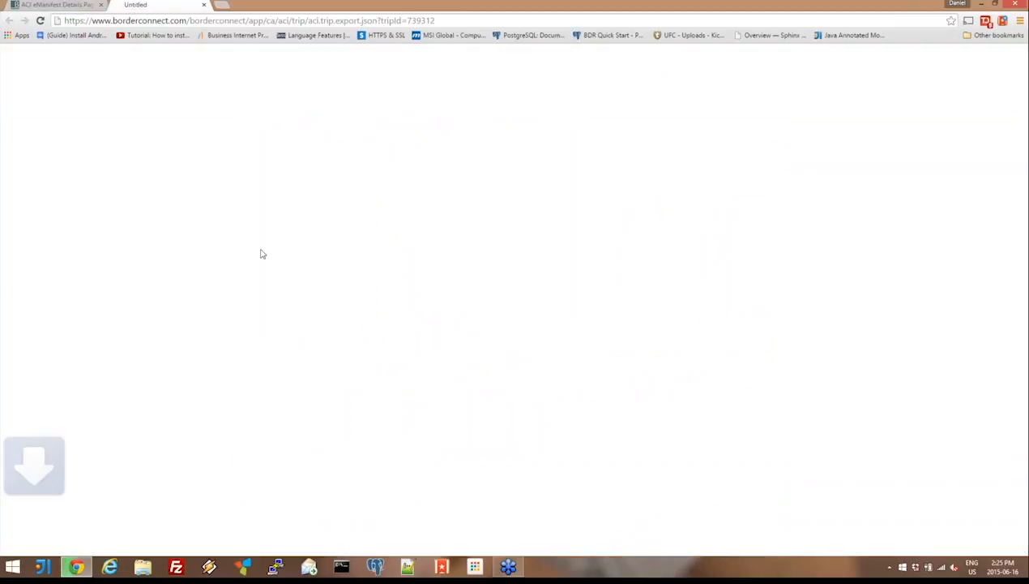
click(68, 549)
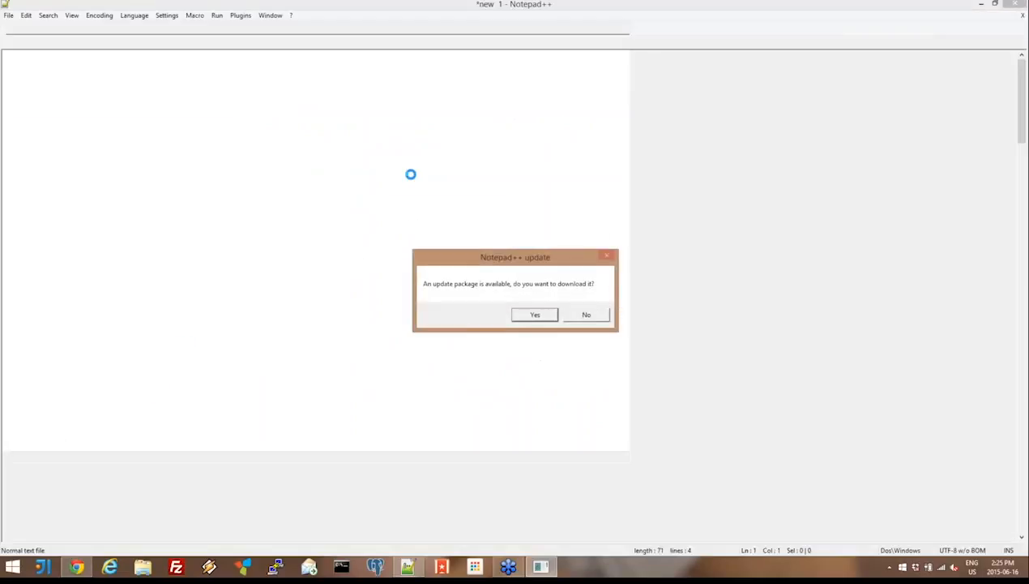
click(533, 316)
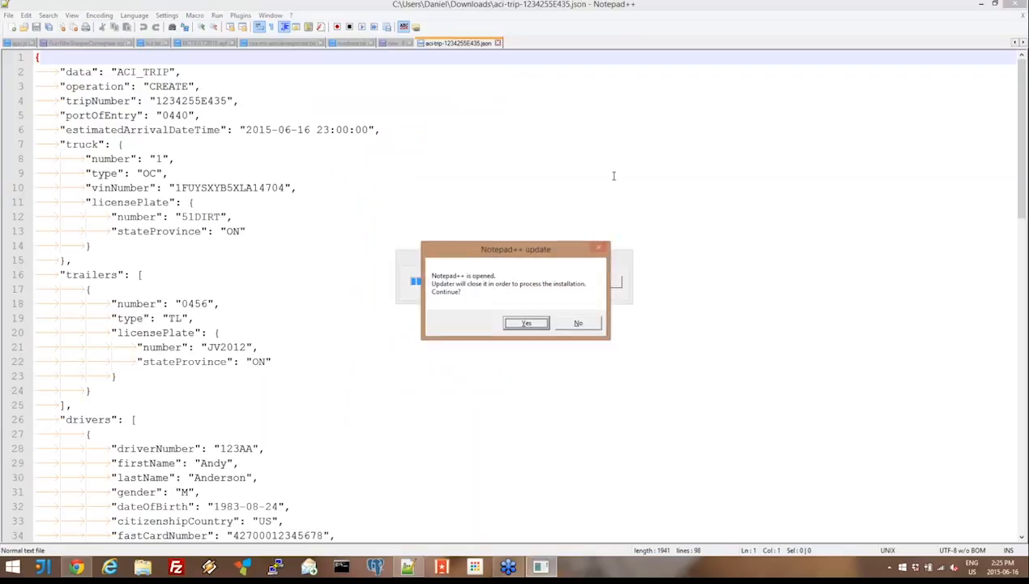
click(577, 324)
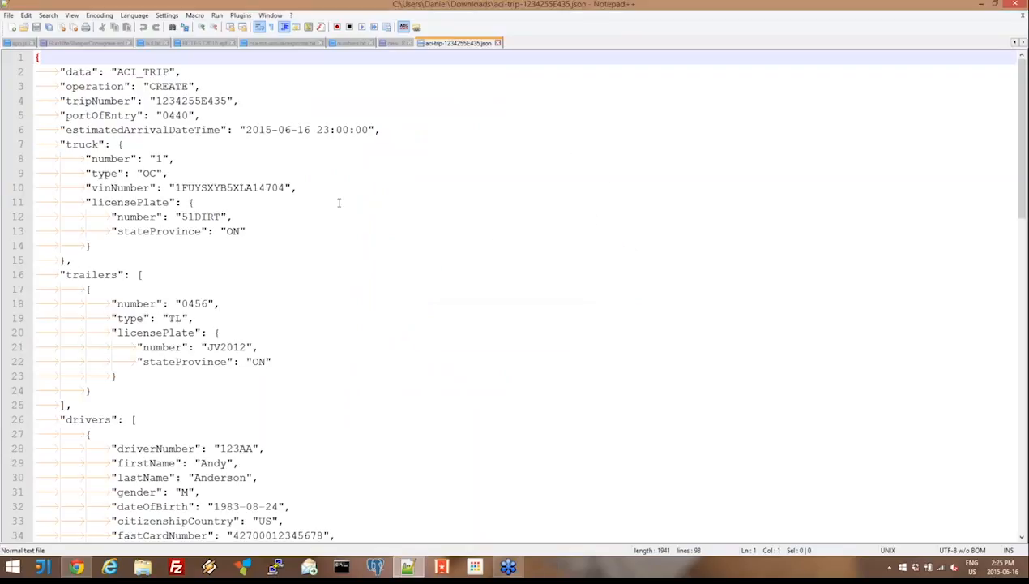
- Look through the exported trip's JSON from beginning to end, and switch back to the eManifest in the browser
key(Page_Down)
key(Page_Down)
key(Page_Down)
key(Page_Up)
key(Page_Up)
key(Page_Up)
key(alt+Tab)
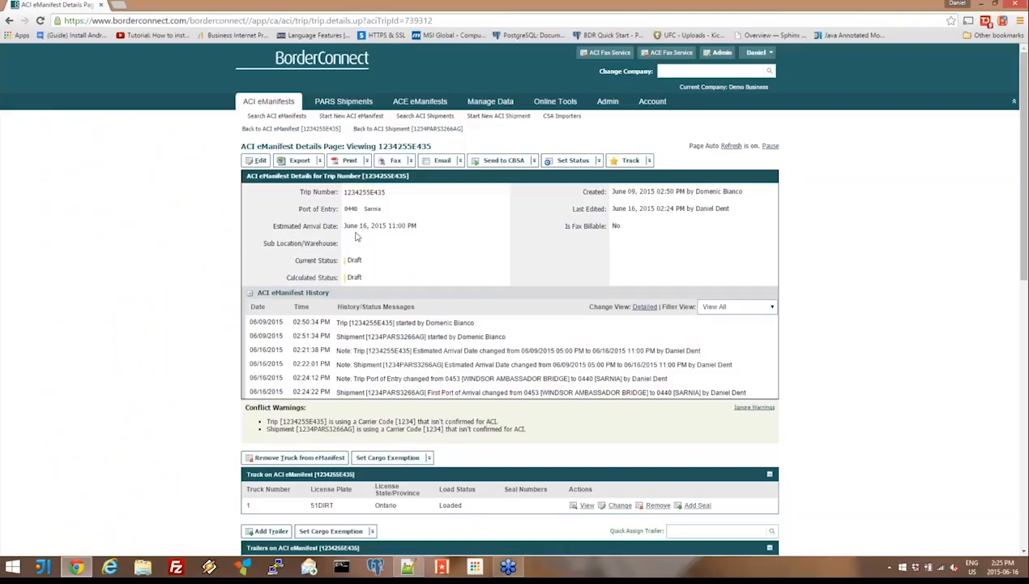
- View the printable standard and detailed driver's copies of the eManifest, closing each one after reviewing it
click(348, 161)
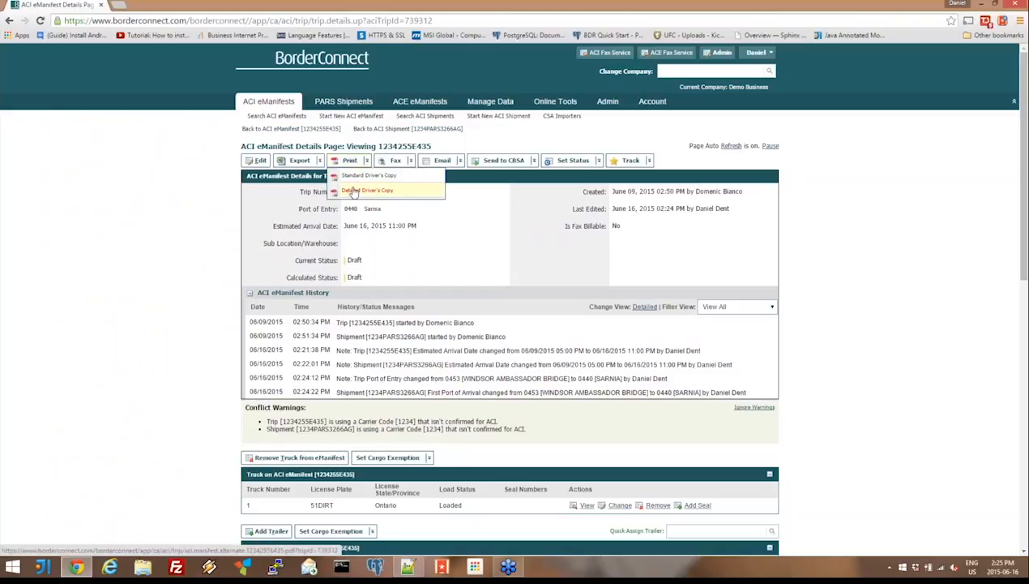
click(353, 190)
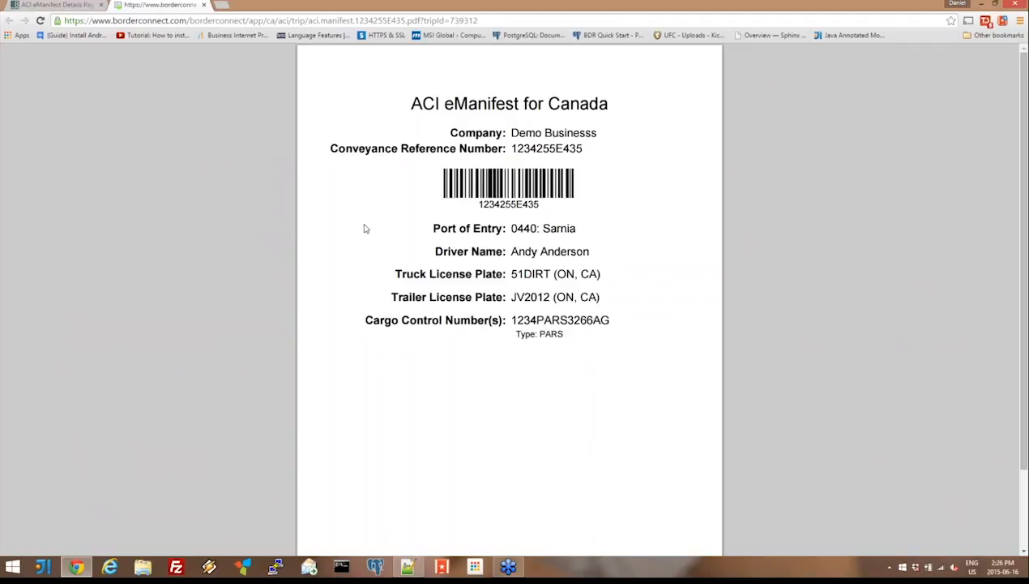
click(203, 5)
mouse_move(348, 166)
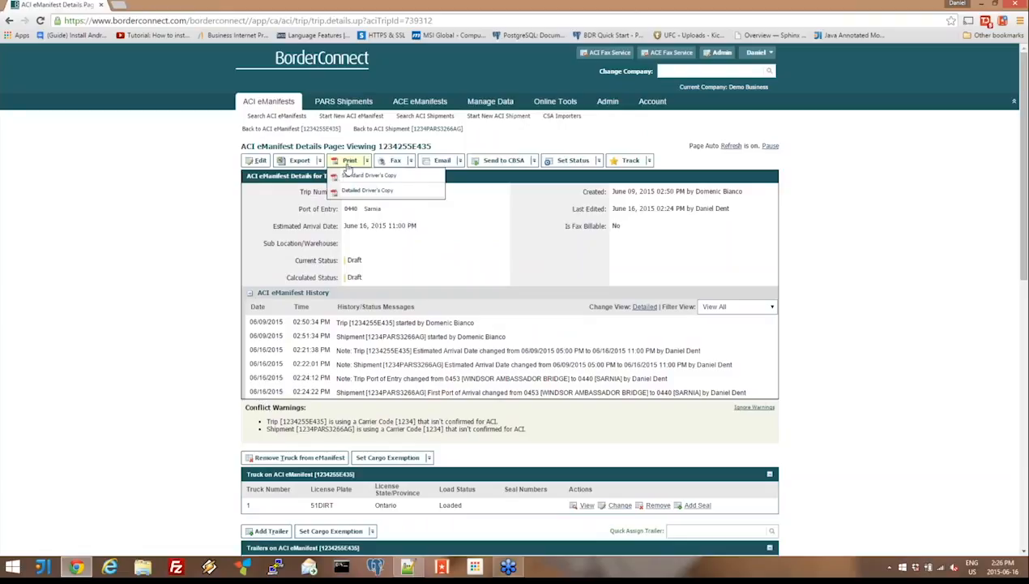
click(355, 190)
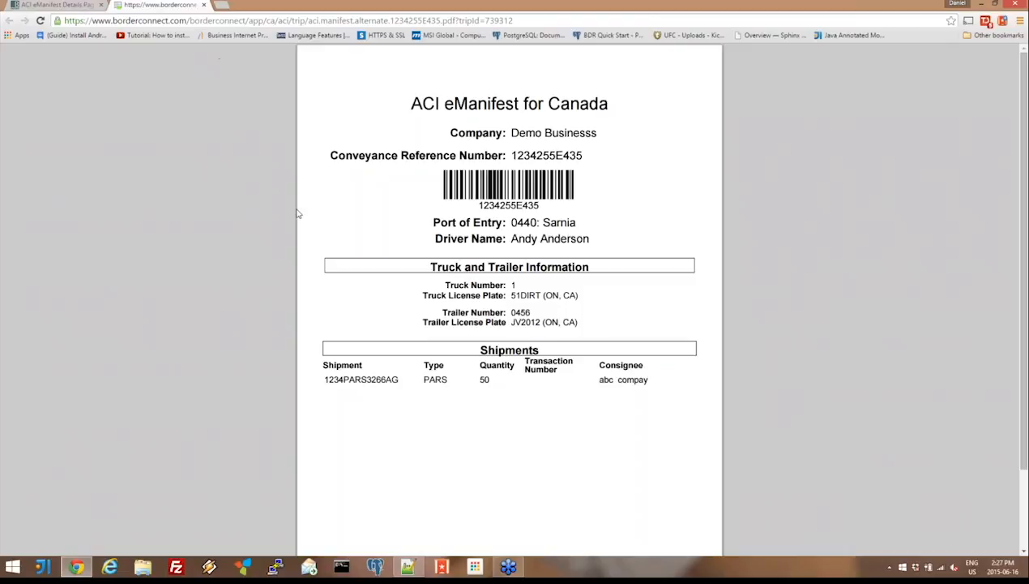
click(204, 5)
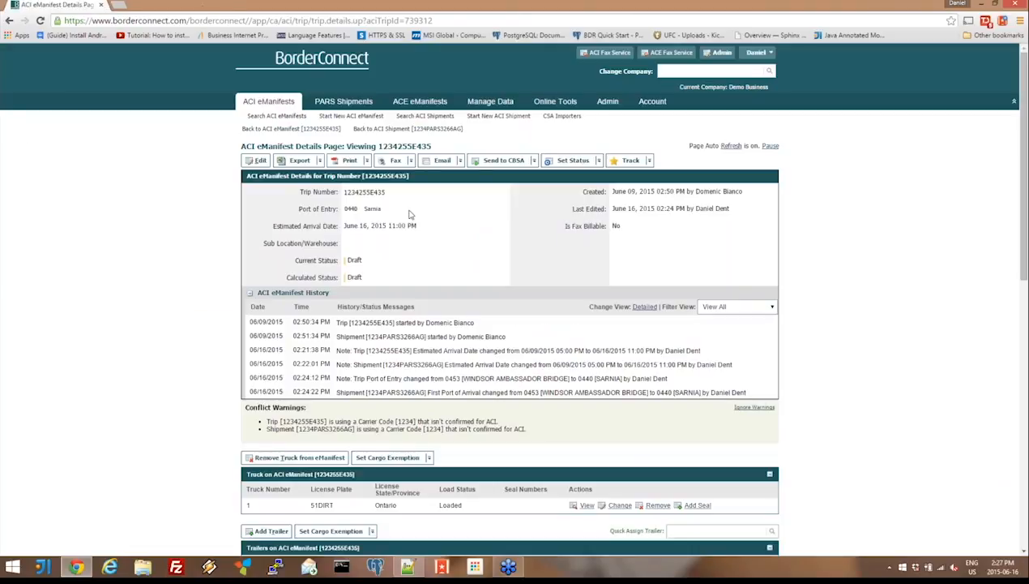
- Manually set the trip's status to On File with Transaction Number(s), accept the warning, and check the trip's current status
click(573, 161)
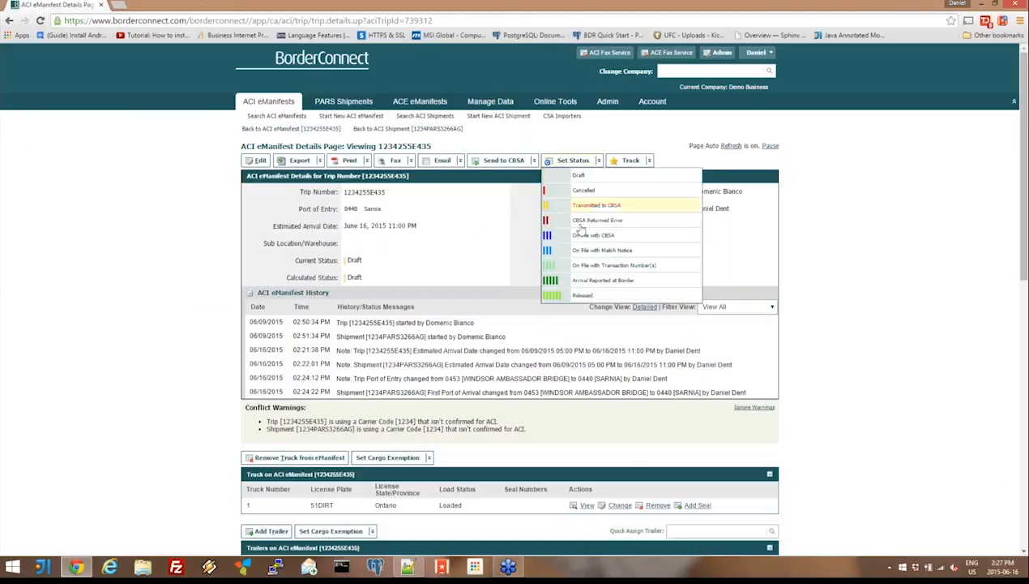
click(592, 269)
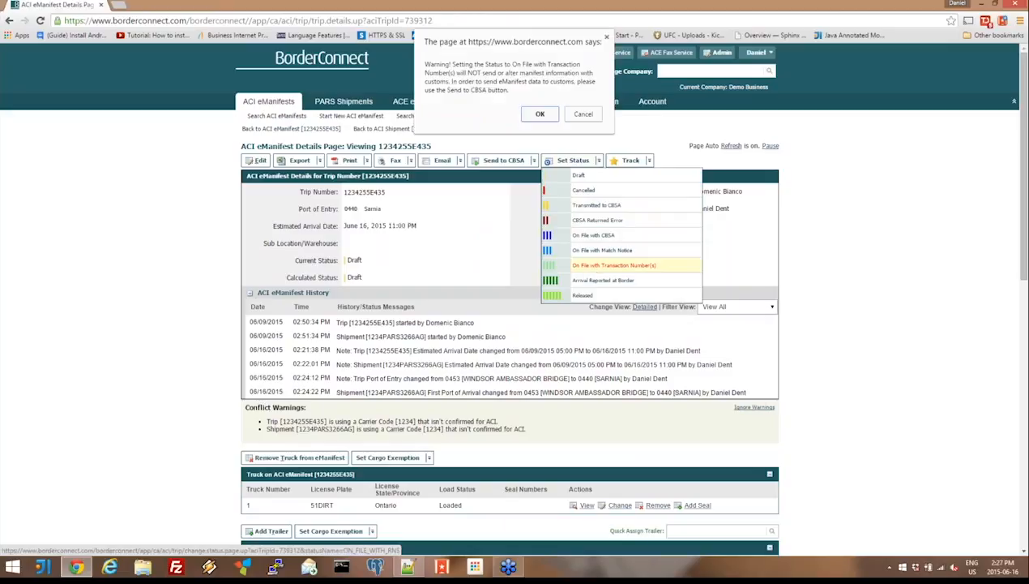
click(535, 114)
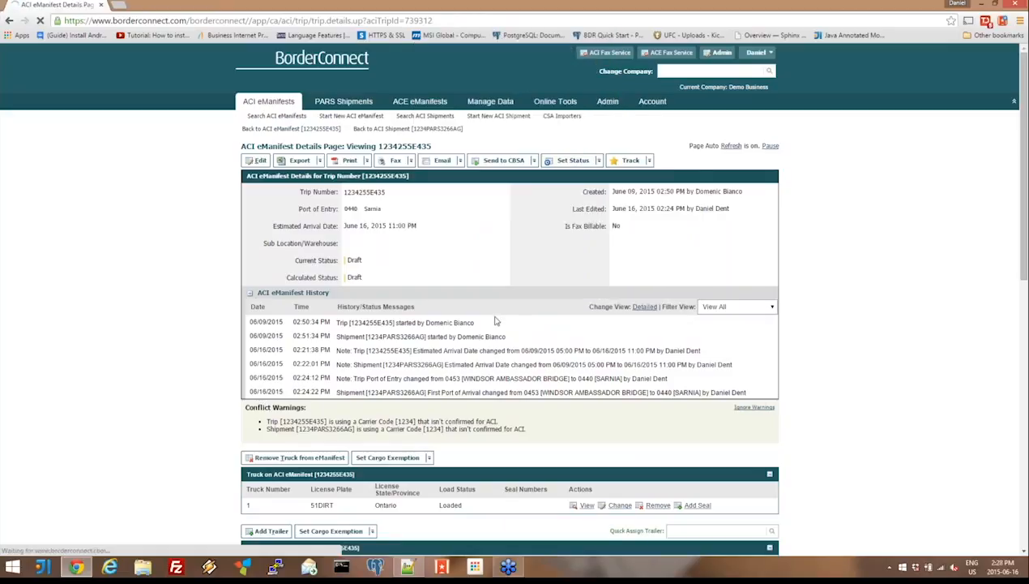
scroll(494, 312, down, 5)
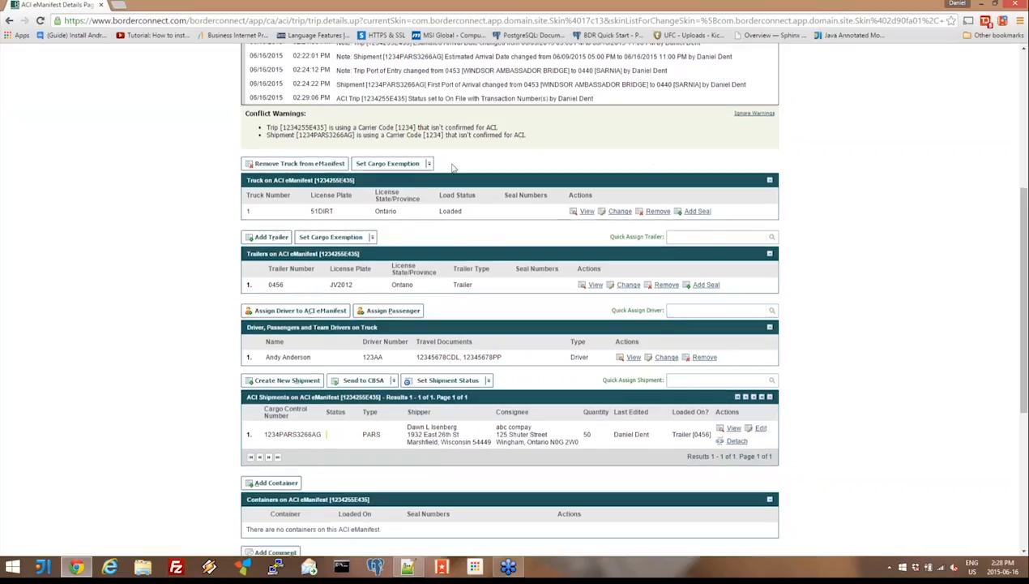
scroll(453, 168, up, 5)
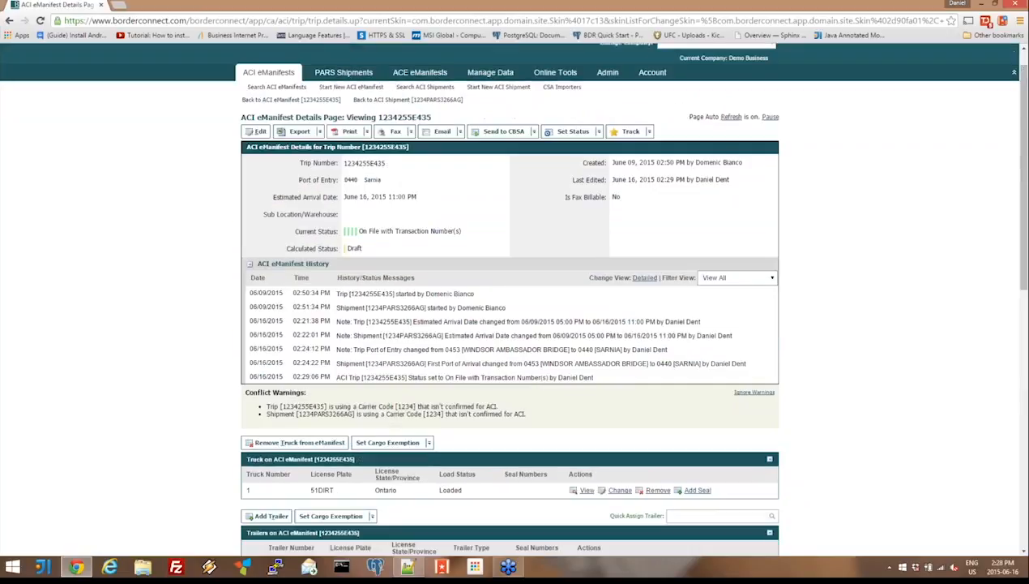
scroll(454, 267, up, 1)
triple_click(454, 268)
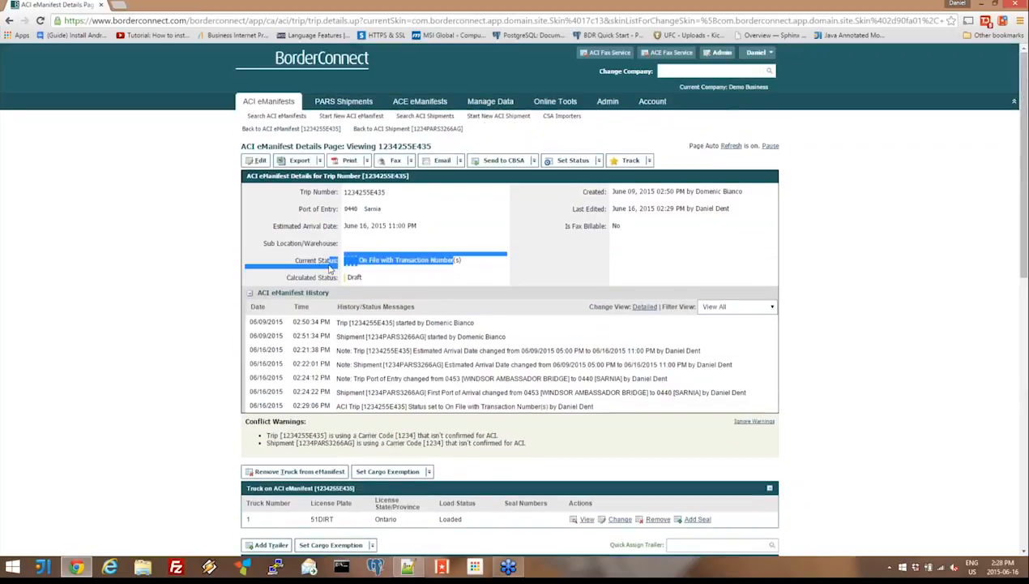
- Compare the trip's current status with its calculated status in the eManifest details
click(368, 266)
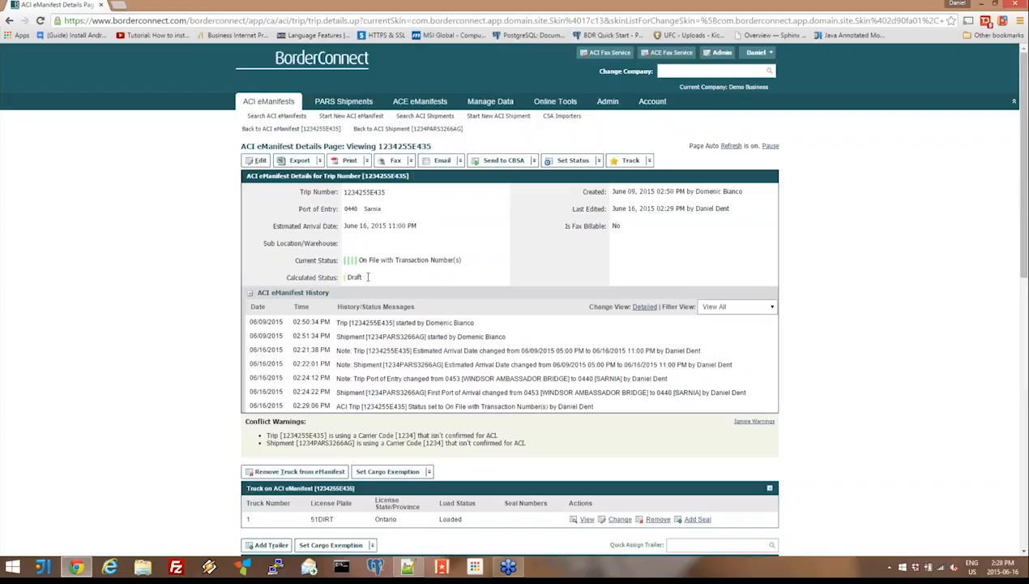
drag(368, 276, 346, 277)
click(416, 258)
click(258, 161)
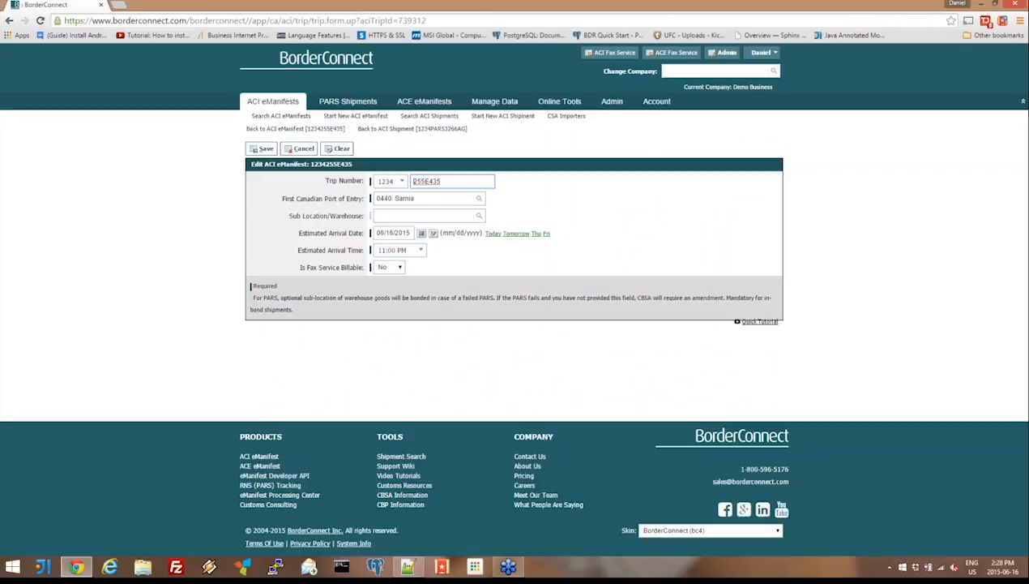
click(296, 149)
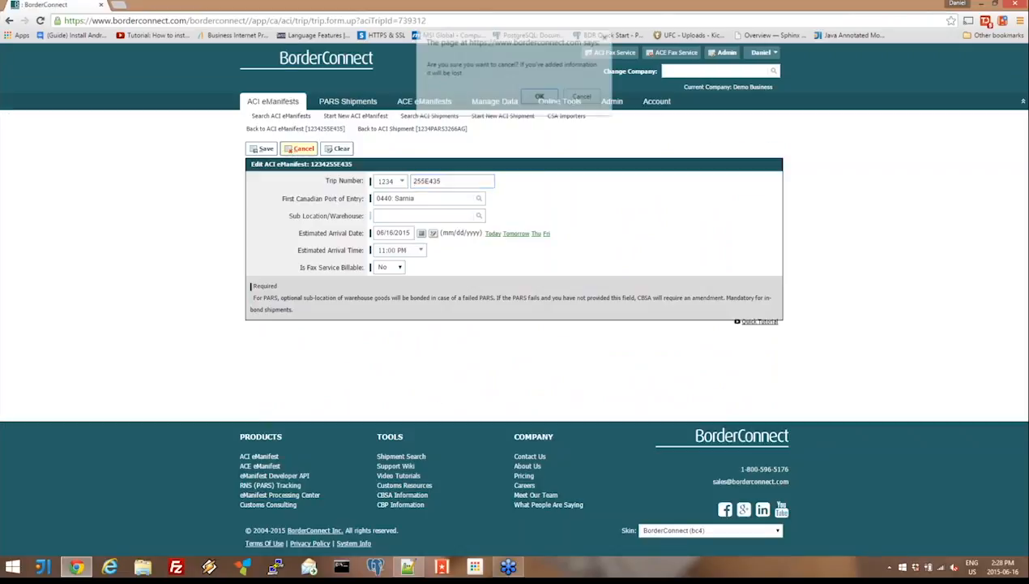
click(542, 96)
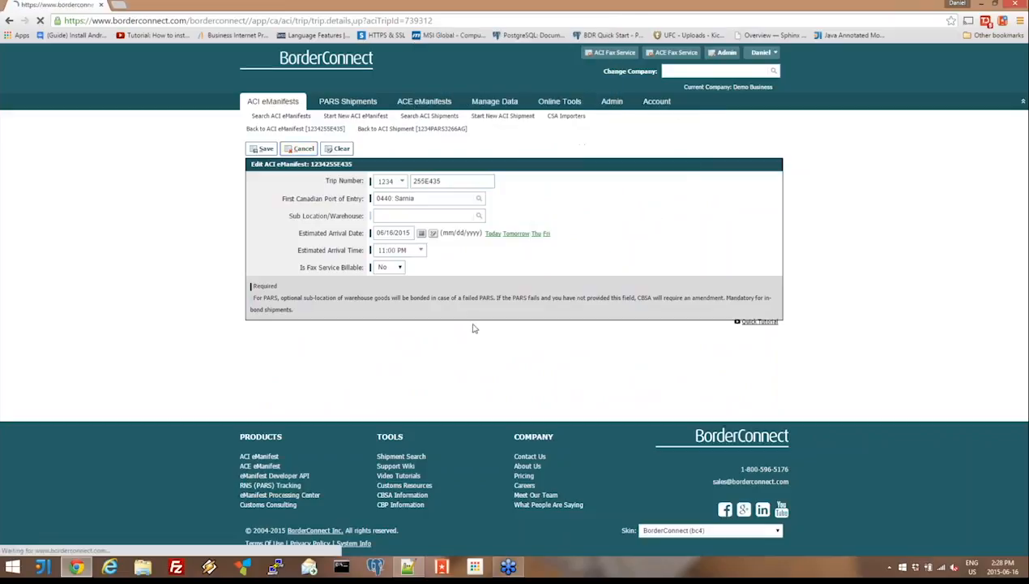
- Set the quantity of the misc paper commodity on the trip's PARS shipment to 48 pieces, save it, and return to the eManifest
scroll(474, 327, down, 5)
click(731, 428)
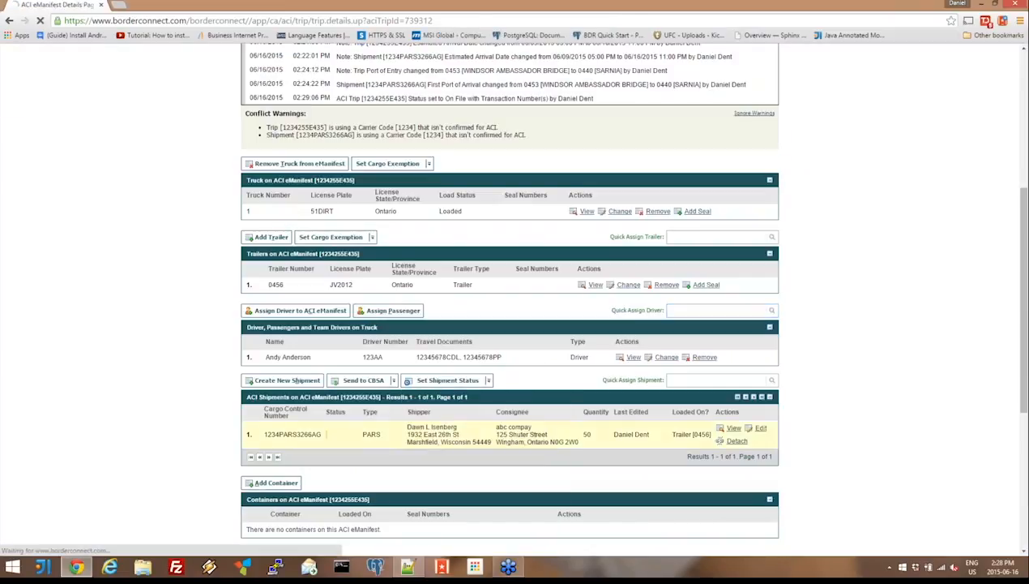
scroll(363, 486, down, 1)
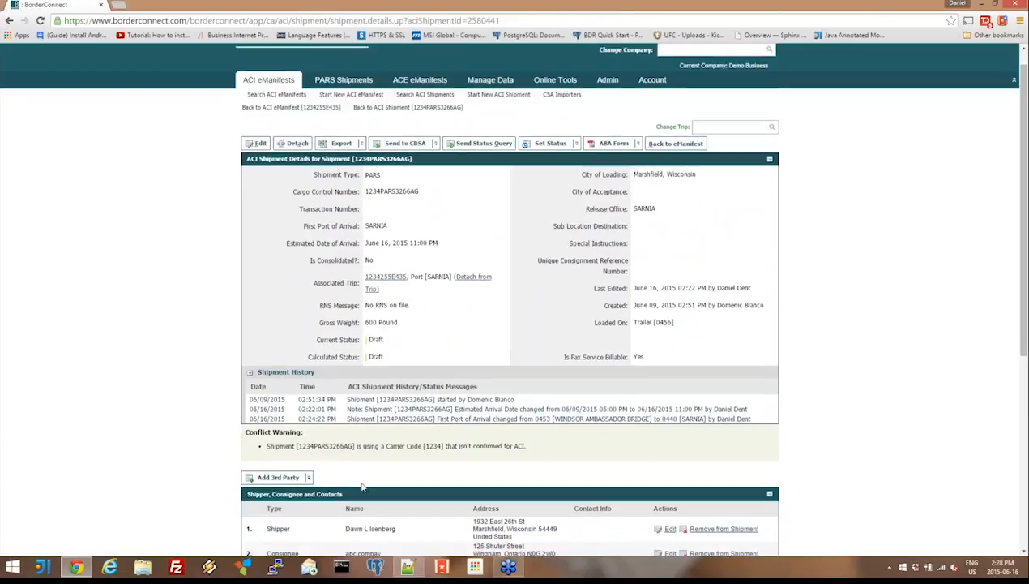
scroll(362, 487, down, 3)
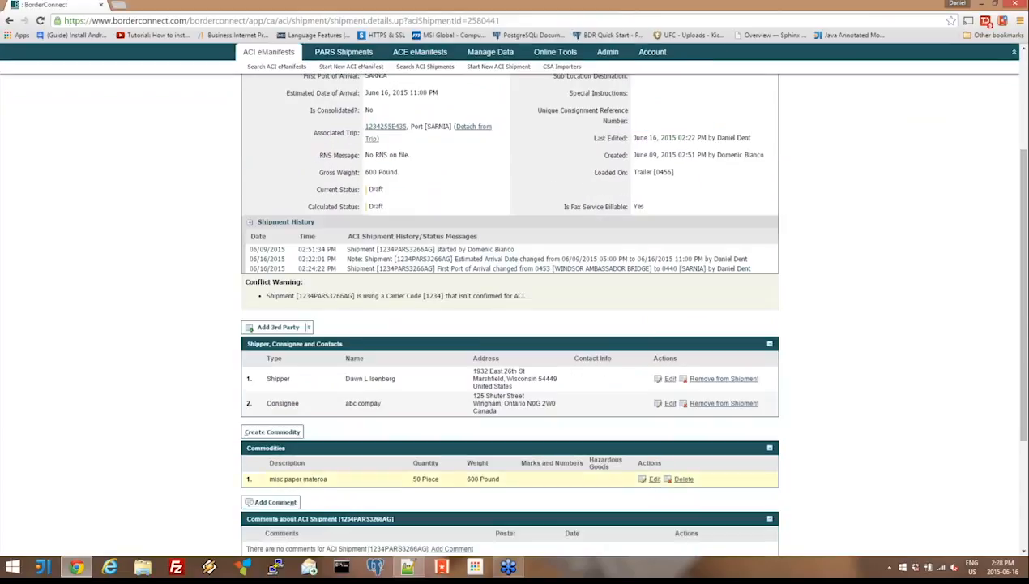
click(655, 479)
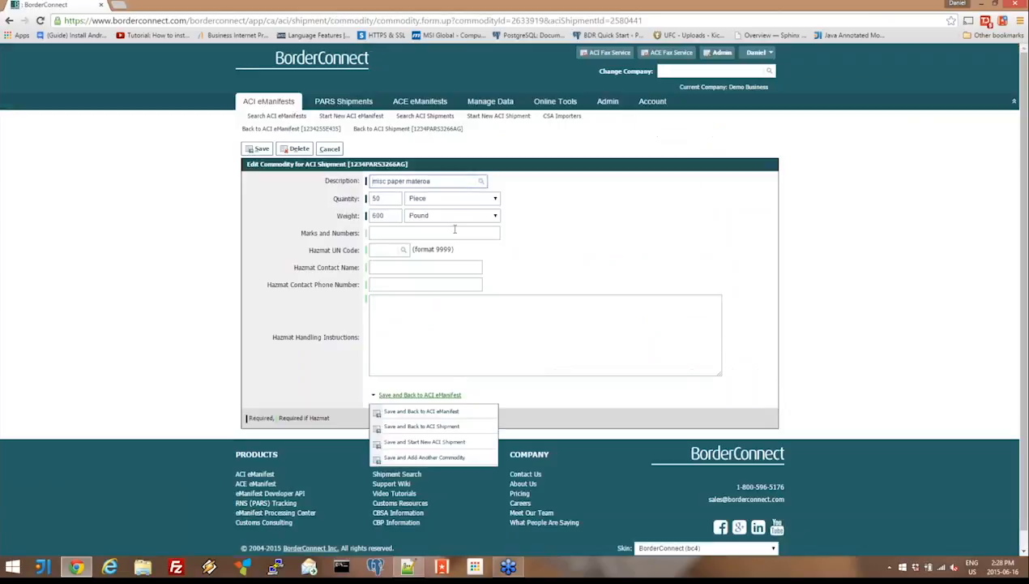
click(365, 199)
text(48)
click(258, 149)
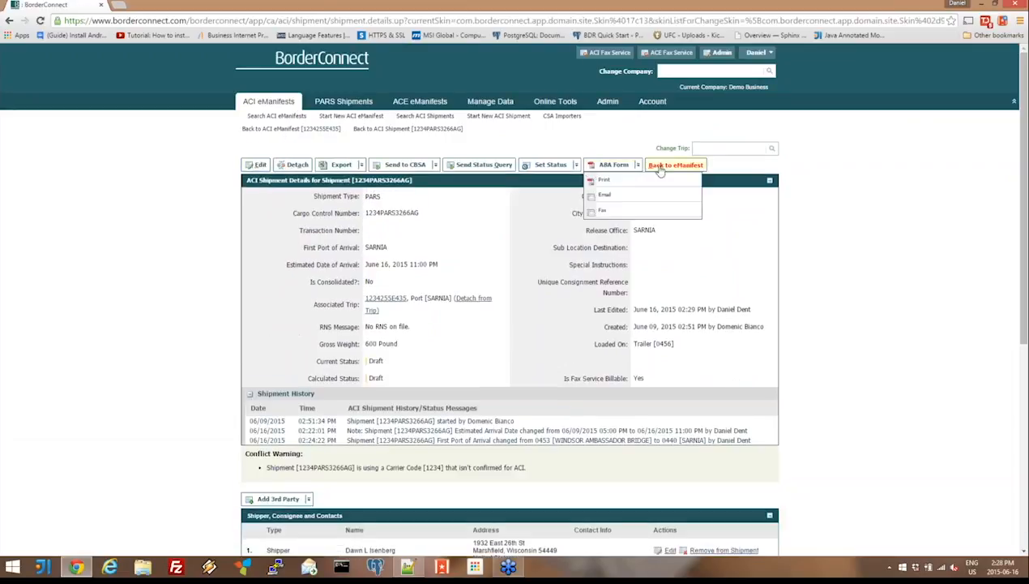
click(676, 165)
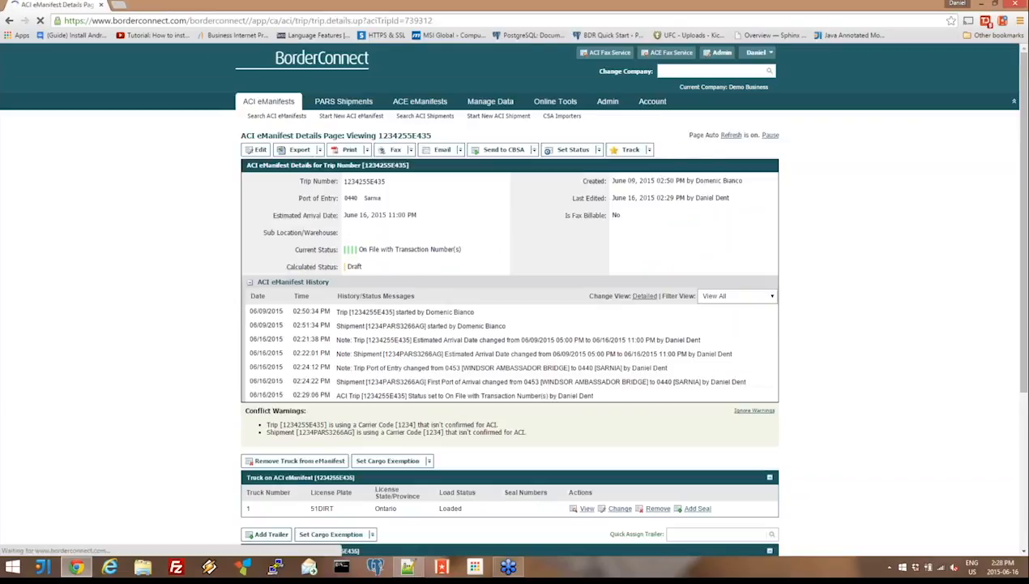
scroll(511, 324, down, 4)
scroll(511, 325, up, 5)
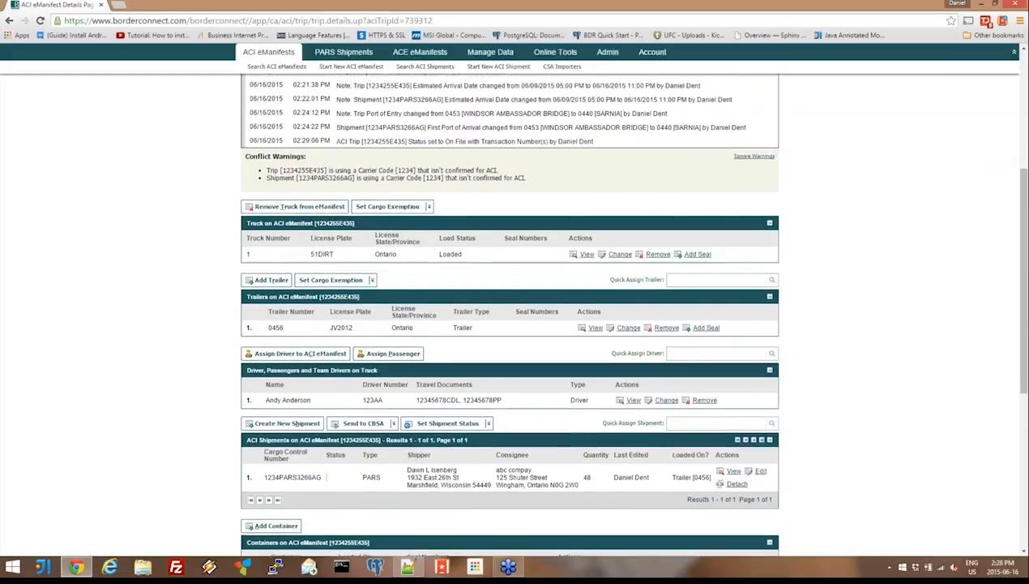
- Request the Amend Trip and Shipments (Use After Arrival) submission to CBSA and answer its dialog
click(504, 160)
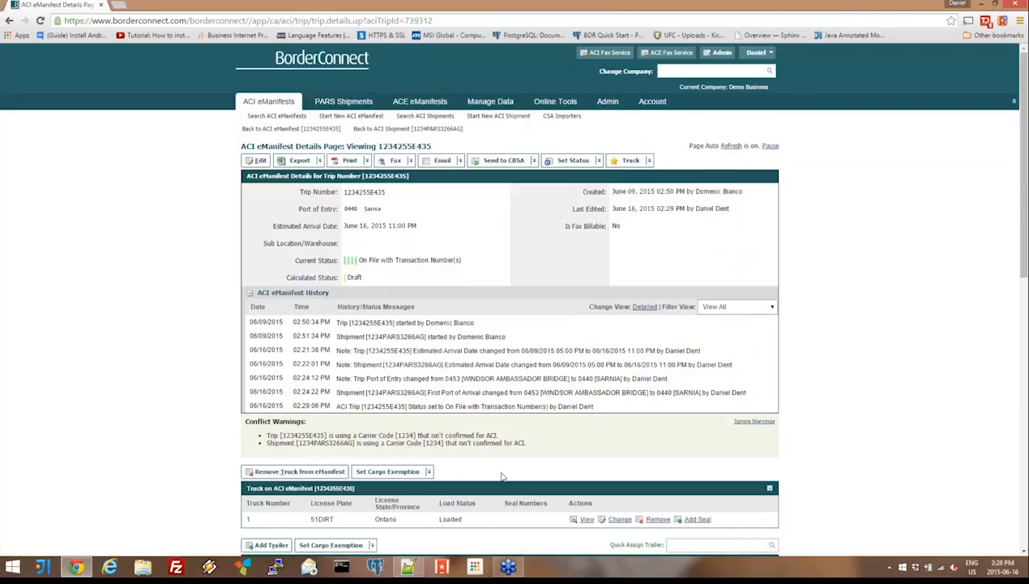
mouse_move(500, 163)
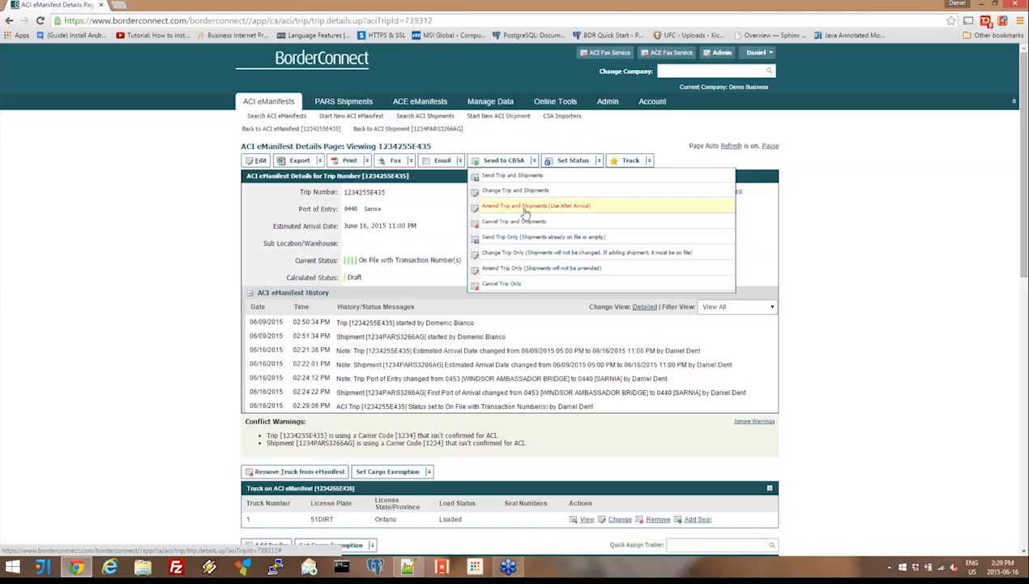
click(564, 209)
click(550, 91)
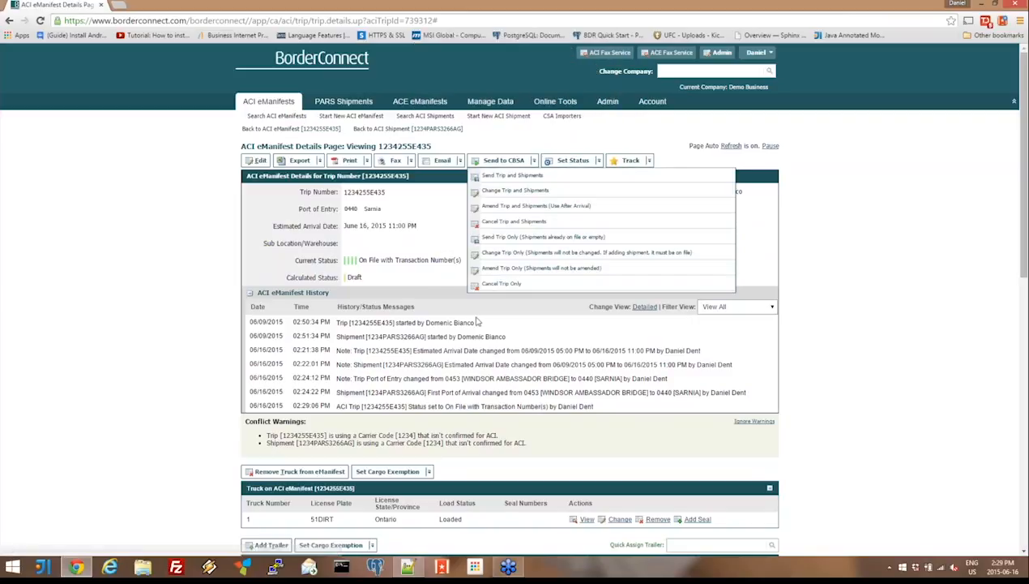
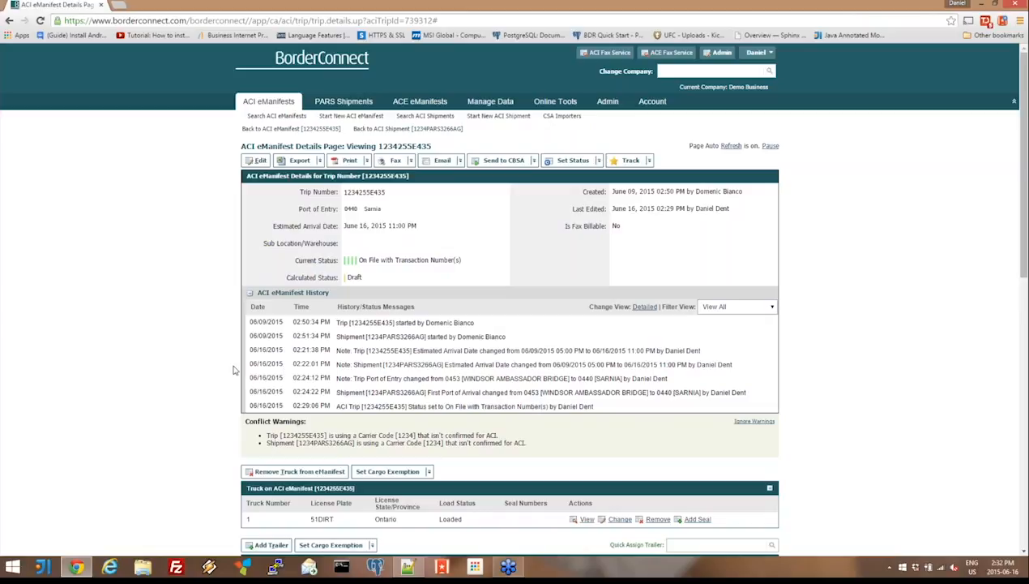
scroll(232, 369, down, 4)
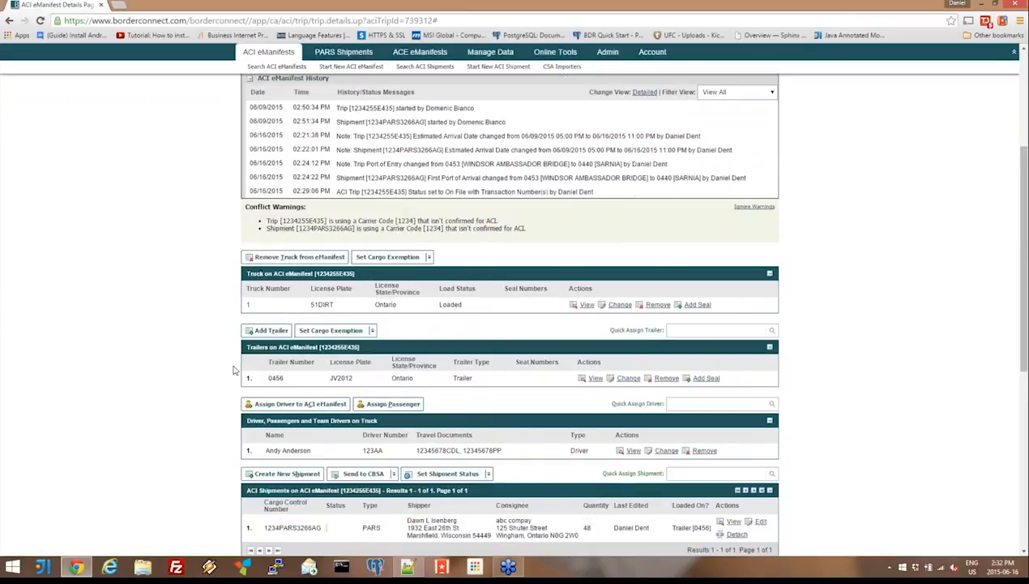
scroll(233, 370, down, 1)
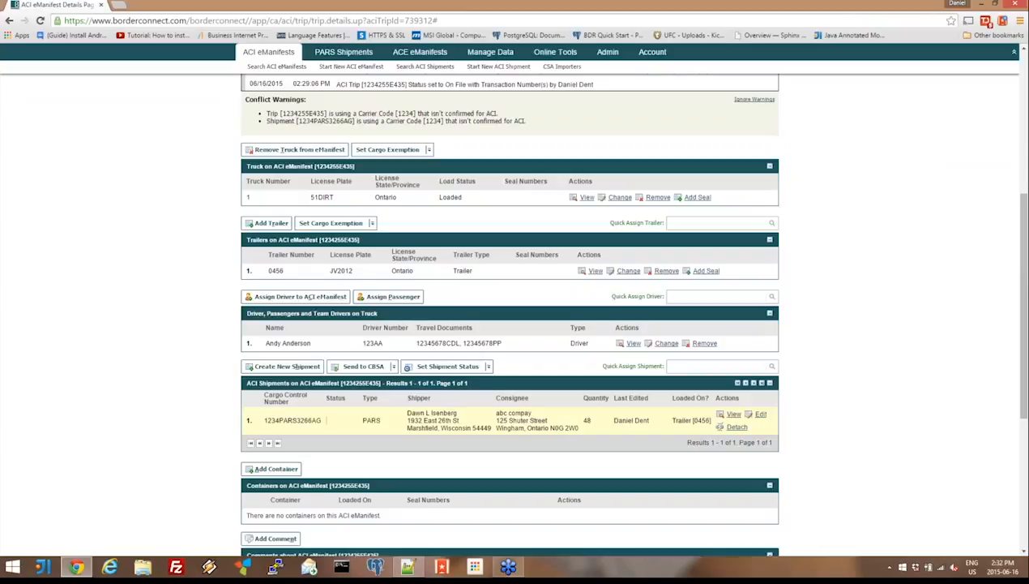
scroll(395, 427, up, 5)
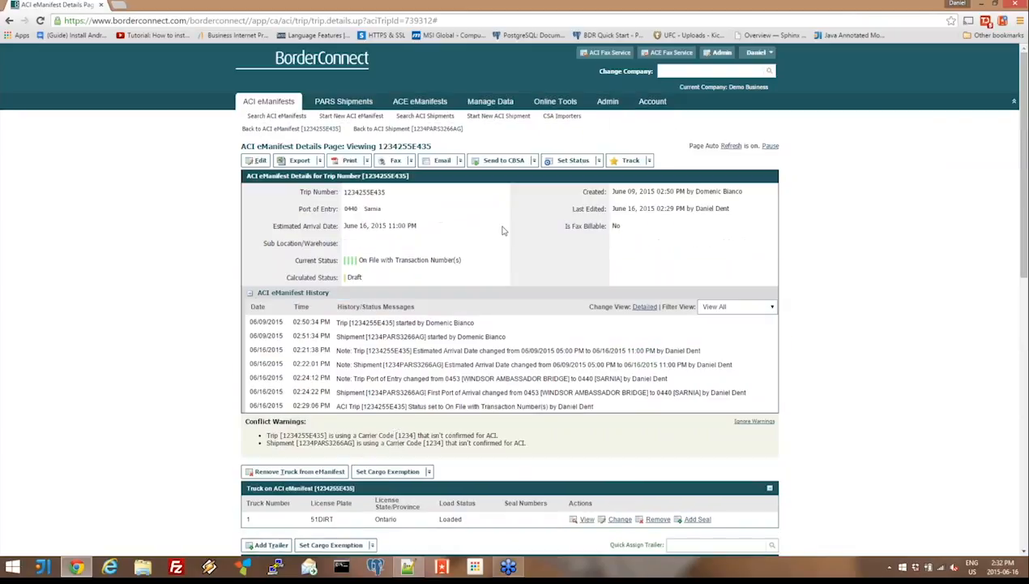
- Start a new ACE shipment and search its consignees for "jen" and its shippers for "jen's"
mouse_move(450, 101)
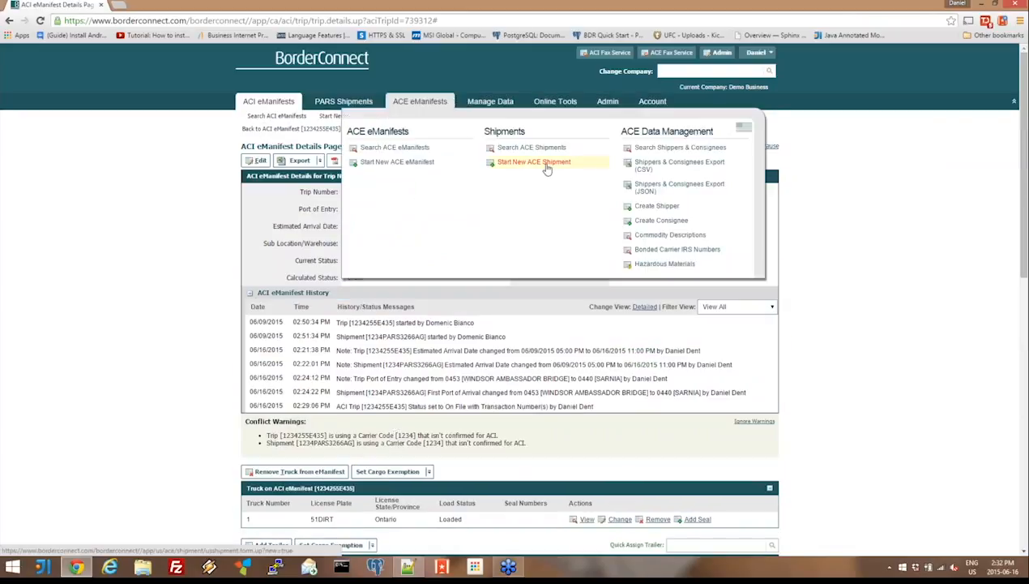
click(547, 164)
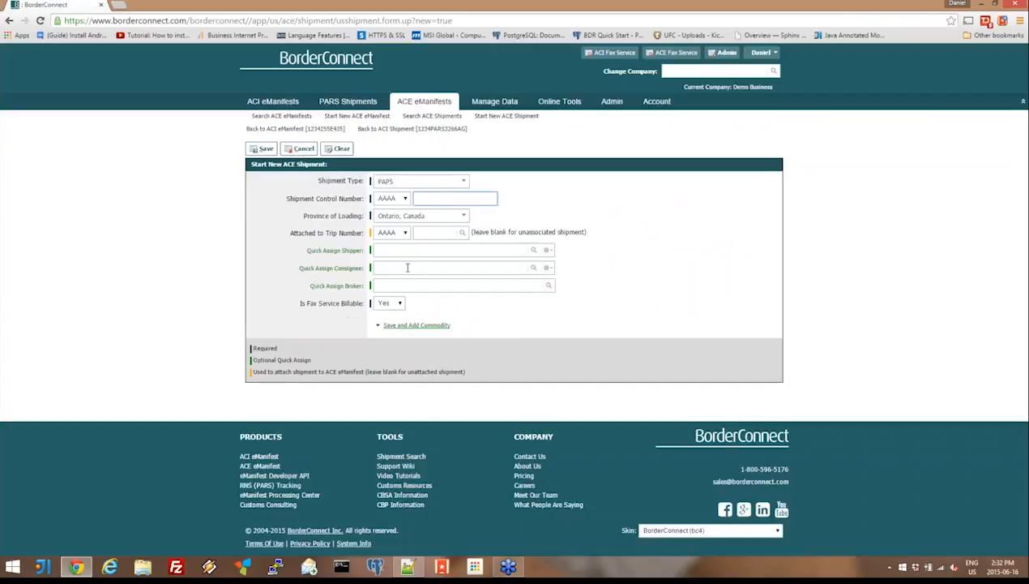
click(406, 268)
text(jen)
click(403, 250)
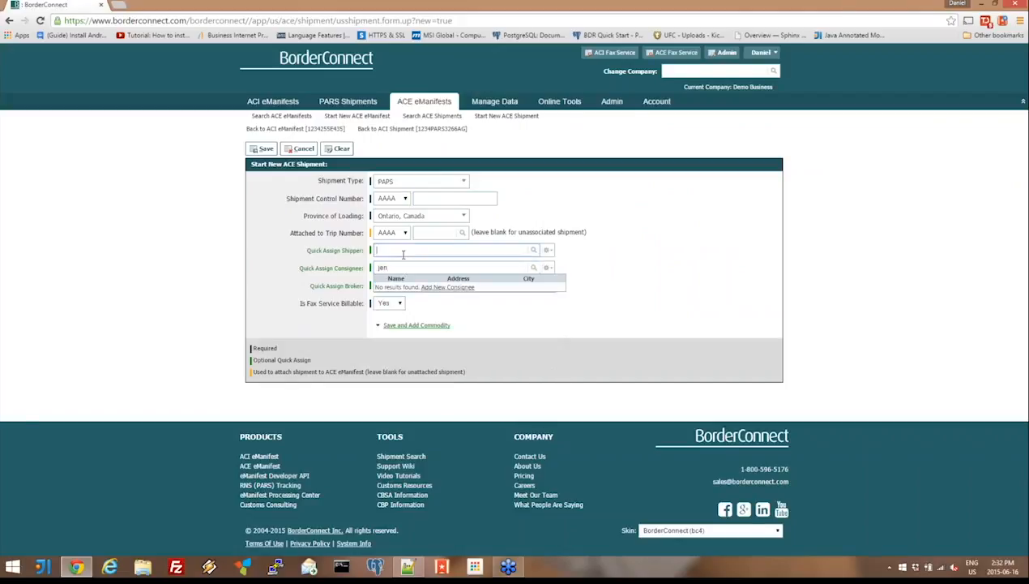
text(jen's)
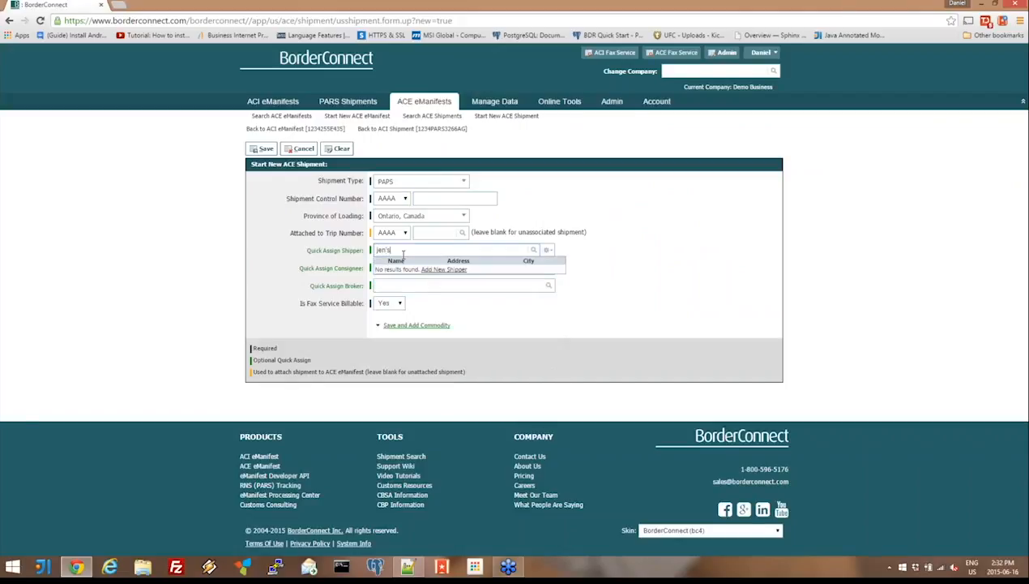
- Clear the shipper and consignee search text and list all available consignees for the ACE shipment
key(BackSpace)
key(BackSpace)
key(BackSpace)
key(BackSpace)
key(BackSpace)
key(BackSpace)
click(390, 268)
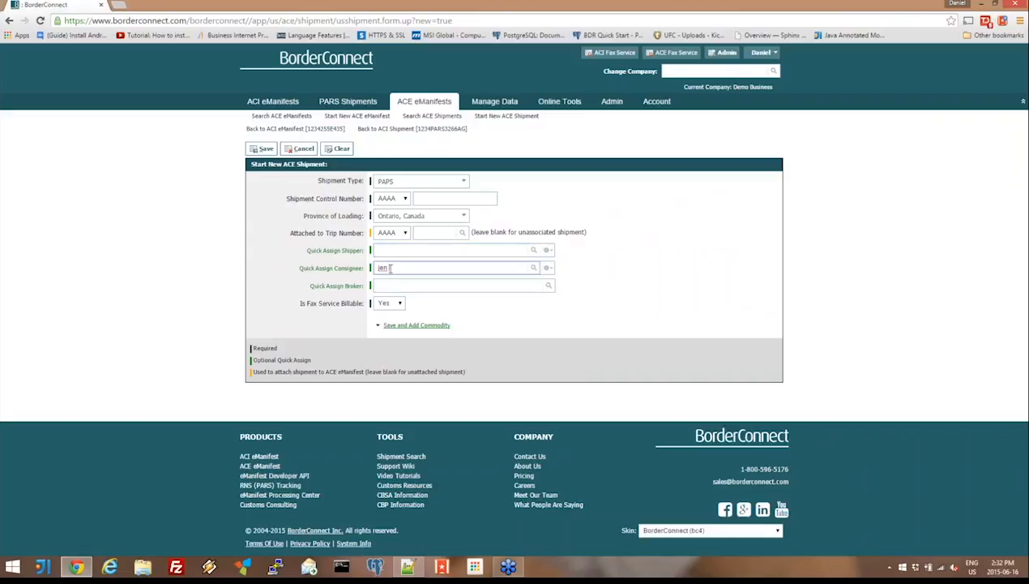
key(BackSpace)
double_click(391, 268)
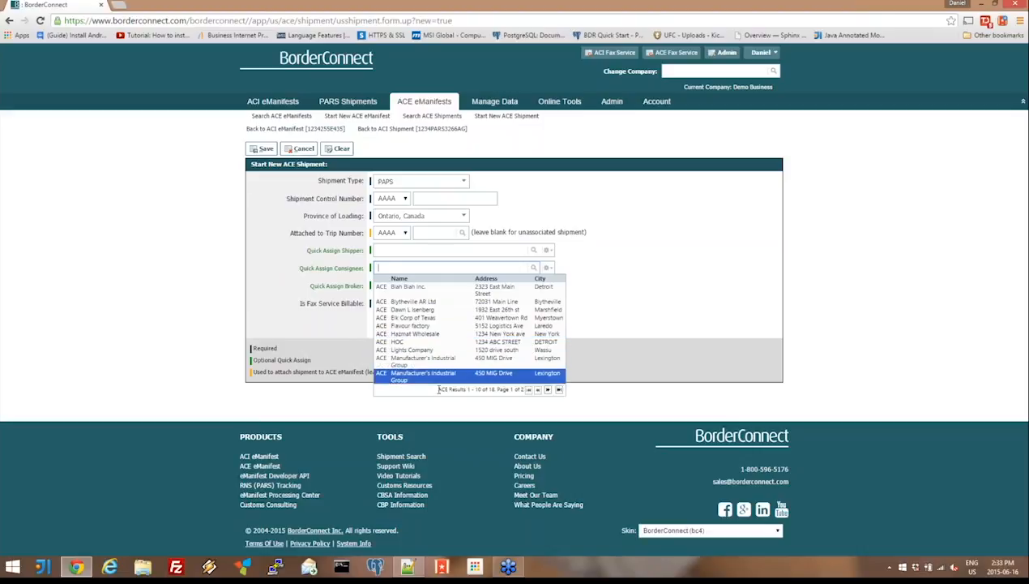
- Look through the company preferences, including the eManifest, ACI shipment and ACE shipment settings, for a shipper/consignee search option
mouse_move(639, 108)
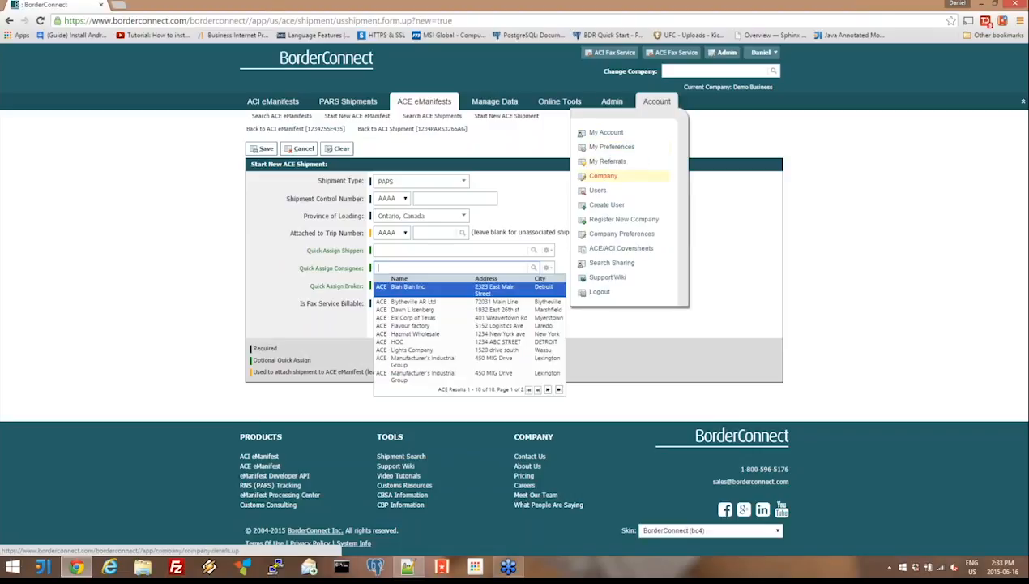
click(635, 235)
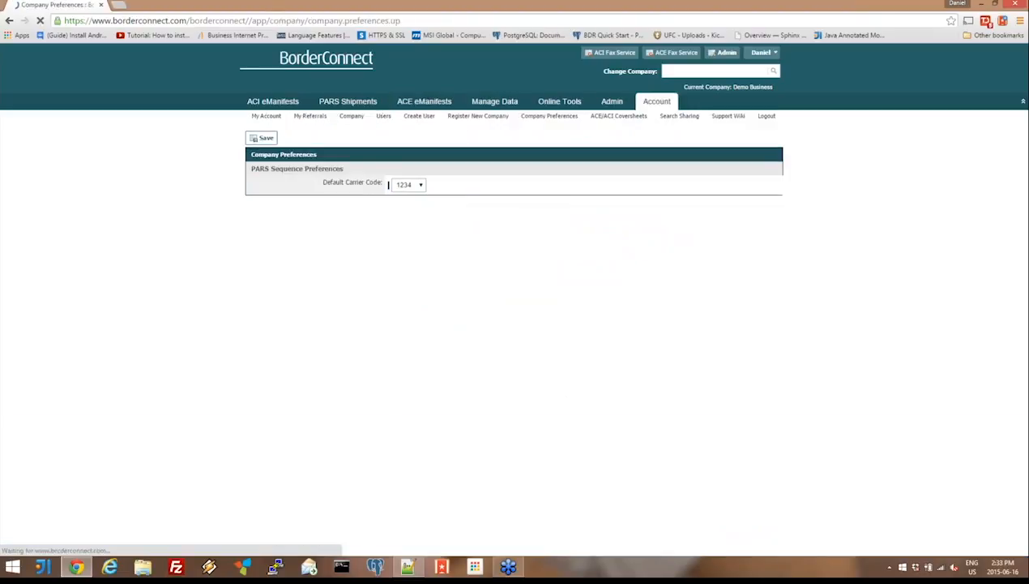
scroll(512, 294, down, 2)
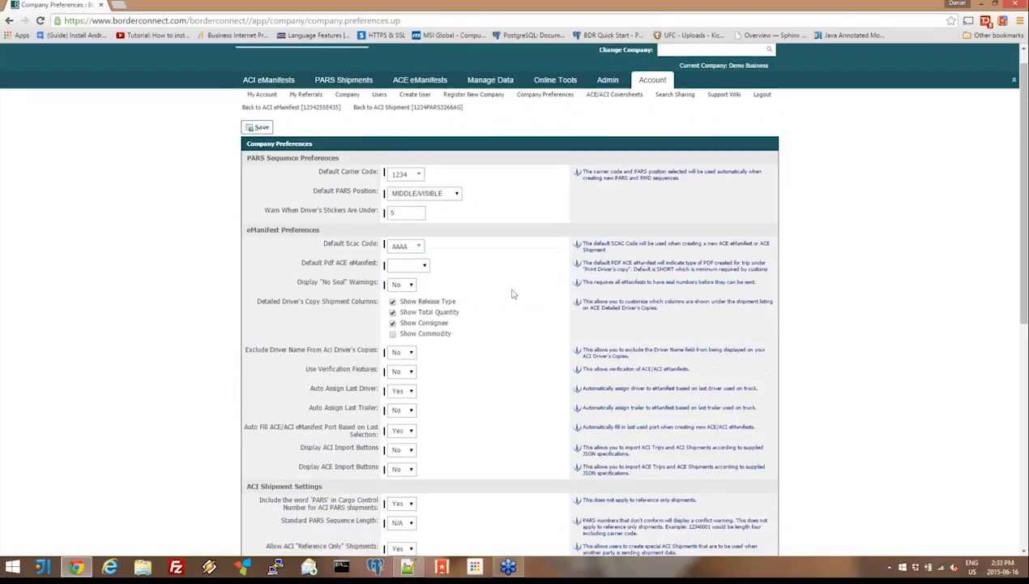
scroll(512, 294, down, 3)
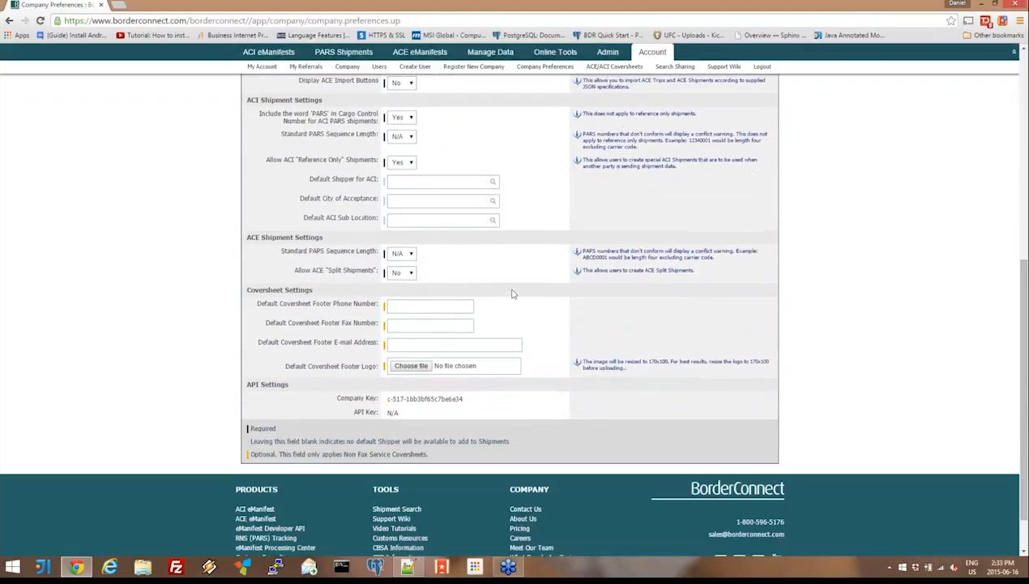
scroll(512, 294, up, 5)
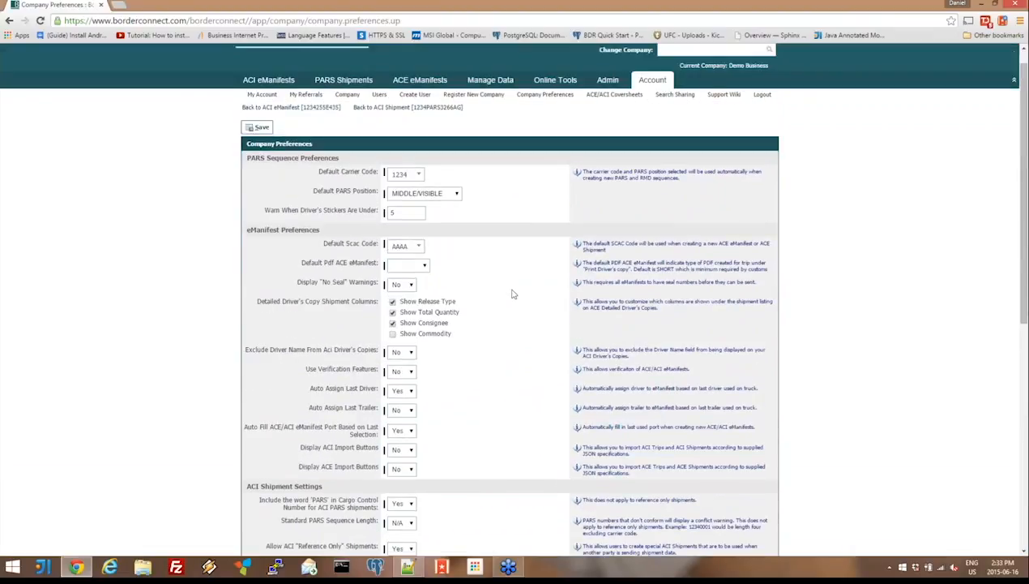
scroll(513, 293, down, 2)
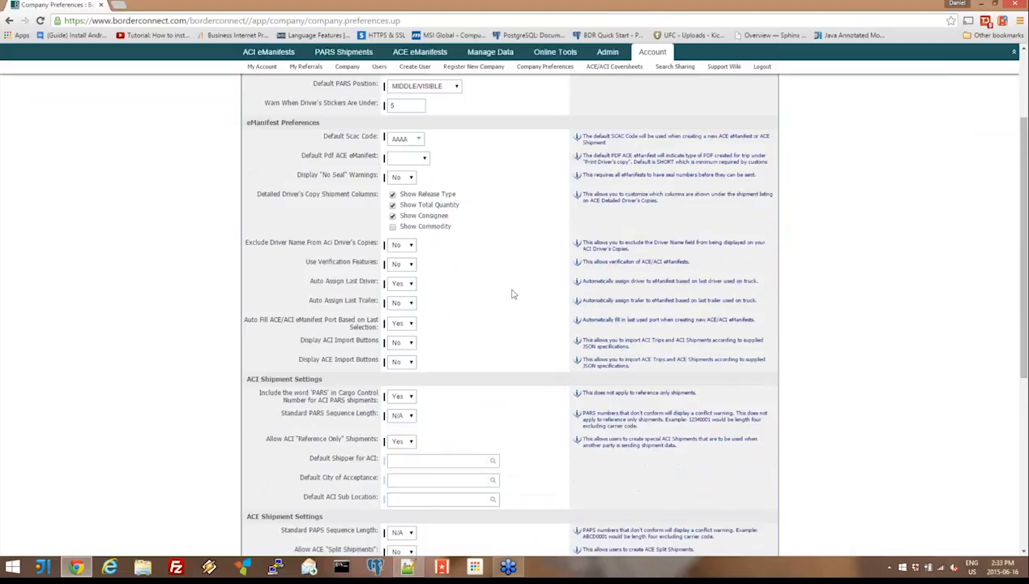
scroll(512, 294, down, 1)
scroll(512, 294, down, 1)
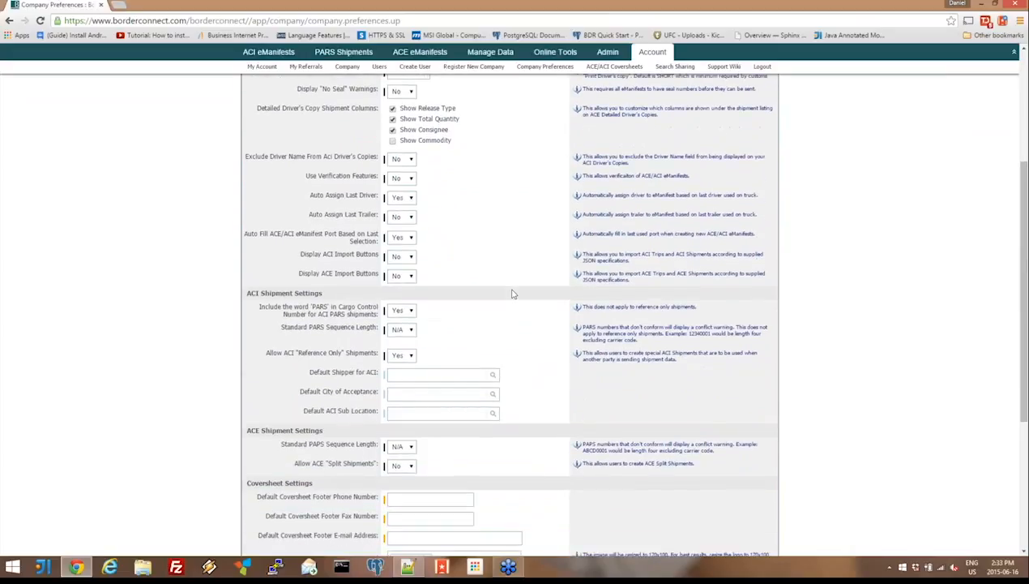
scroll(512, 294, down, 2)
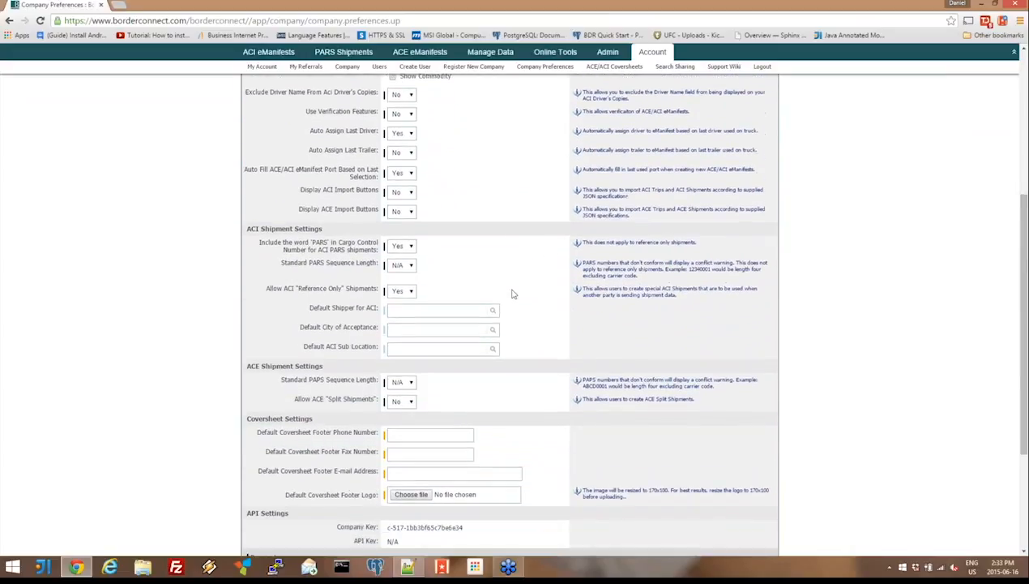
scroll(512, 294, down, 1)
scroll(512, 293, up, 4)
scroll(513, 294, up, 3)
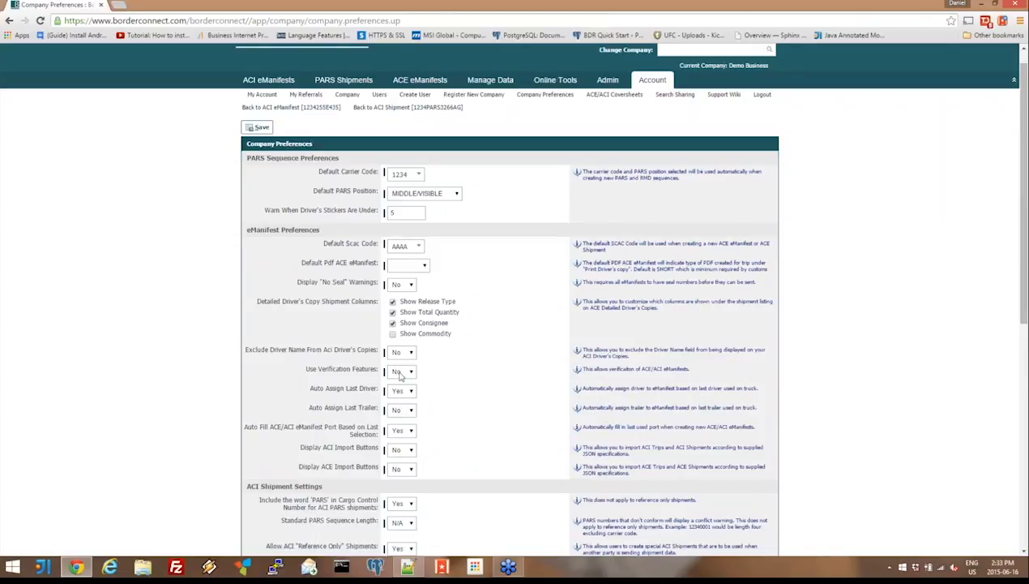
- Set Search ACI Shippers/Consignees from ACE to Yes in the personal preferences and save the profile
click(654, 85)
click(640, 130)
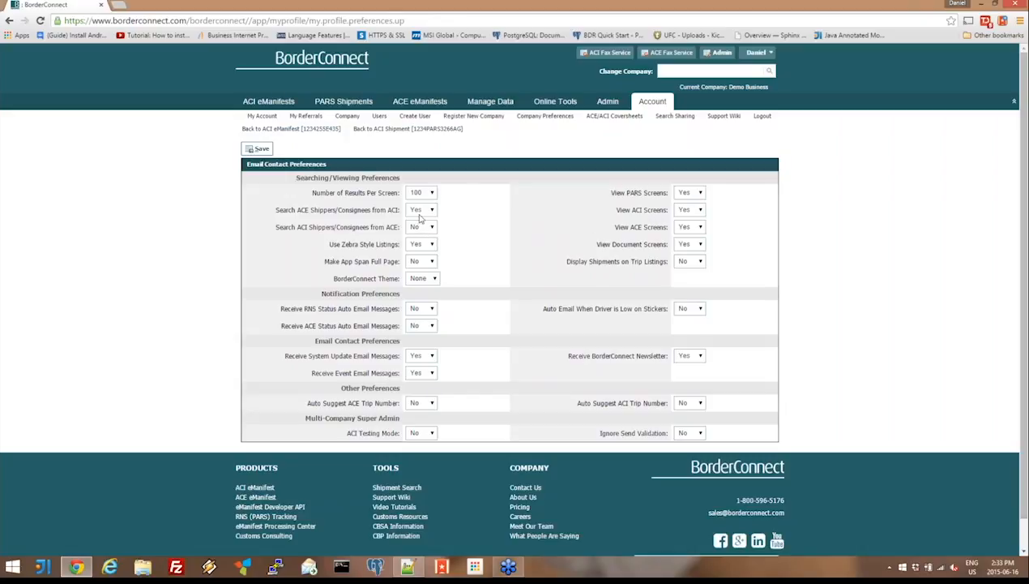
click(417, 229)
click(416, 238)
click(258, 148)
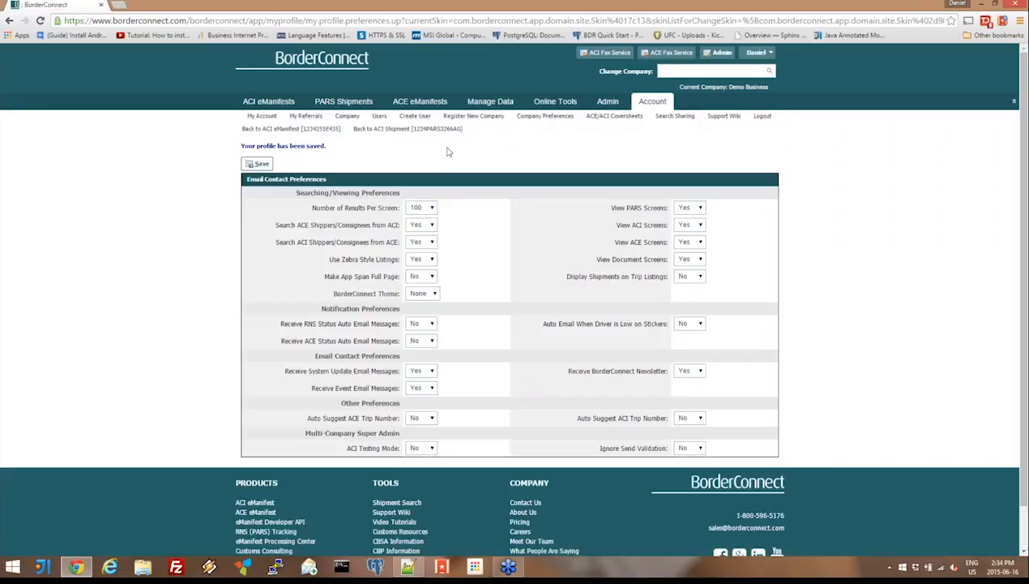
- Start a new ACE shipment, search its shippers for "jen" and "j", and clear the shipper search
mouse_move(420, 101)
click(535, 162)
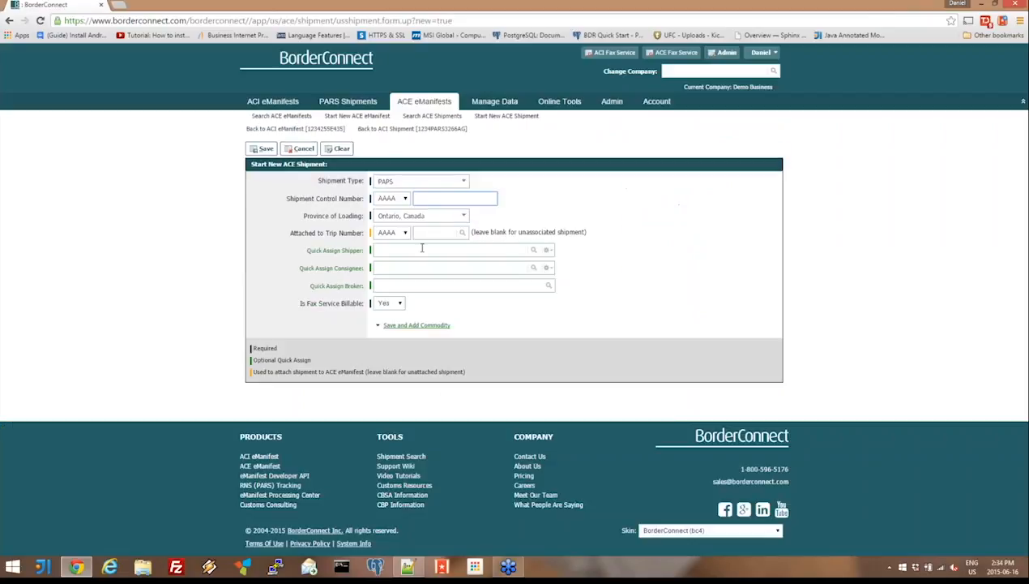
click(409, 252)
text(jen)
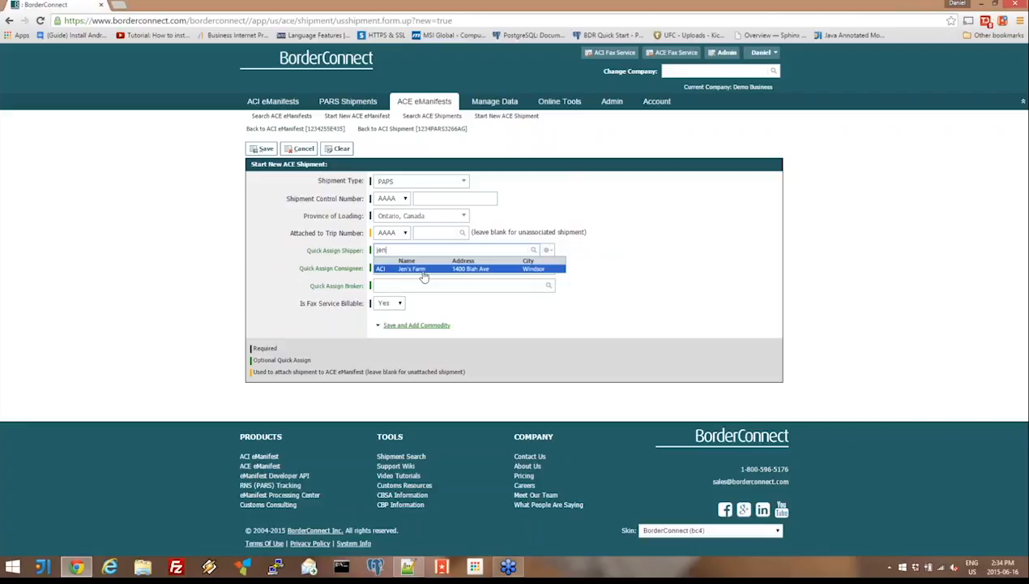
key(BackSpace)
key(BackSpace)
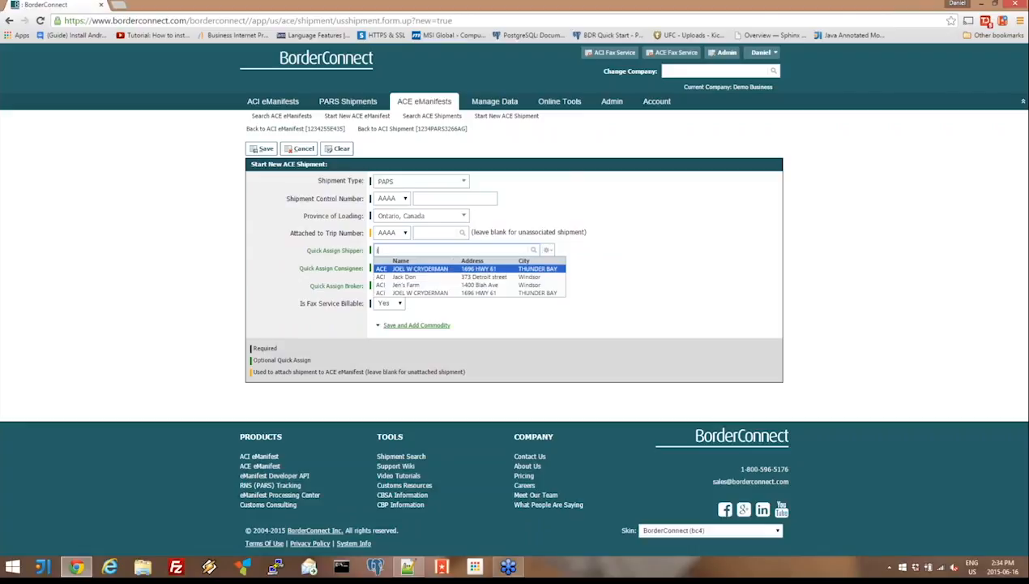
key(BackSpace)
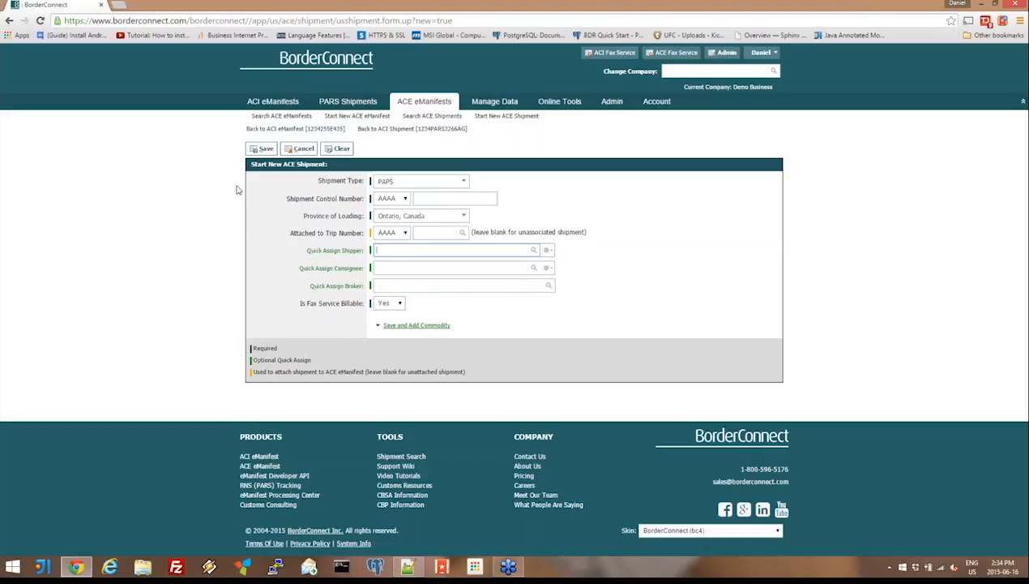
- Reopen the Sarnia trip with truck 1 and trailer 0456 from the ACI eManifest search and look over its details
click(269, 103)
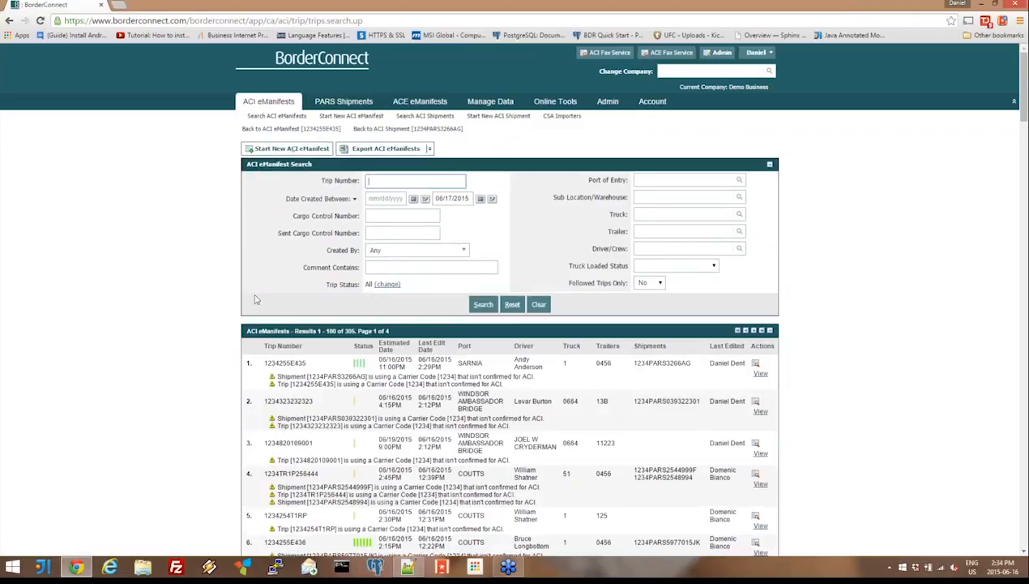
click(364, 366)
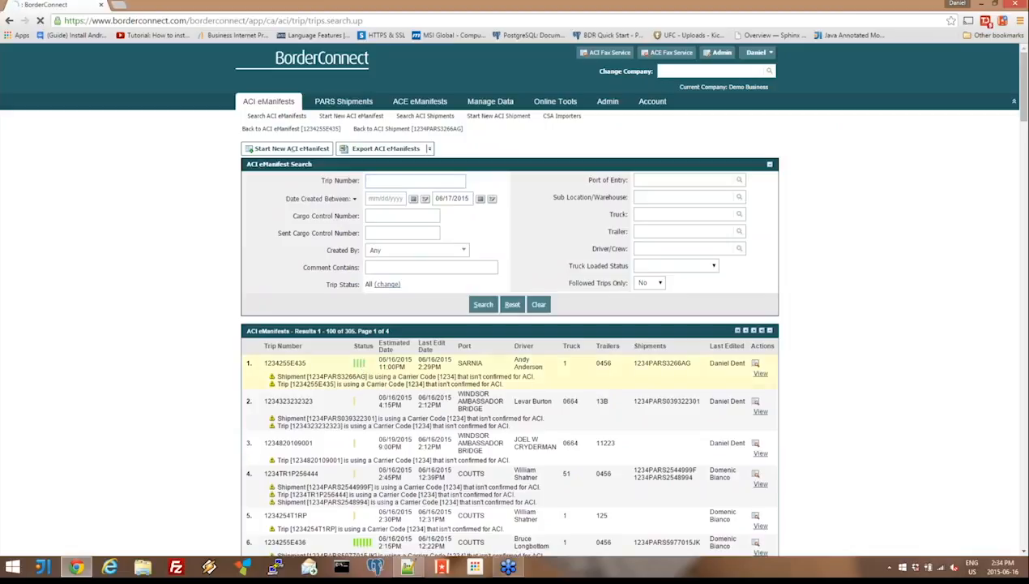
scroll(202, 183, down, 4)
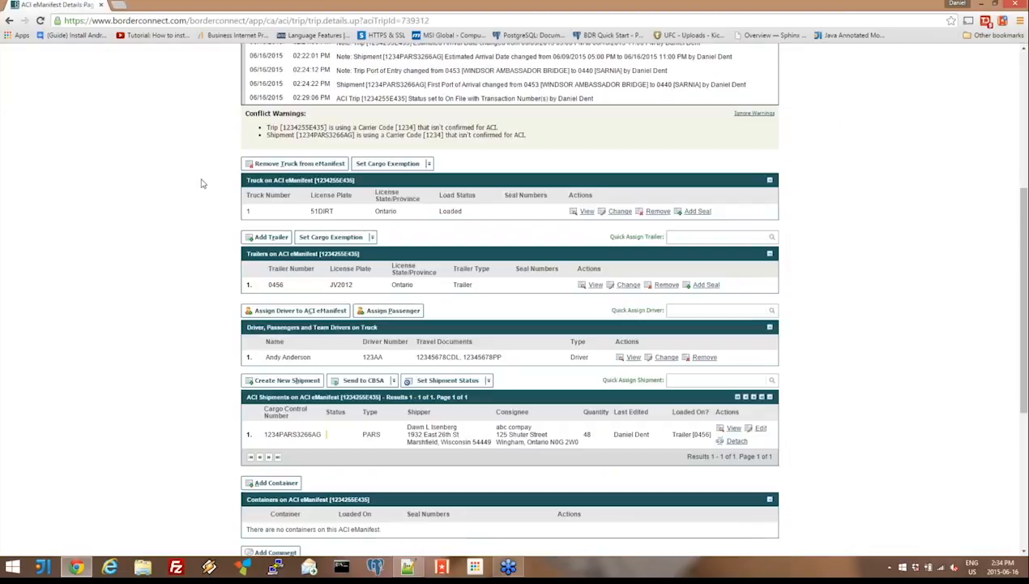
scroll(203, 183, up, 3)
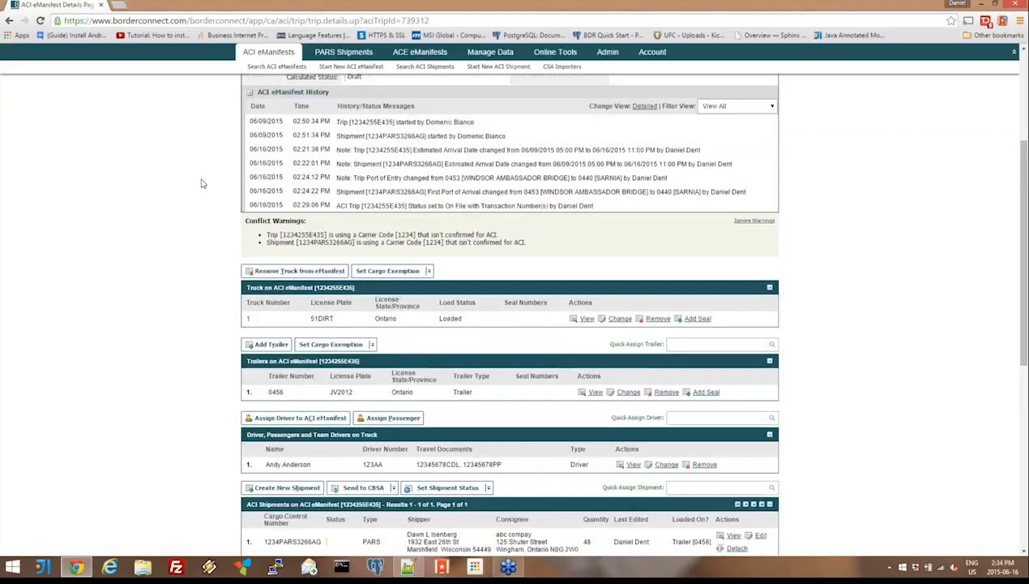
- Add seal number 32121212 to truck 1 on the ACI eManifest and save it
scroll(203, 183, down, 1)
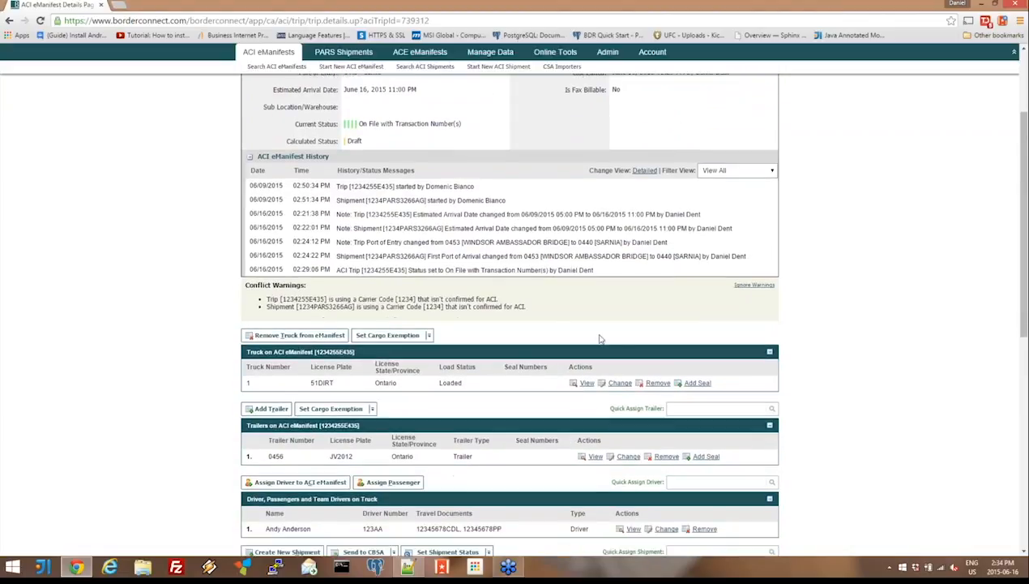
click(697, 383)
text(32121212)
click(262, 149)
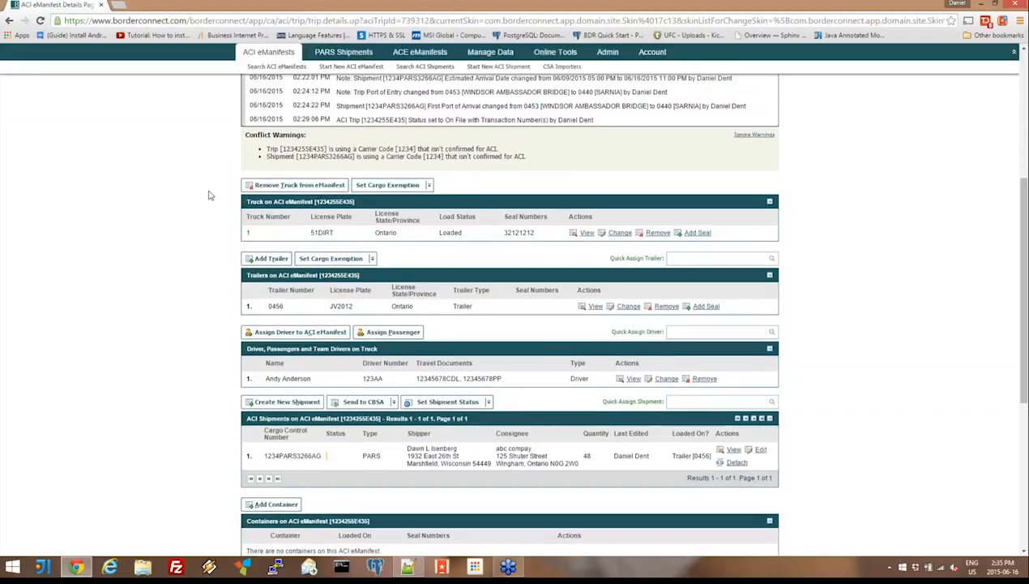
- Track the ACI eManifest without a note and look over its updated details page
scroll(209, 195, up, 5)
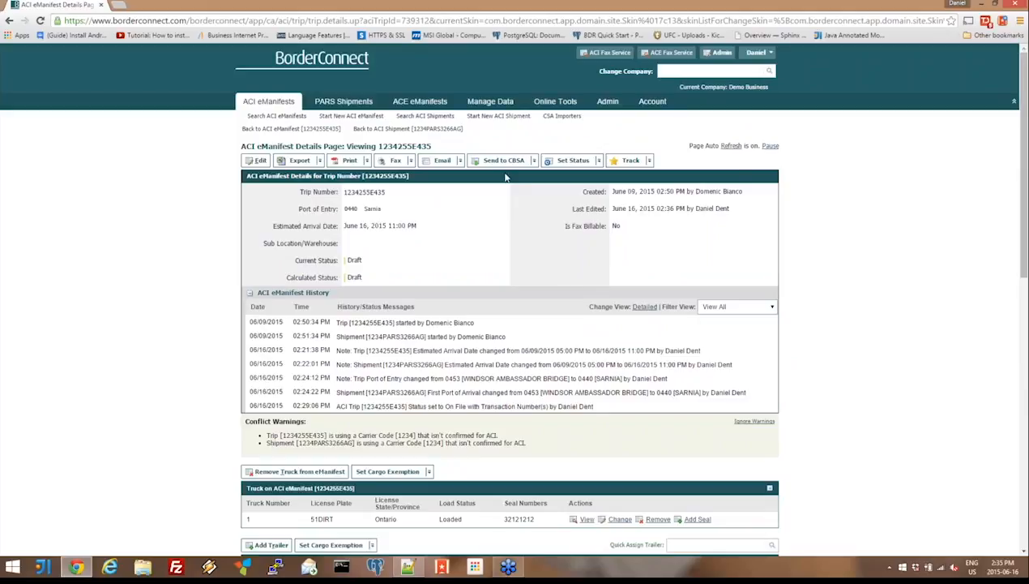
mouse_move(519, 158)
click(633, 165)
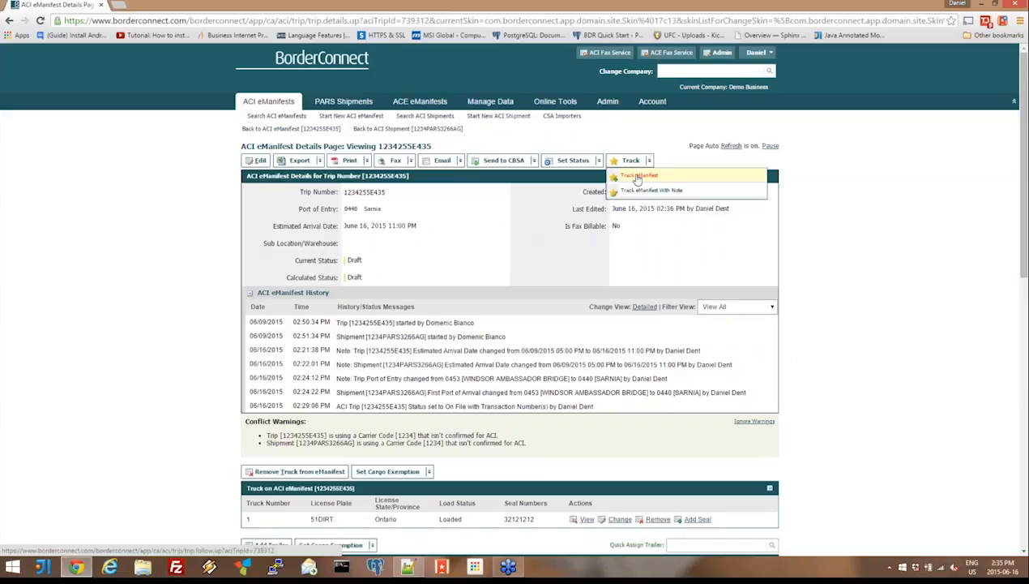
click(637, 177)
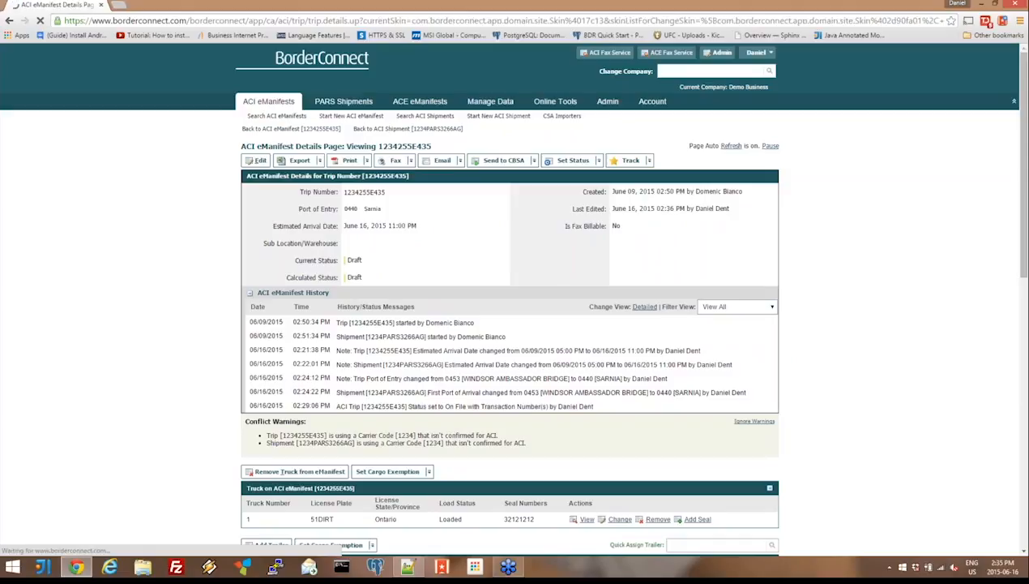
scroll(137, 195, down, 4)
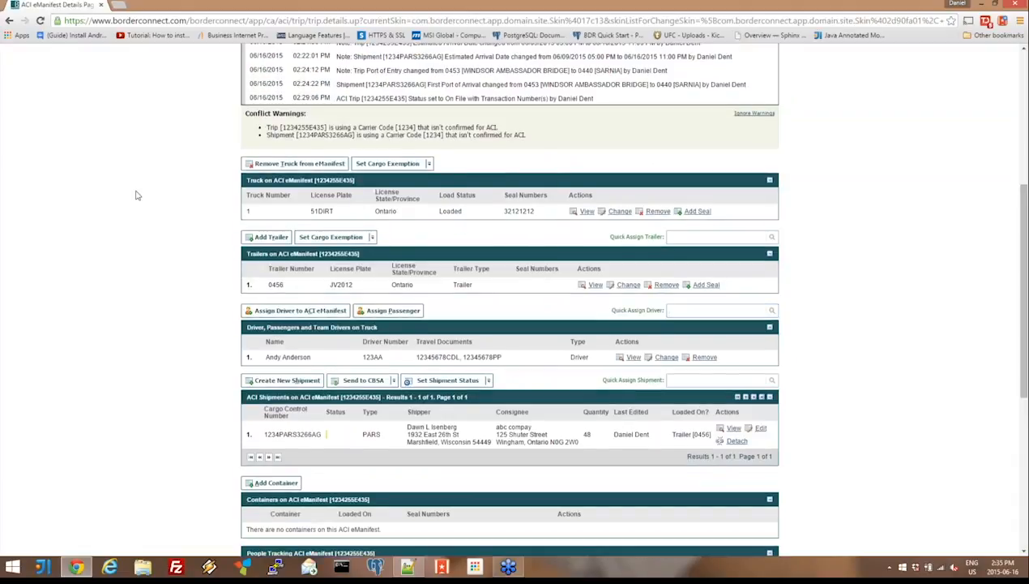
scroll(137, 195, up, 1)
scroll(137, 195, up, 1)
scroll(137, 195, up, 2)
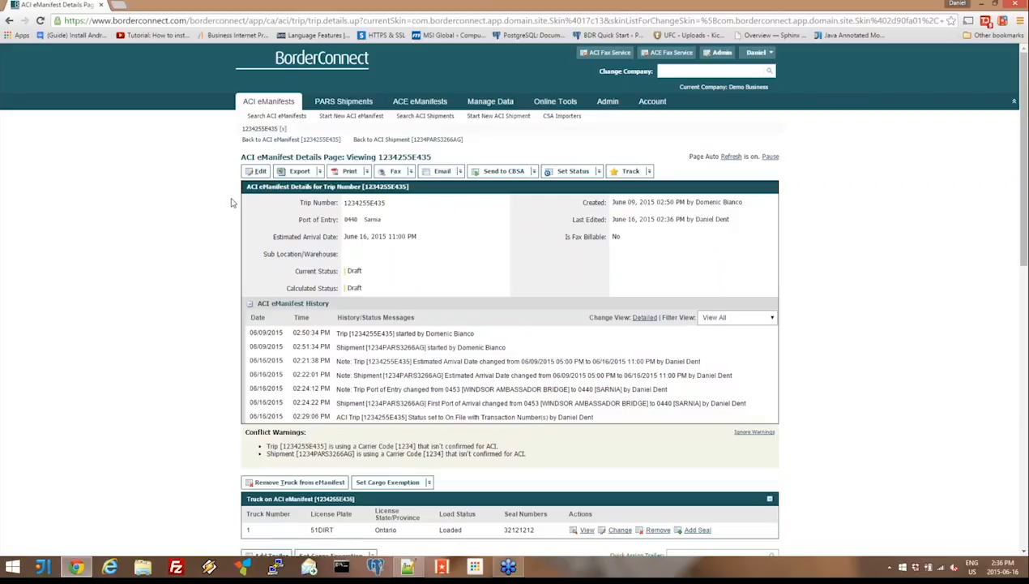
- Open released shipment 1234PARS382669 from the PARS shipments list
click(319, 173)
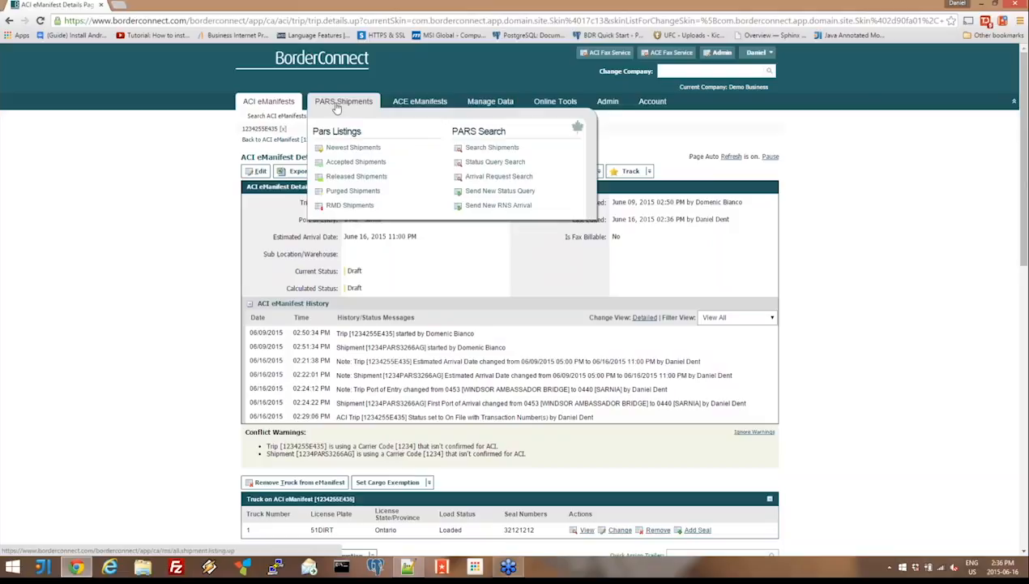
click(336, 108)
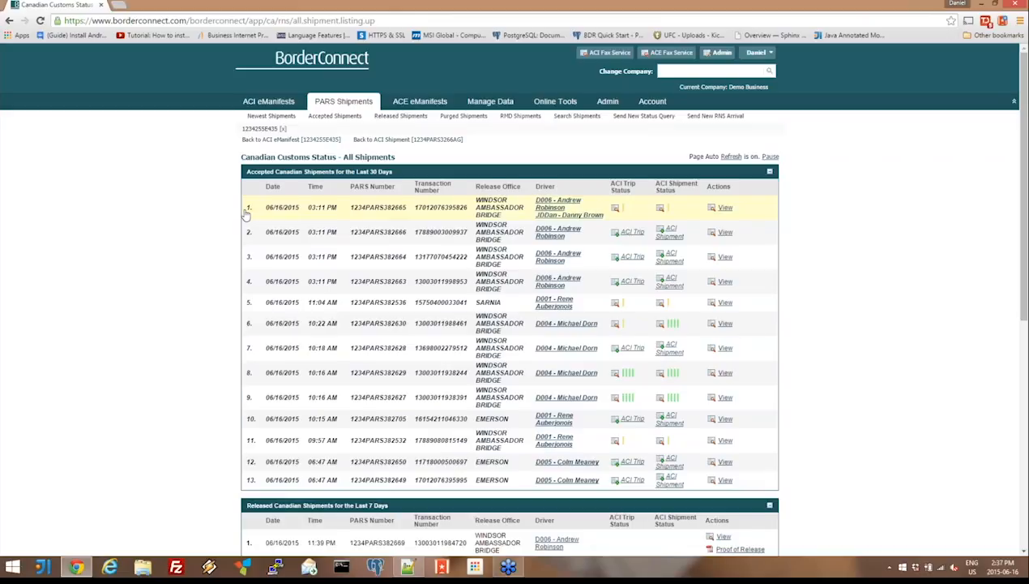
scroll(248, 215, down, 4)
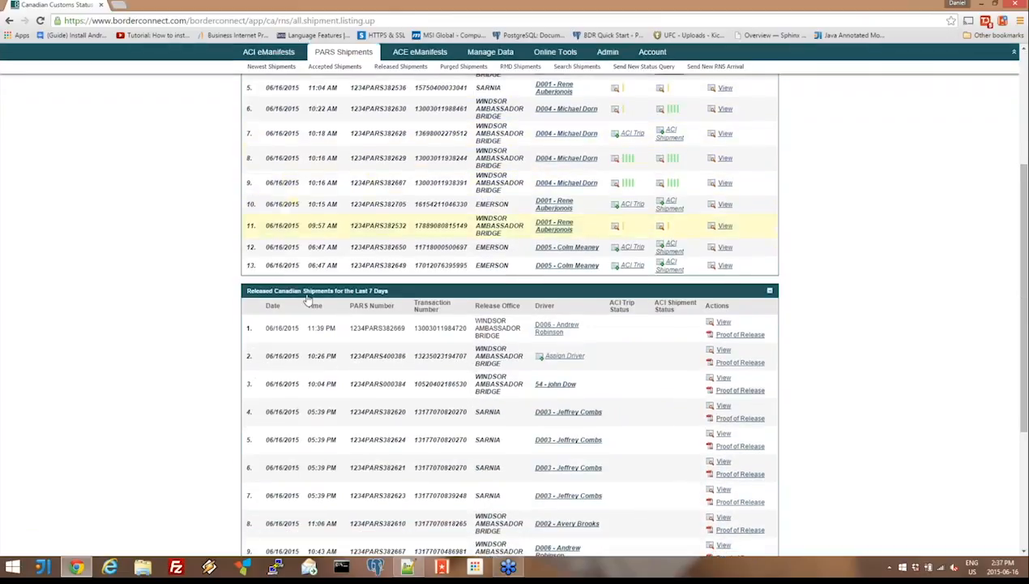
click(381, 328)
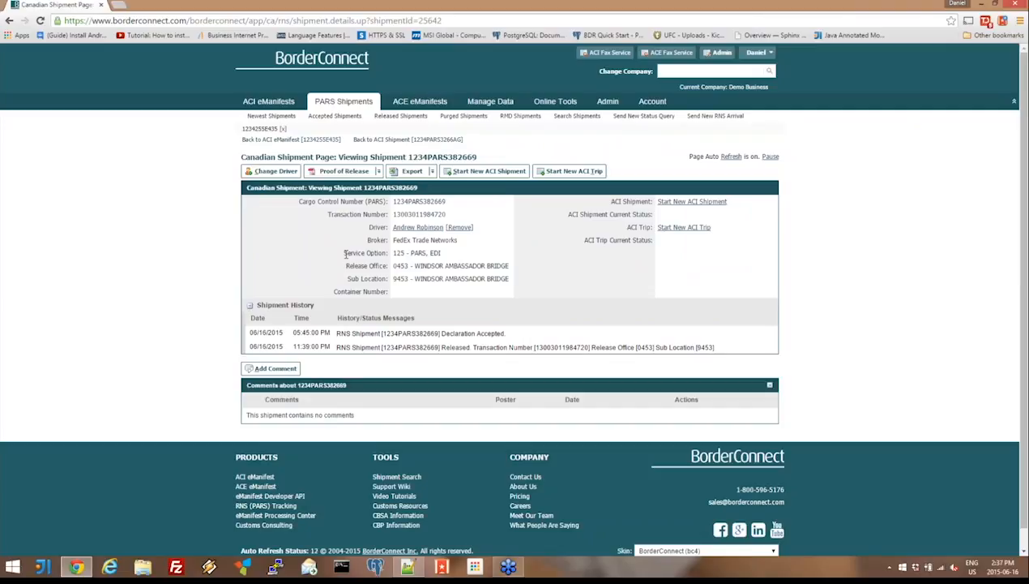
- View the printable proof of release for shipment 1234PARS382669 and close the report
click(355, 173)
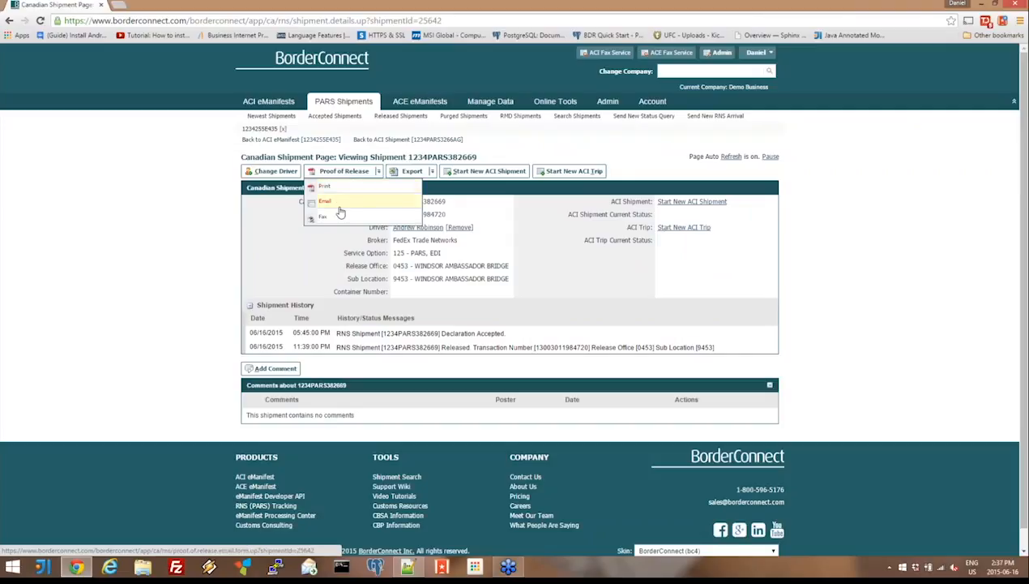
click(339, 187)
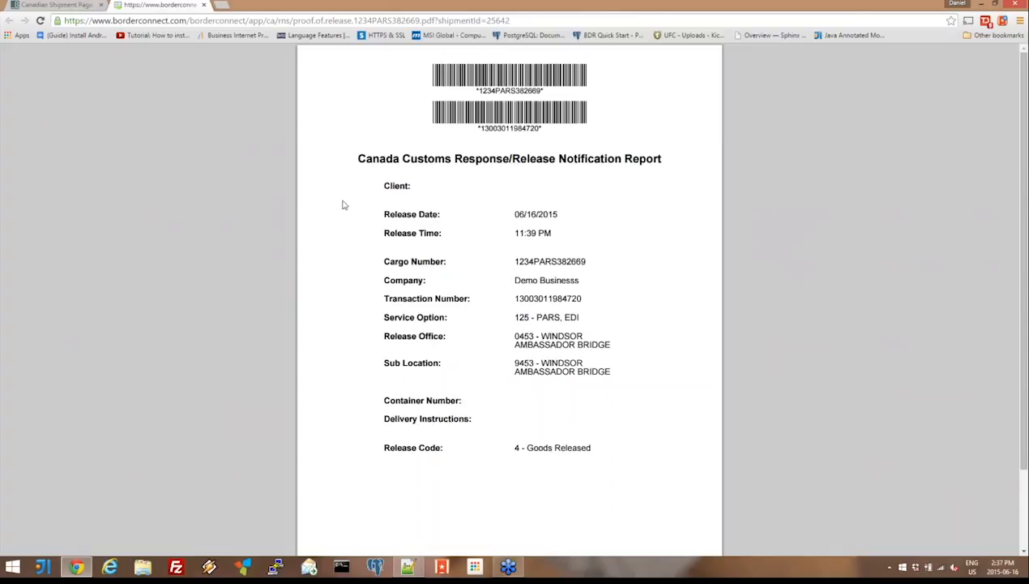
click(204, 6)
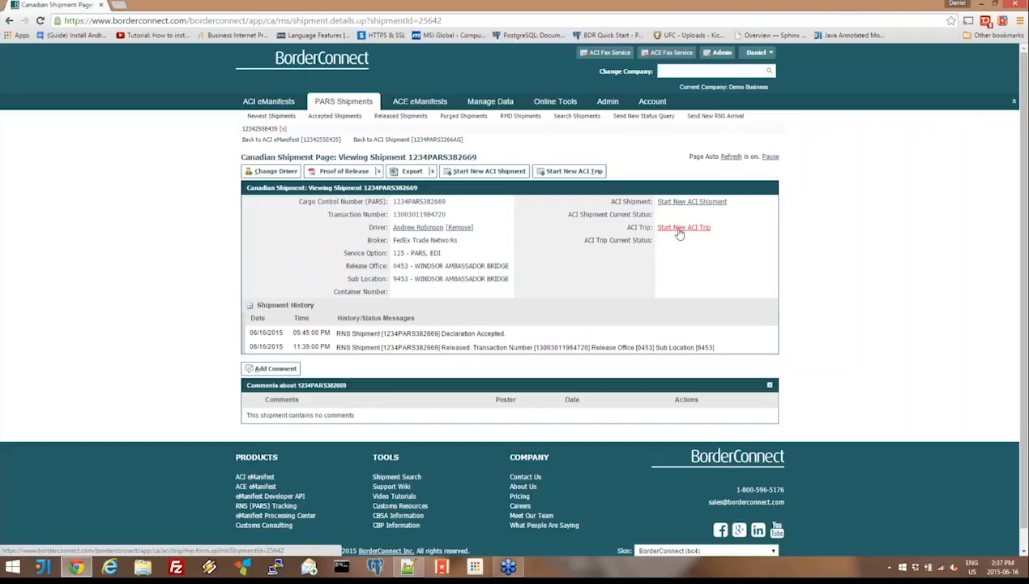
click(354, 111)
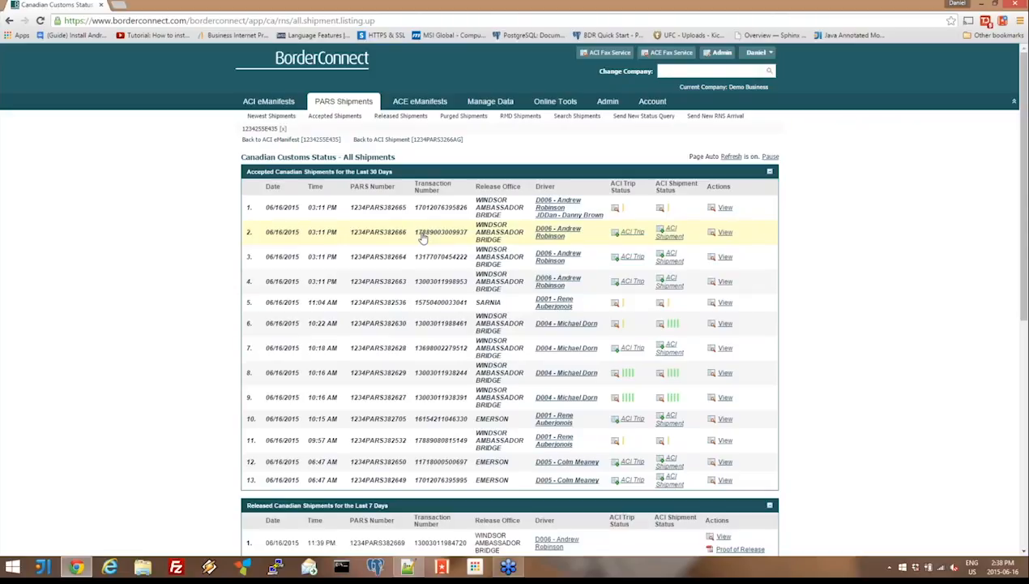
click(632, 233)
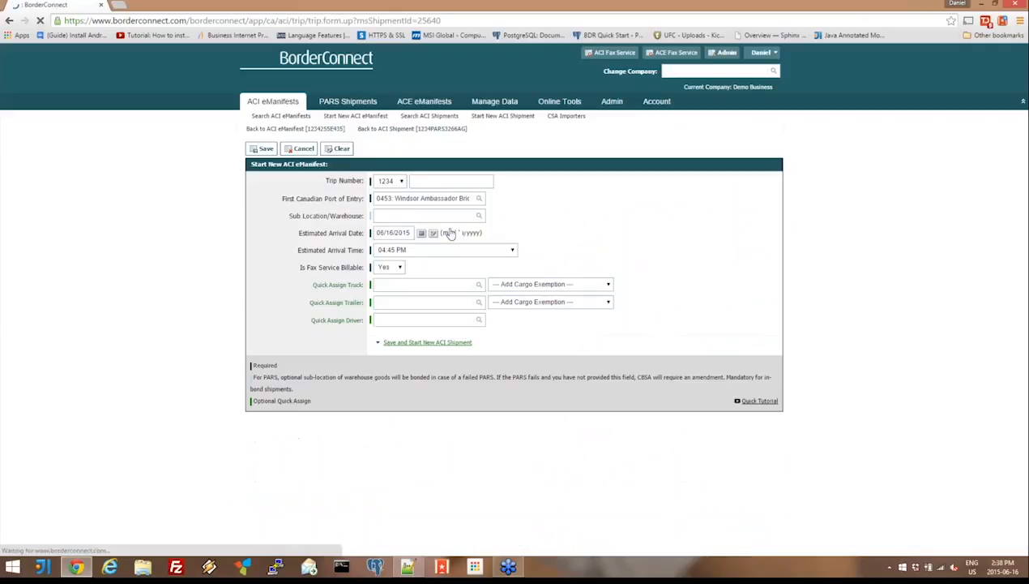
text(23232323112)
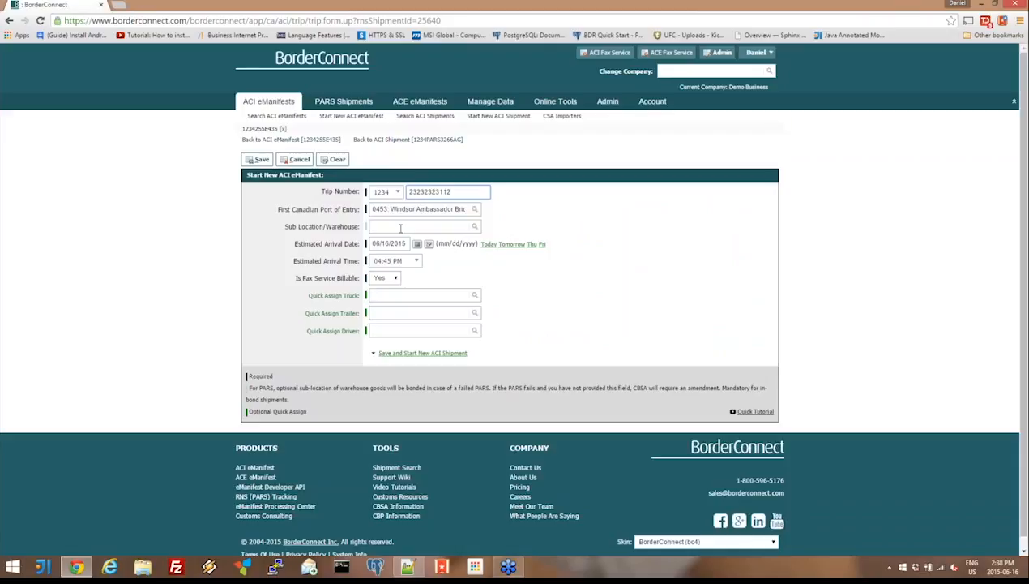
- Assign truck 1, trailer 12 and a FAST-approved driver to the trip, saving it and starting a new ACI shipment
click(396, 295)
text(1)
click(407, 342)
click(405, 313)
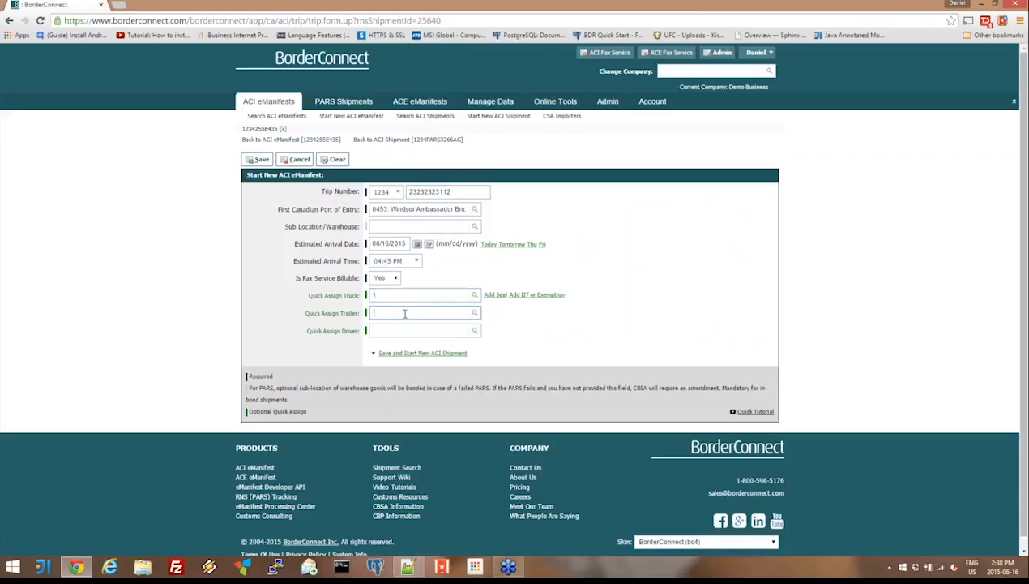
text(12)
click(408, 379)
click(396, 329)
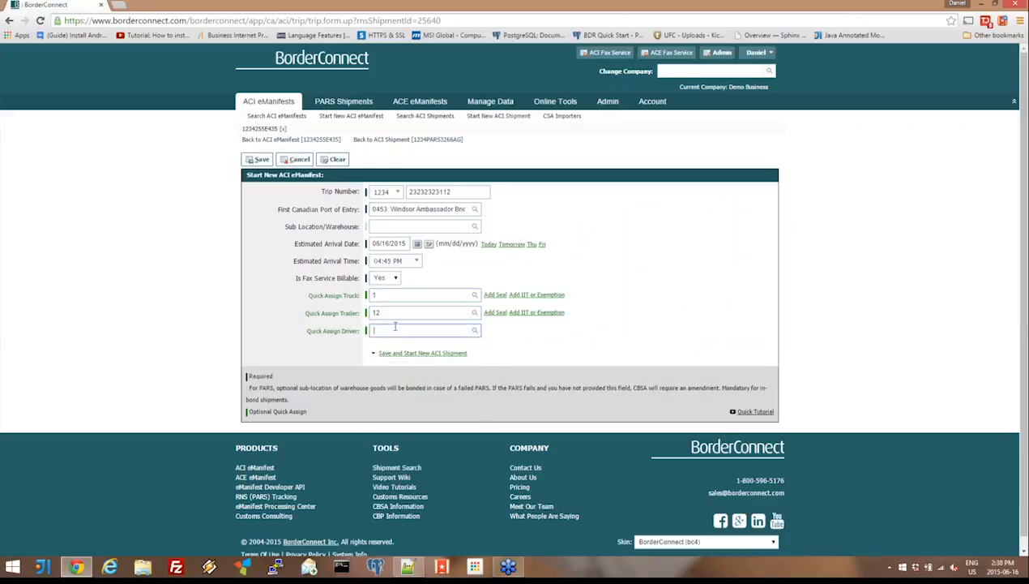
click(412, 413)
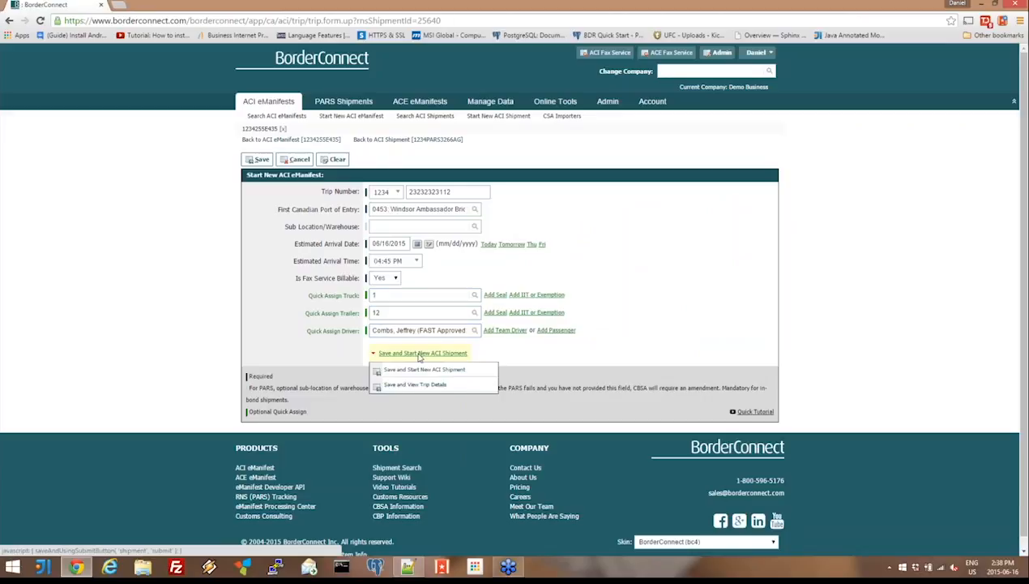
click(420, 355)
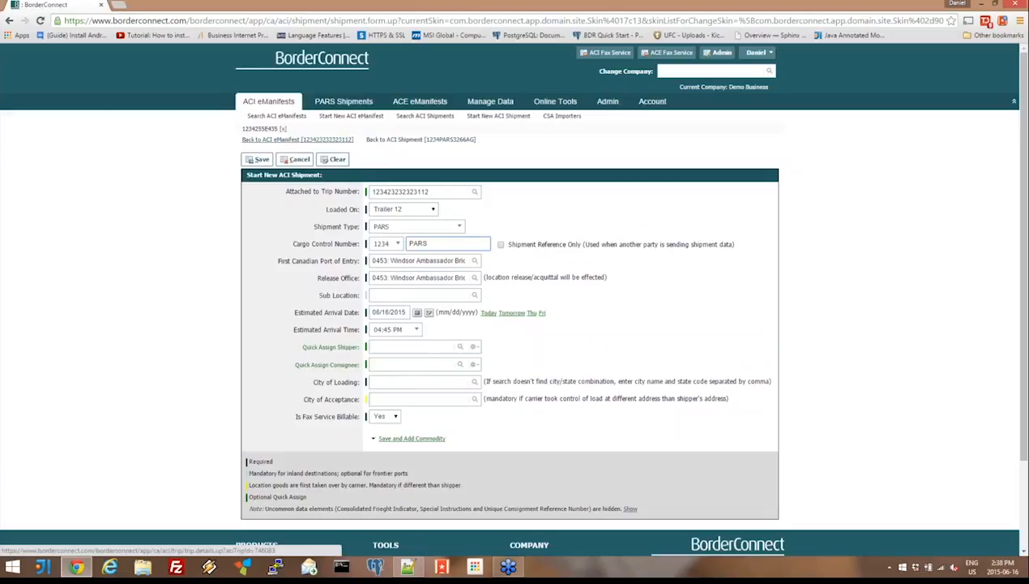
- Return to the new ACI eManifest and accept starting an ACI shipment for RNS shipment 1234PARS382666
click(297, 140)
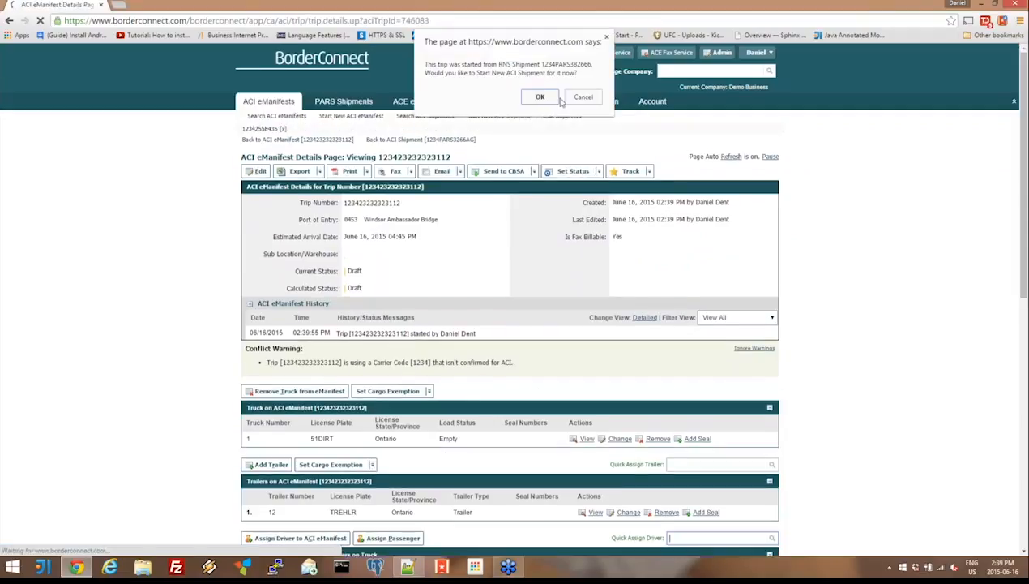
click(545, 97)
mouse_move(551, 100)
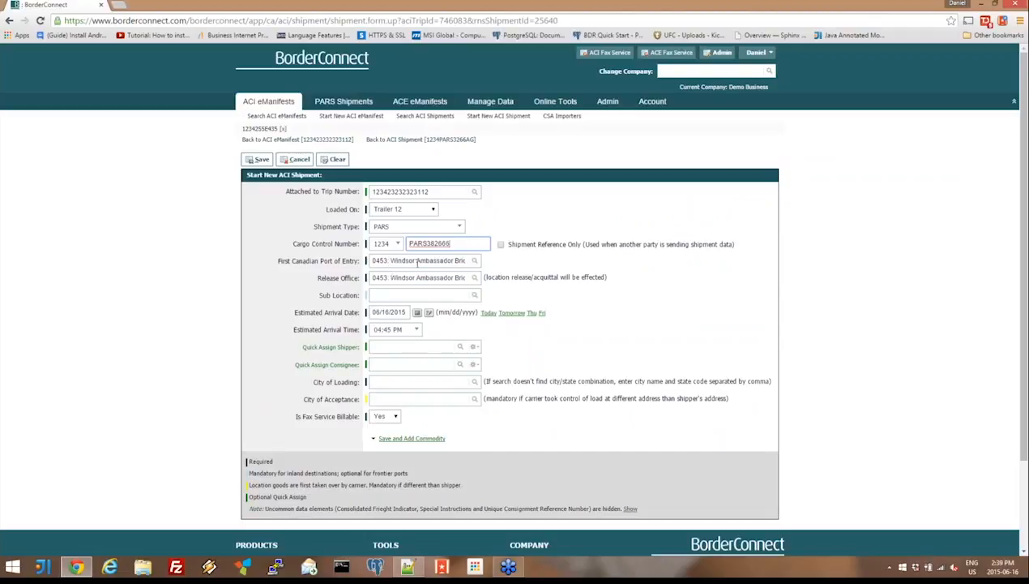
- Assign shipper Elk Corp of Texas and consignee Canadian Lava Co. to the ACI shipment, and save it to add a commodity
click(385, 348)
click(446, 262)
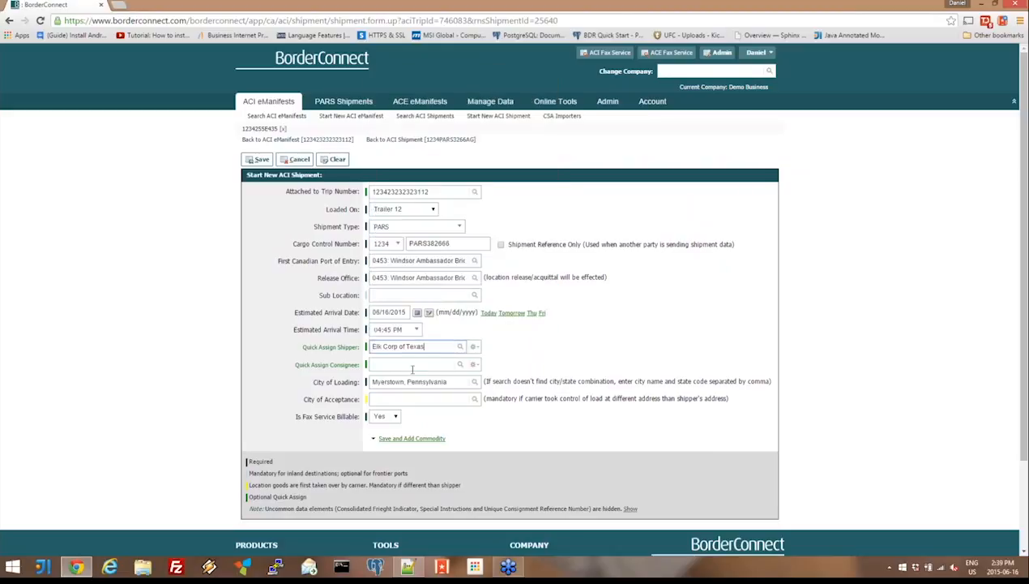
click(398, 367)
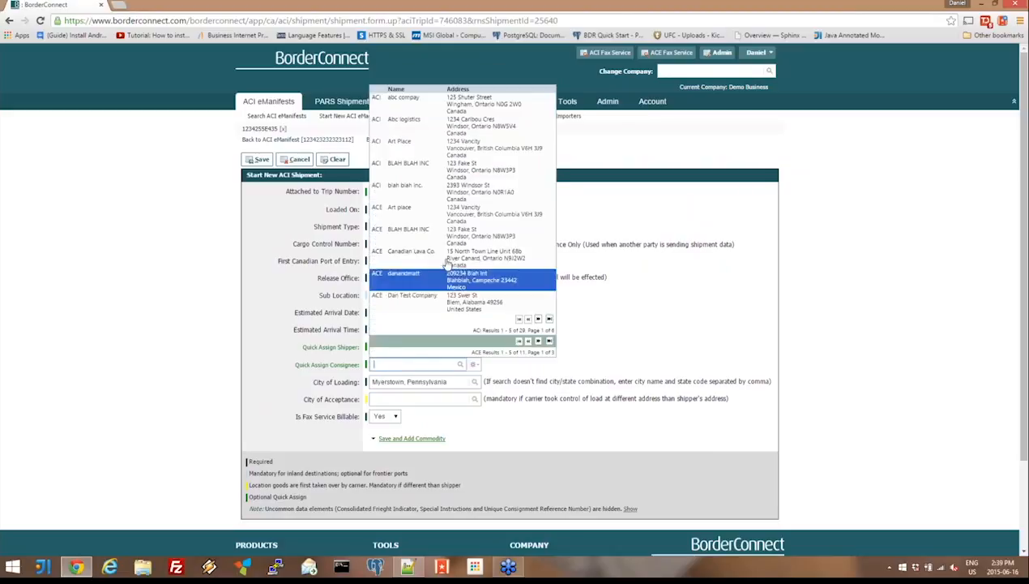
click(438, 275)
click(417, 441)
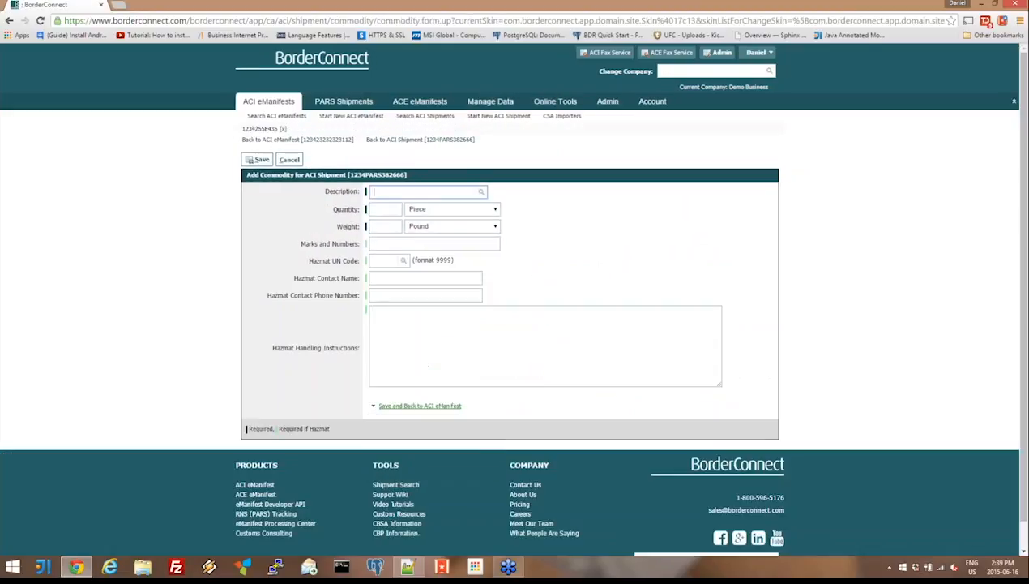
- Add a commodity of aerospace parts with 13 pallets weighing 29291 pounds to the ACI shipment and save it
click(425, 235)
click(390, 211)
text(13)
click(385, 226)
text(29291)
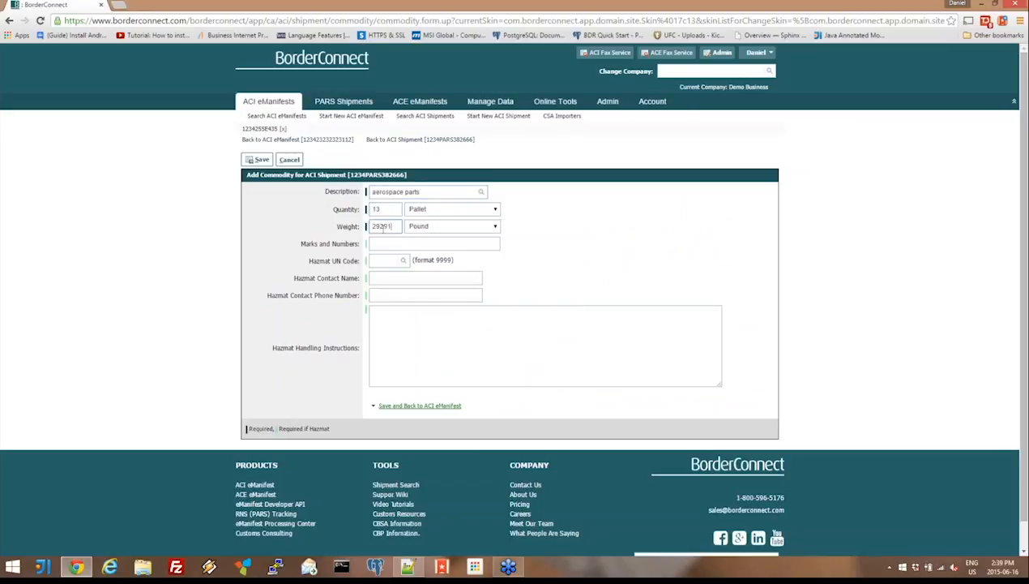
click(256, 159)
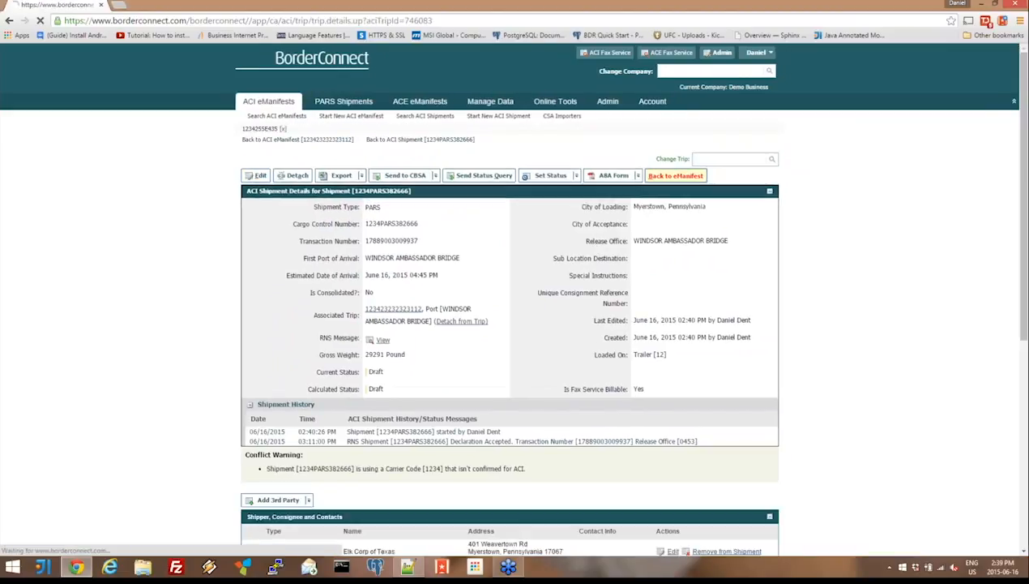
- Look over the new ACI eManifest's truck, trailer, driver and shipment details and its options for sending to CBSA
scroll(509, 163, down, 3)
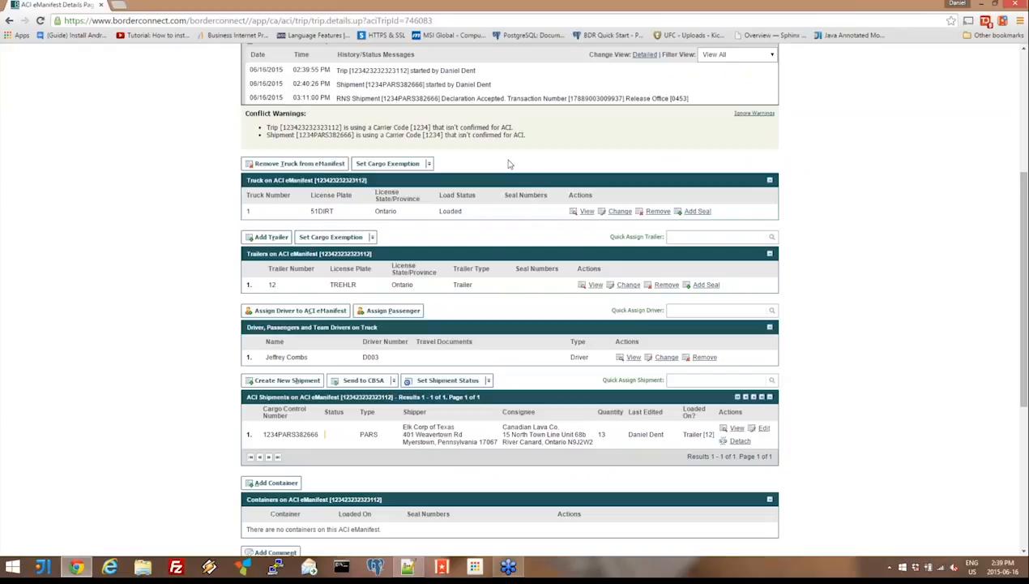
scroll(509, 164, up, 3)
click(504, 171)
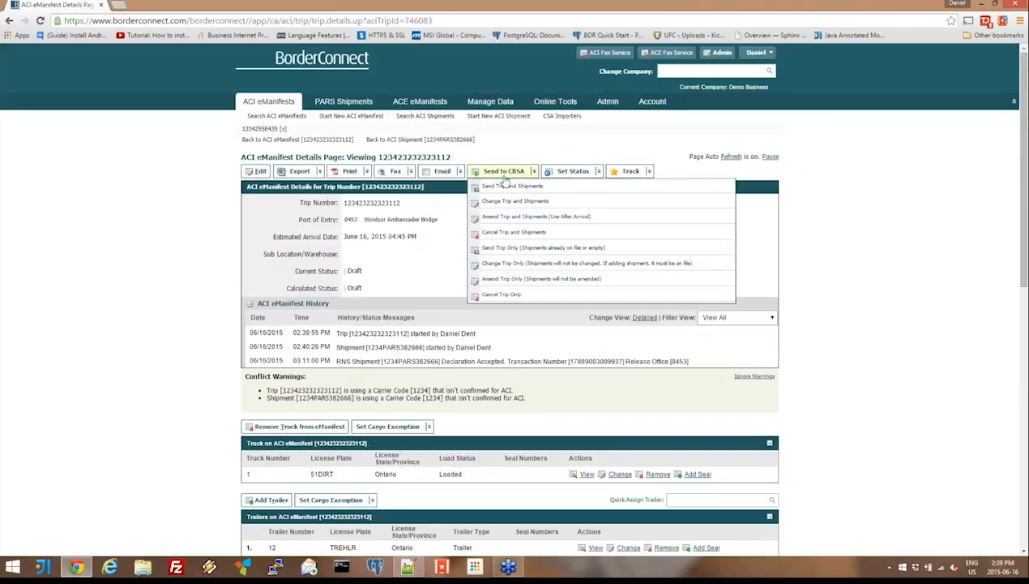
click(504, 188)
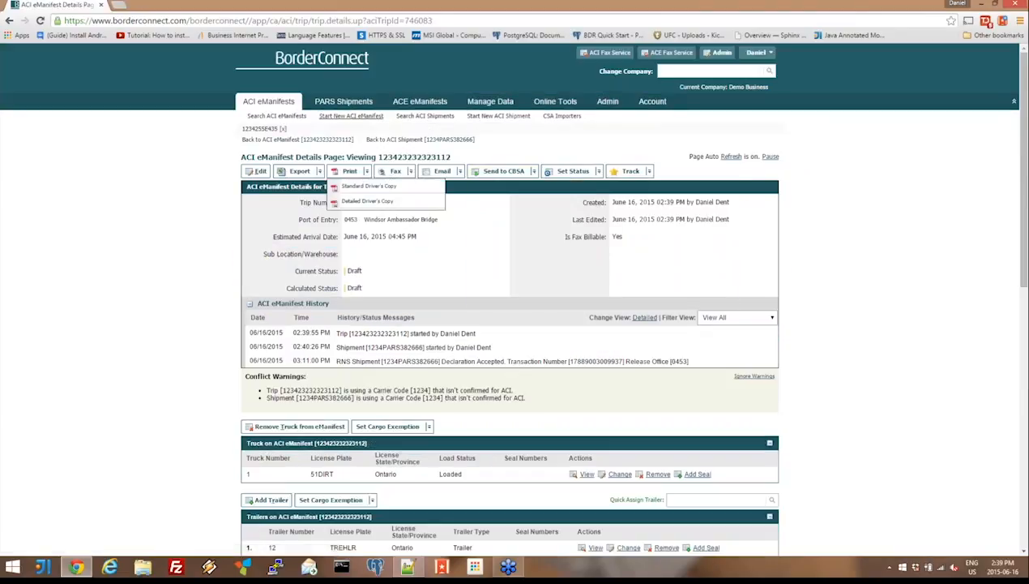
- Return to the PARS shipments list and examine the ACI trip and shipment statuses of accepted and released shipments
mouse_move(343, 101)
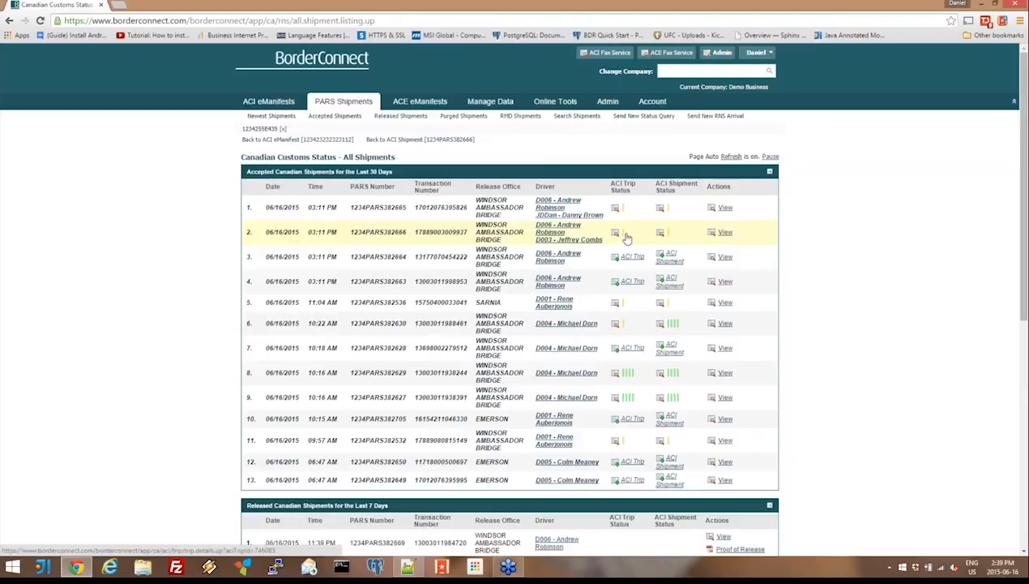
mouse_move(619, 236)
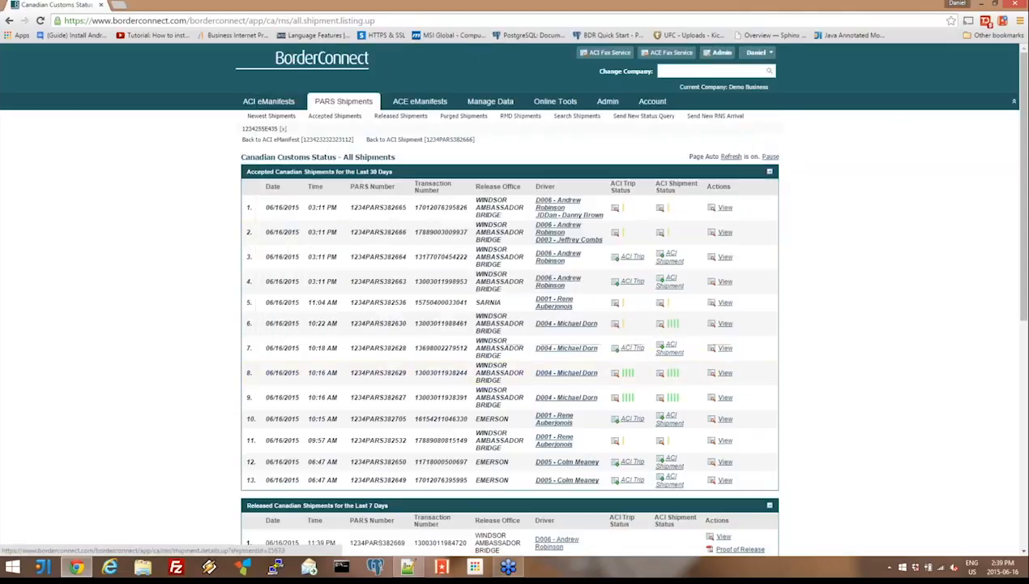
scroll(515, 299, down, 1)
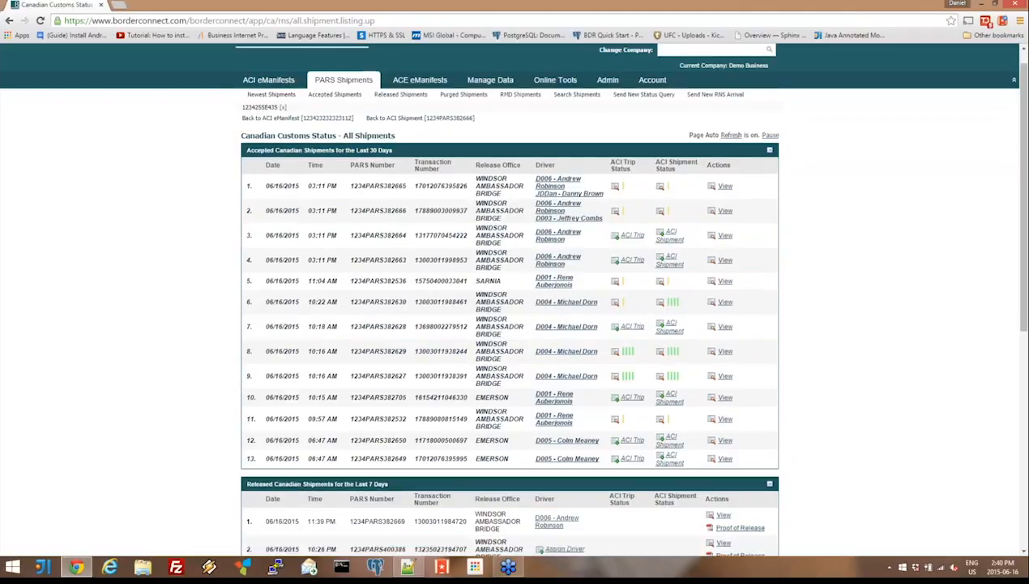
scroll(515, 300, down, 1)
scroll(514, 312, down, 2)
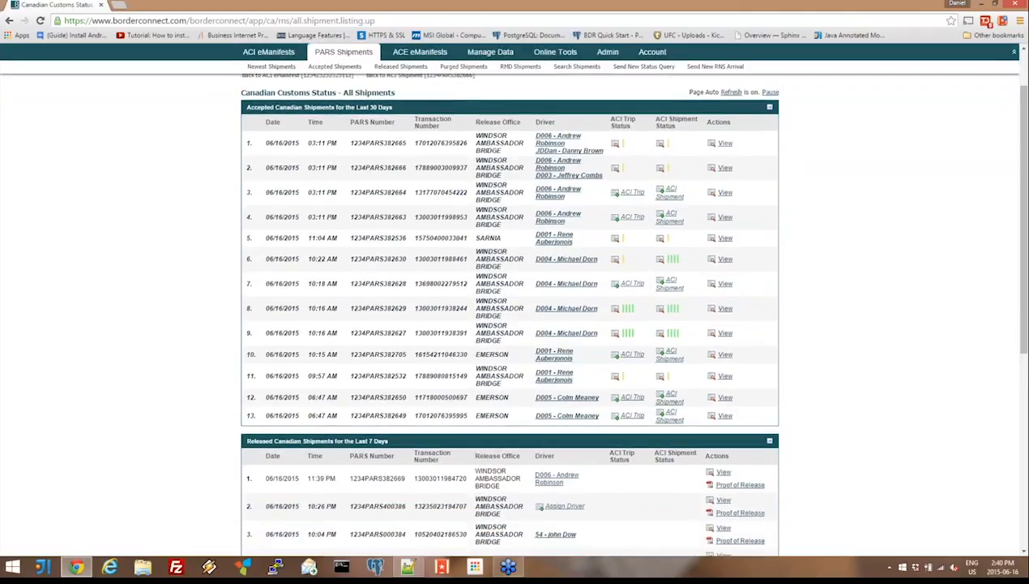